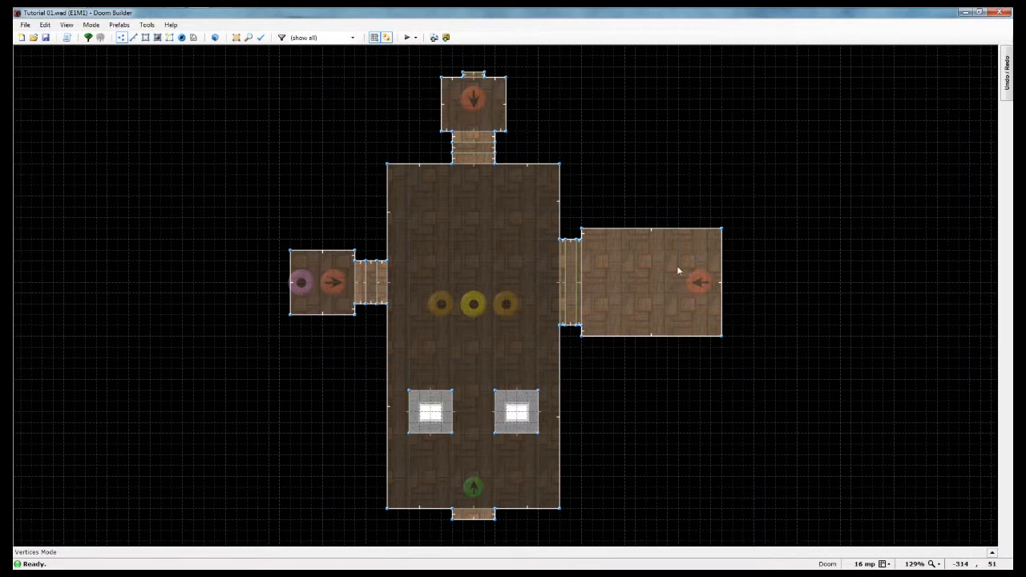
Delete the Former Sergeant thing from the eastern room.
key(t)
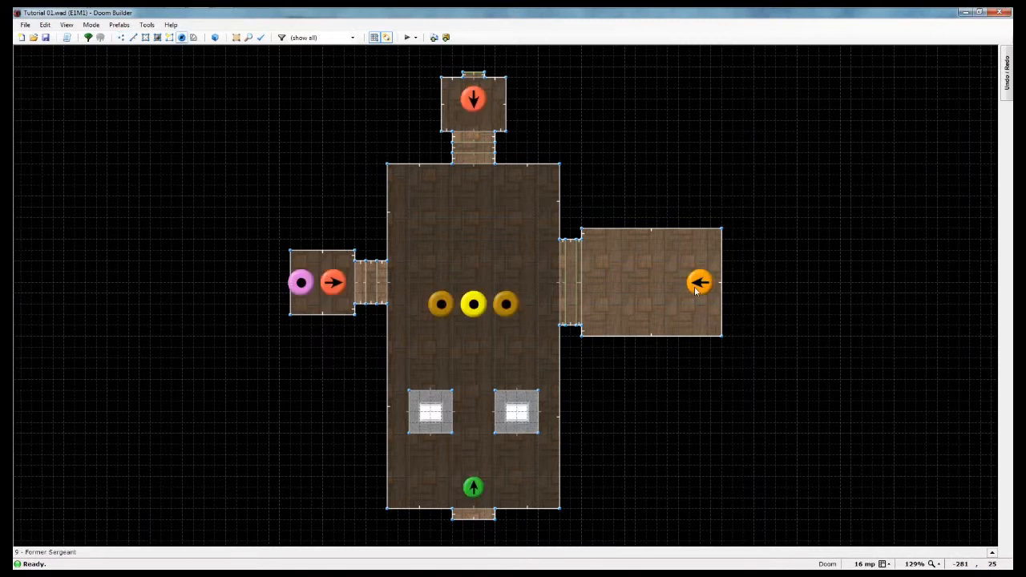
key(Delete)
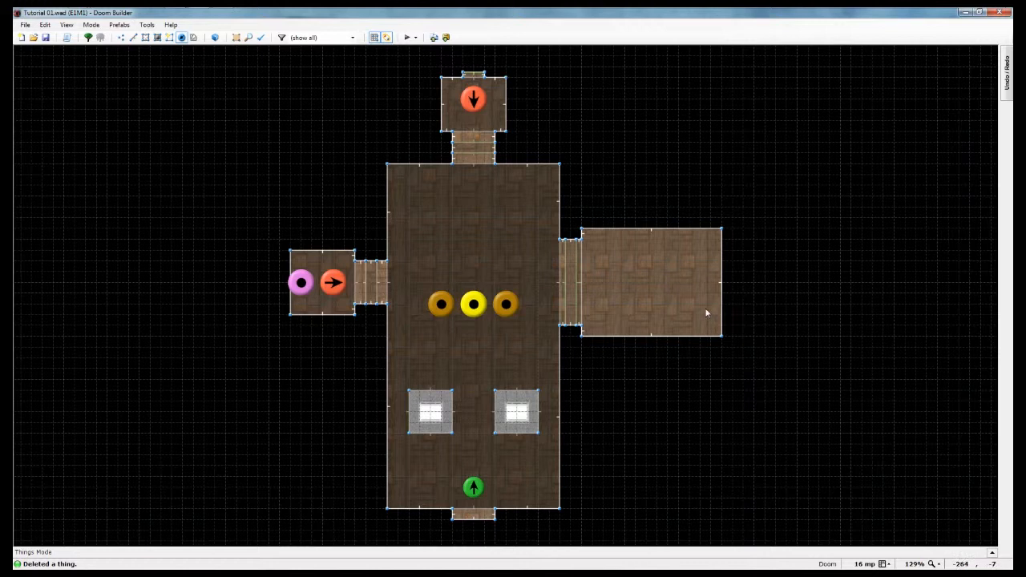
Enlarge the eastern room to 560 by 288 units by moving its north, south and east walls outward.
key(l)
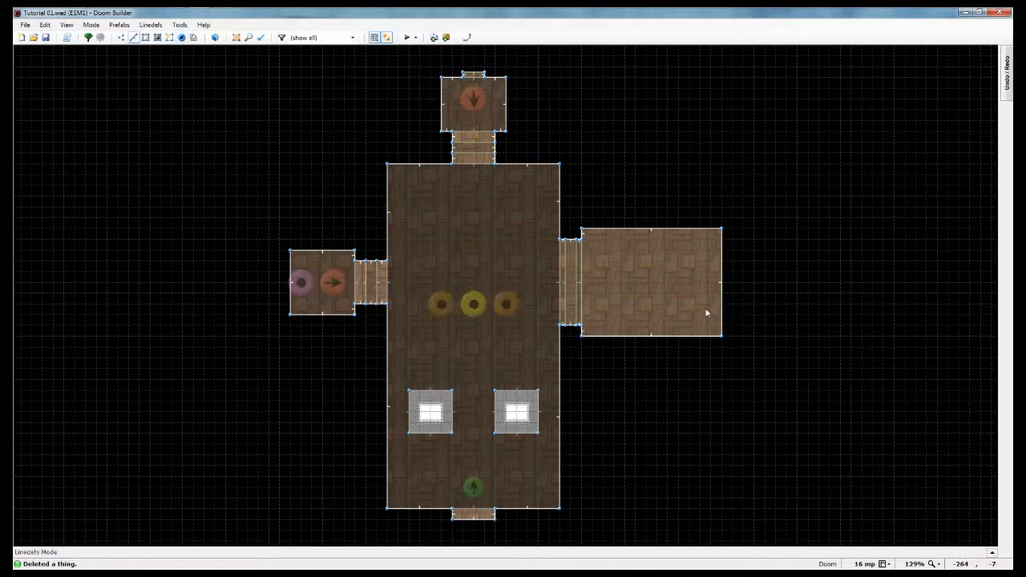
click(648, 233)
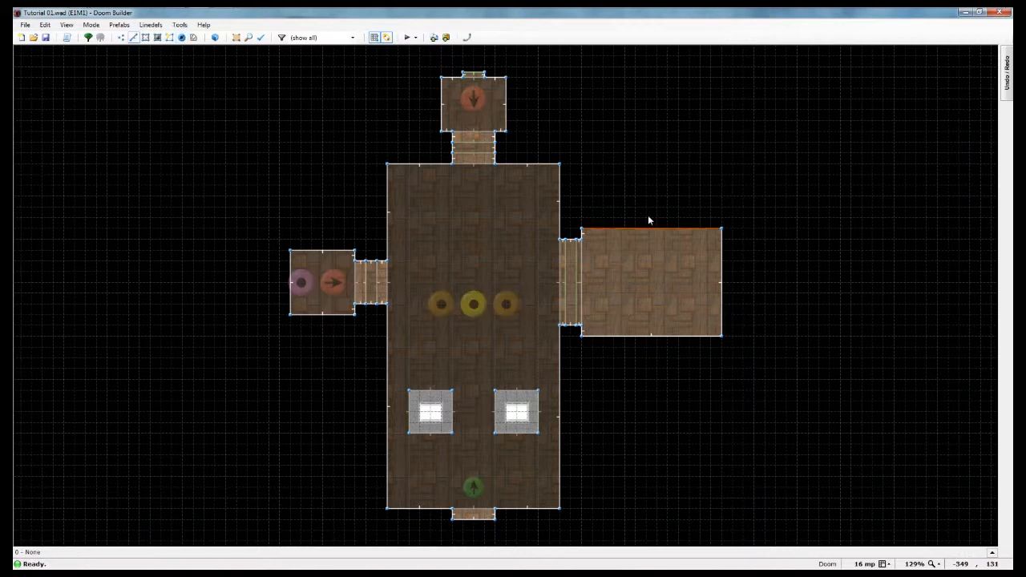
drag(645, 228, 646, 206)
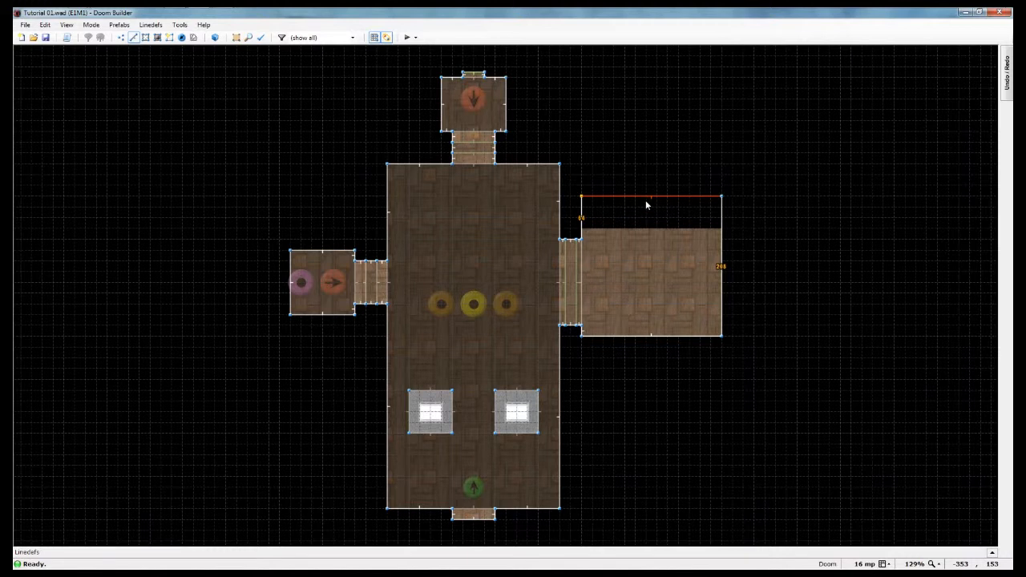
drag(646, 205, 646, 205)
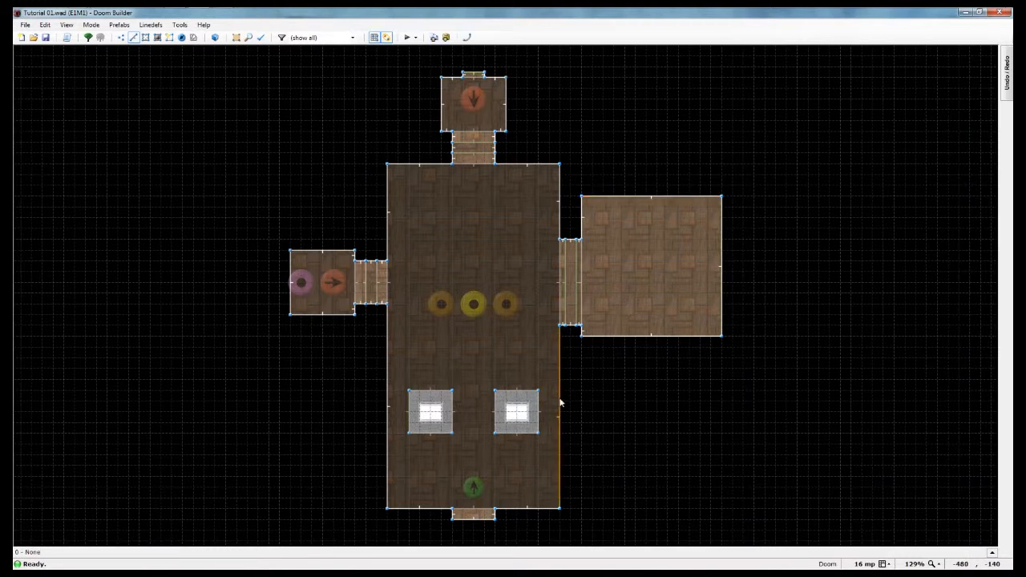
drag(614, 203, 619, 197)
drag(639, 337, 640, 377)
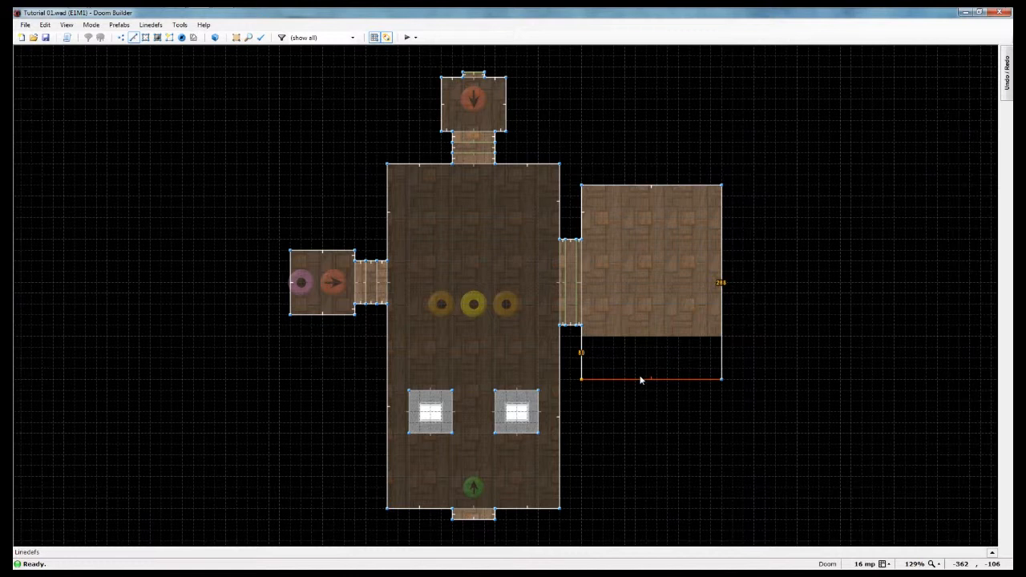
drag(641, 380, 638, 390)
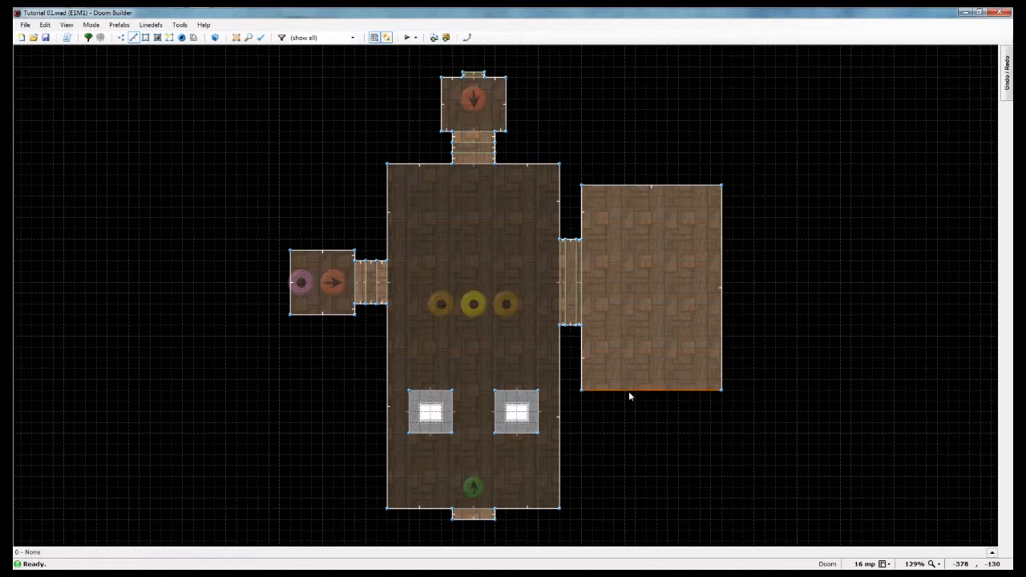
click(629, 392)
key(ctrl+z)
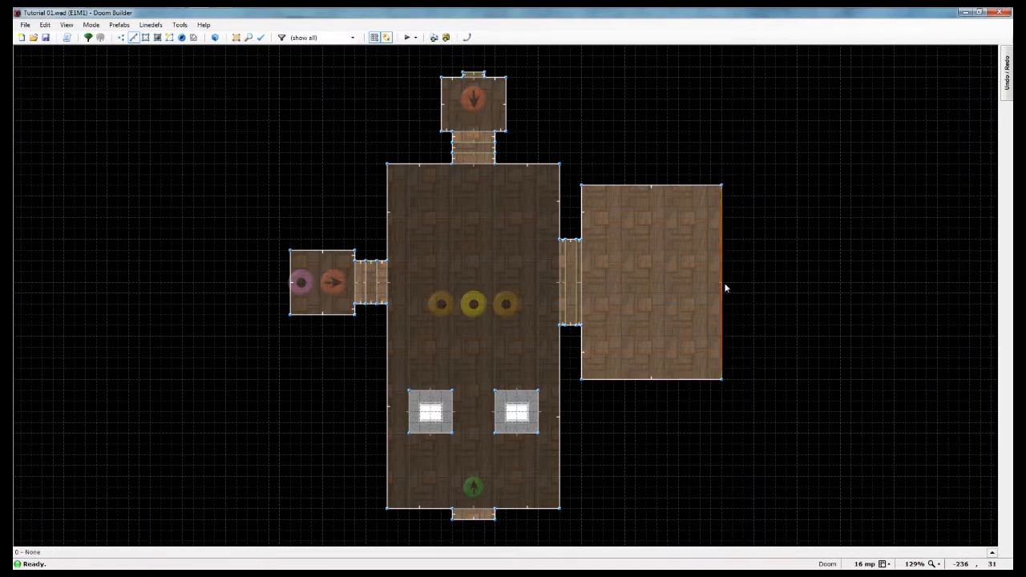
drag(725, 288, 960, 293)
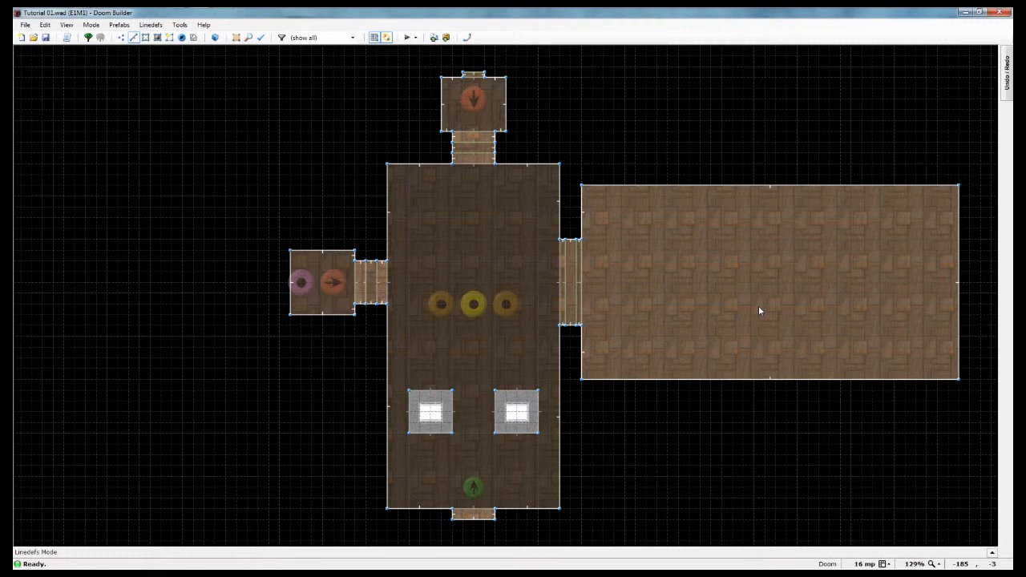
In the 3D view, change the eastern room's ceiling flat to F_SKY1, searching all flats for SKY.
scroll(853, 303, up, 3)
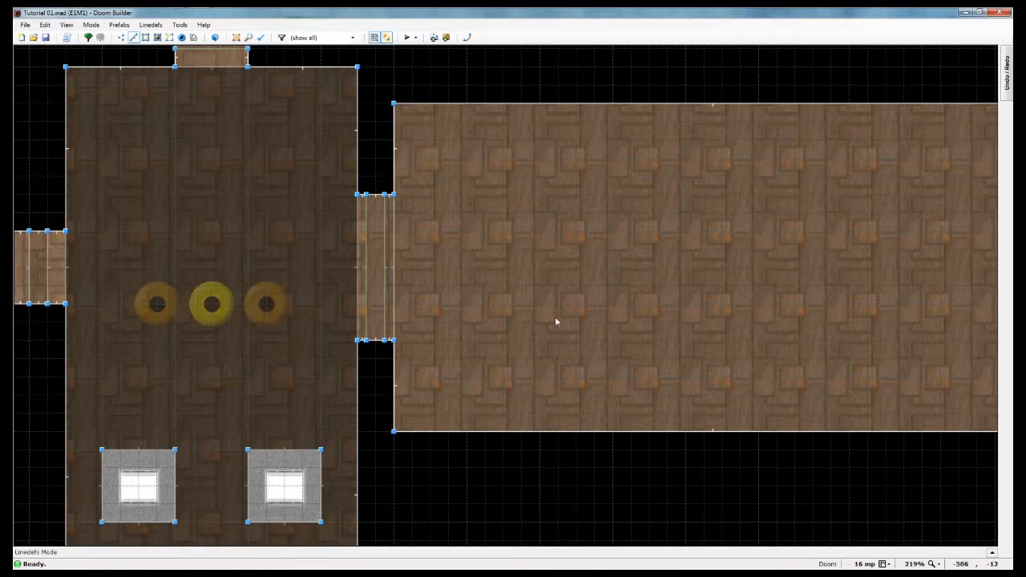
scroll(555, 322, down, 2)
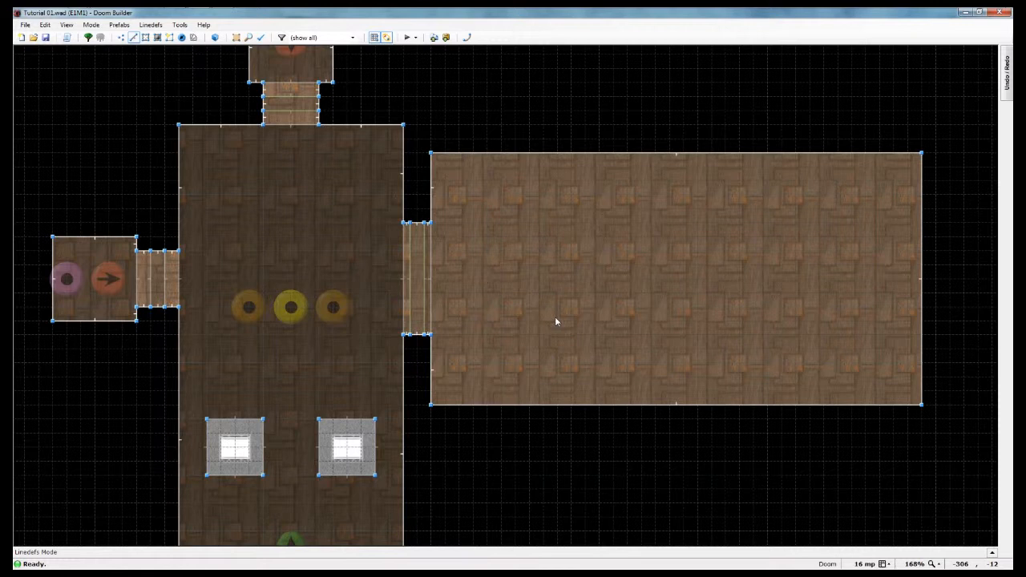
key(w)
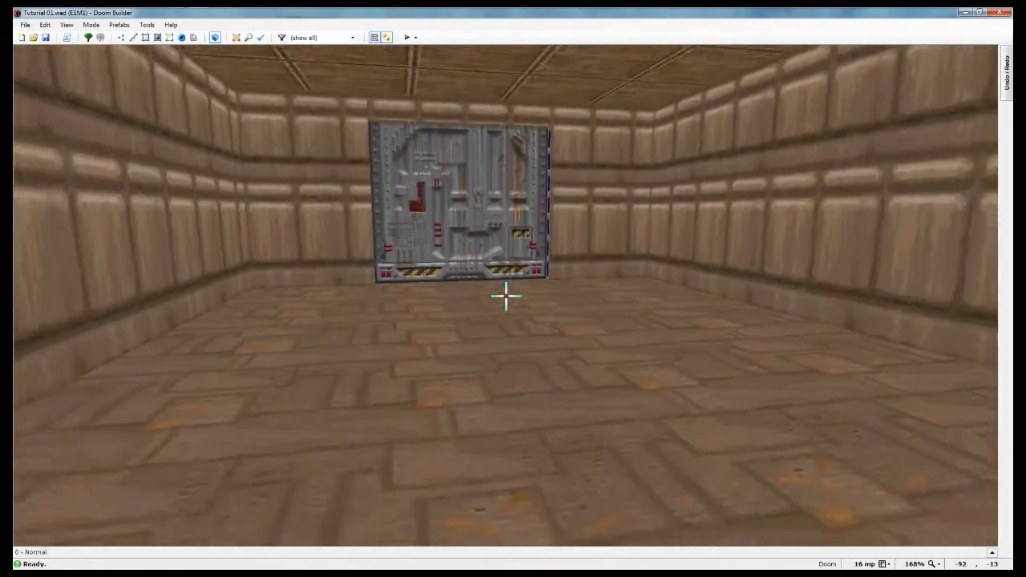
key(w)
key(w)
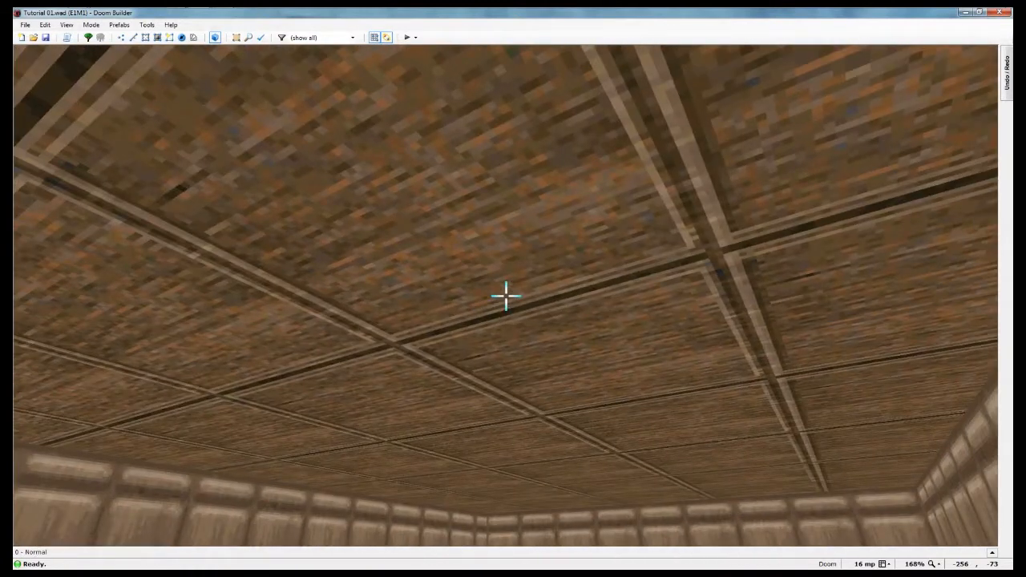
right_click(505, 298)
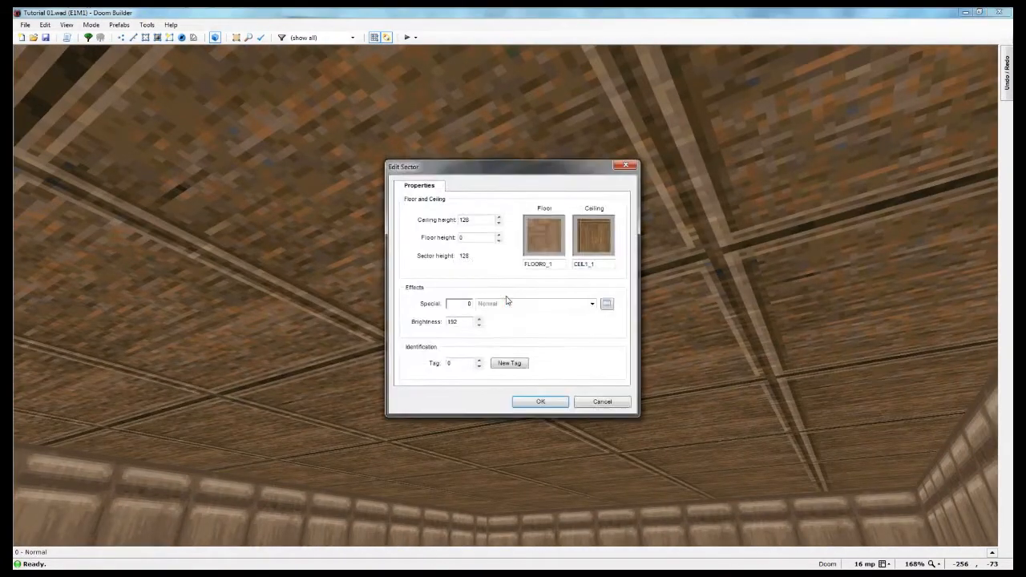
click(586, 237)
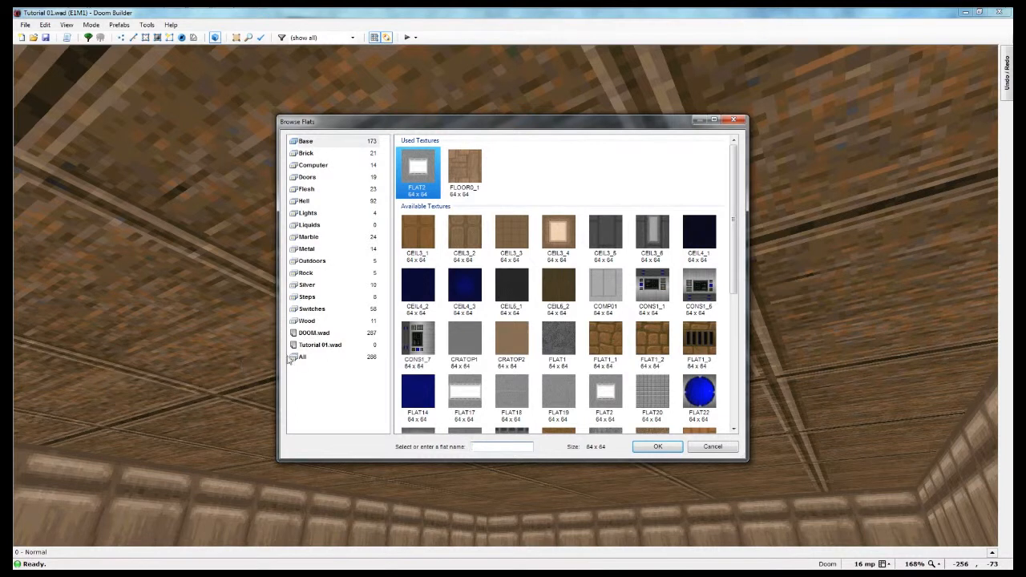
click(310, 358)
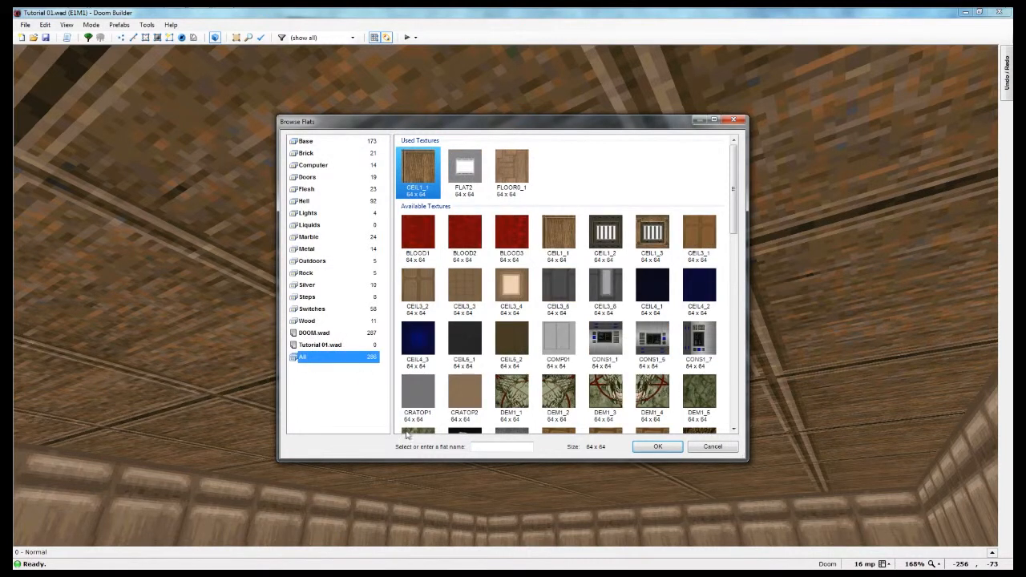
click(502, 447)
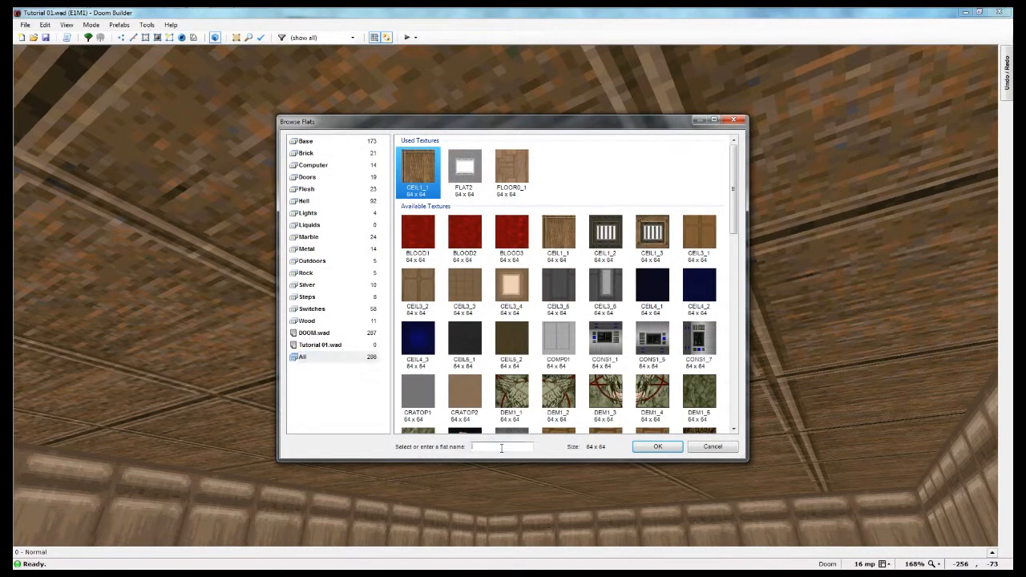
text(SKY)
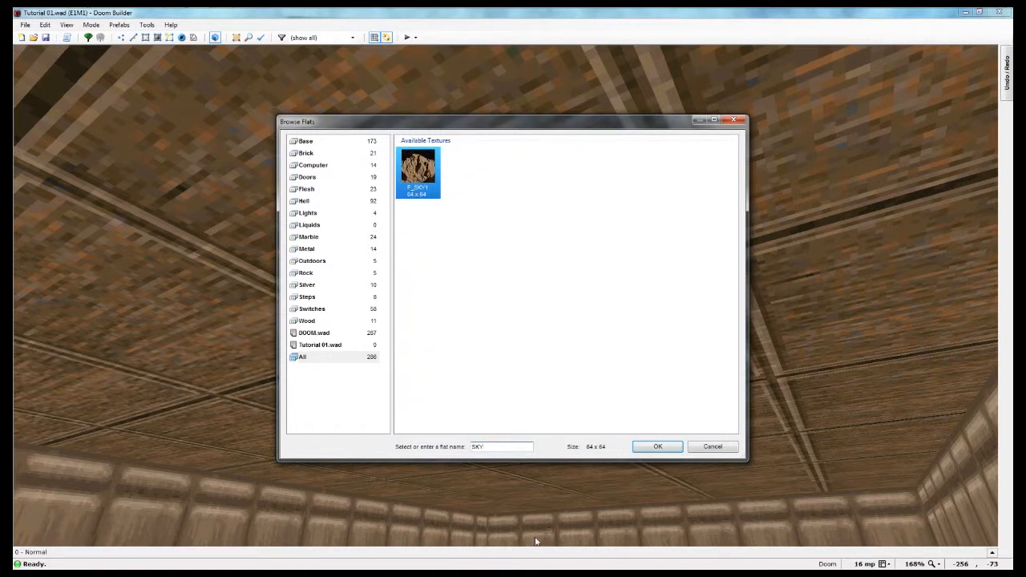
click(658, 448)
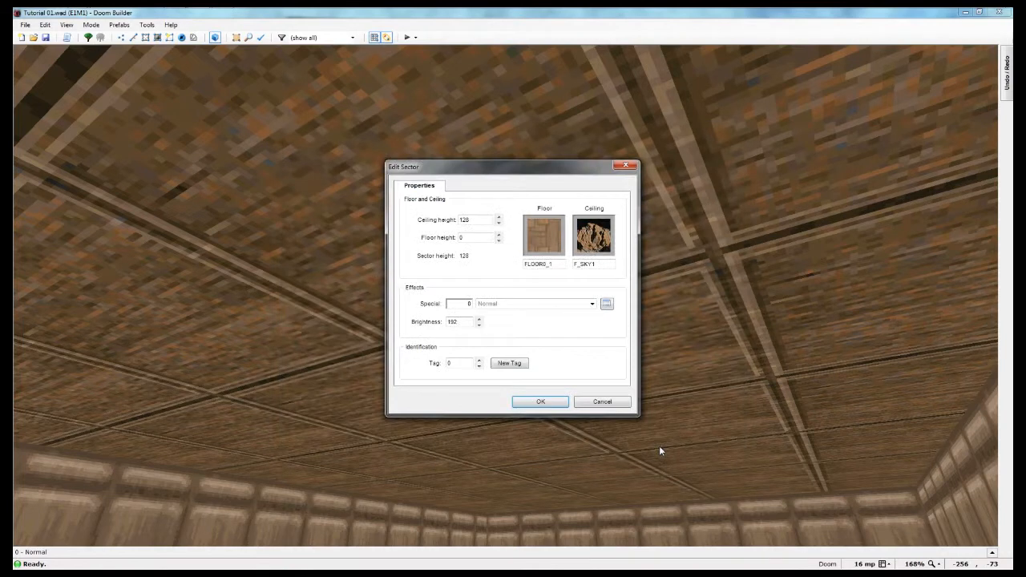
click(540, 402)
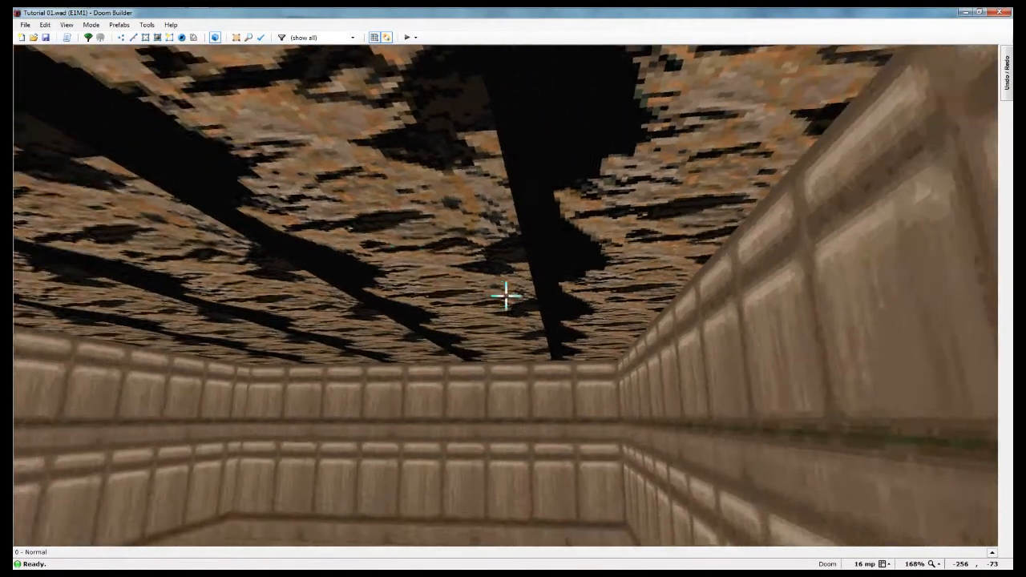
Inspect the eastern room's sky ceiling, walls and door in 3D, and return to the 2D map.
key(w)
key(w)
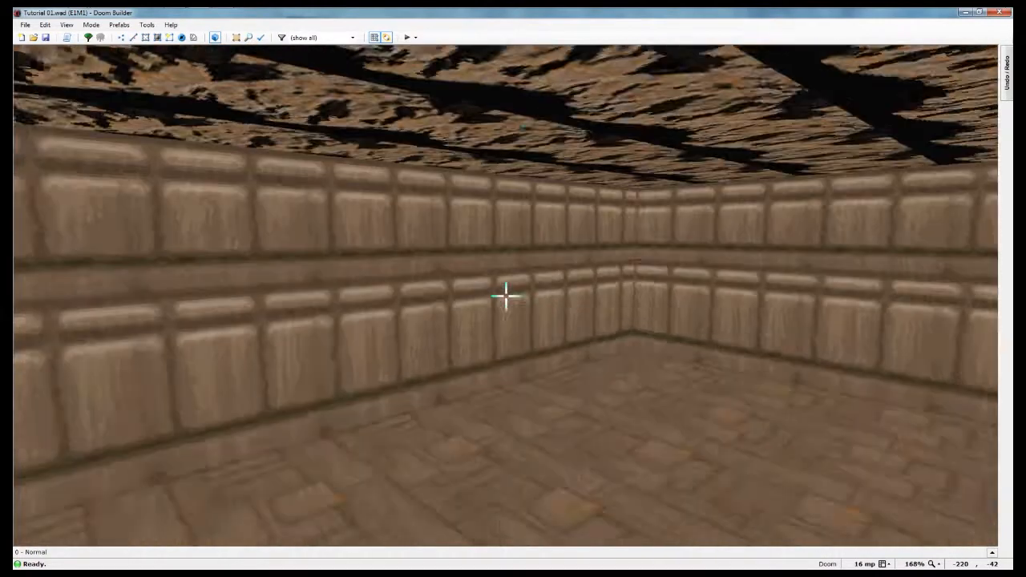
key(w)
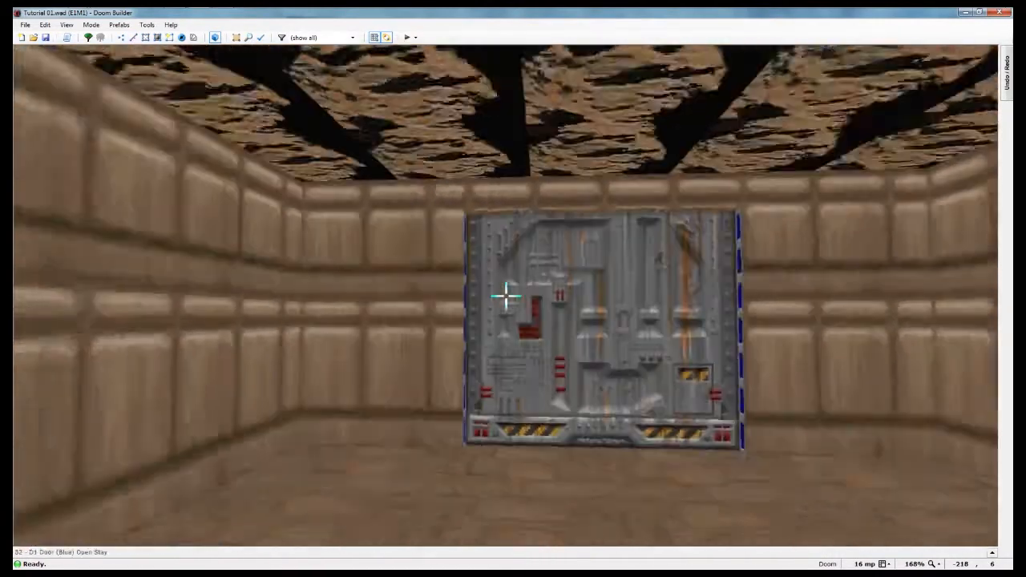
key(w)
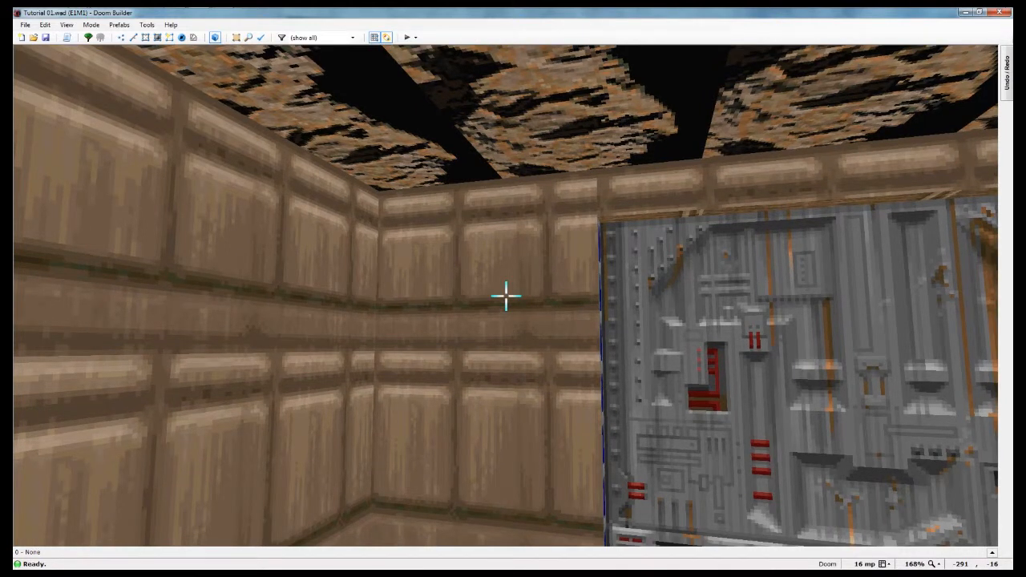
key(q)
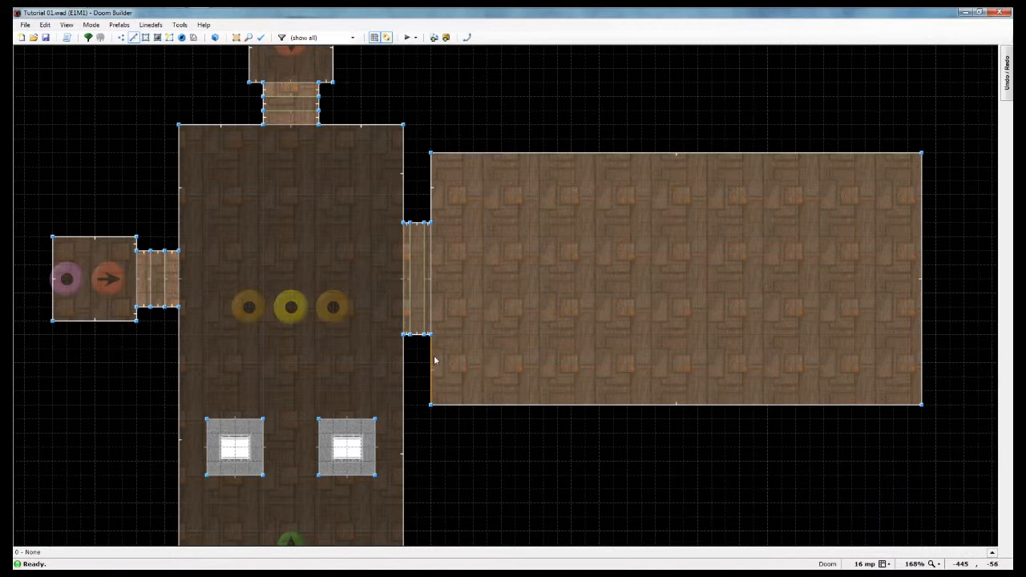
key(Delete)
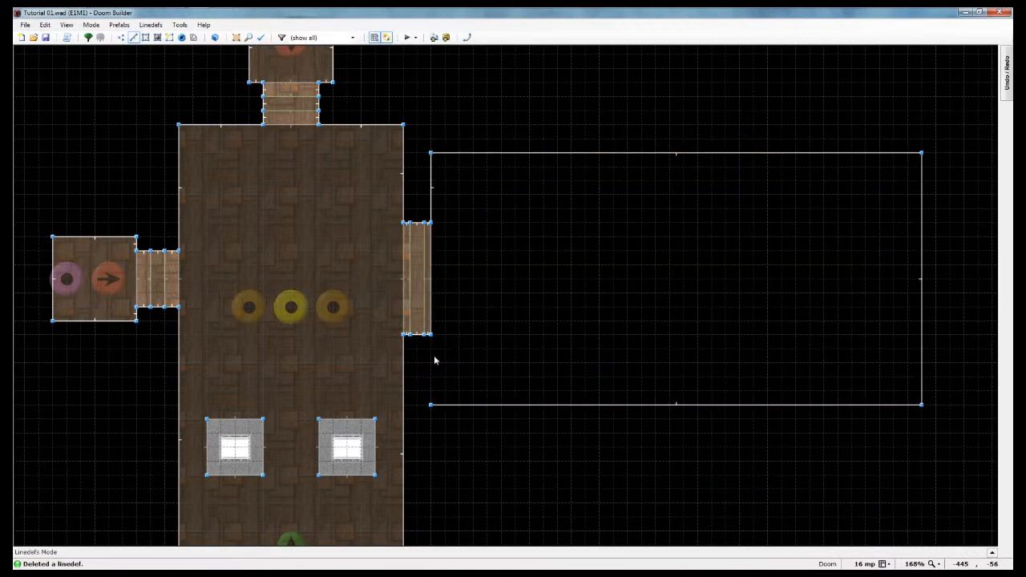
key(ctrl+z)
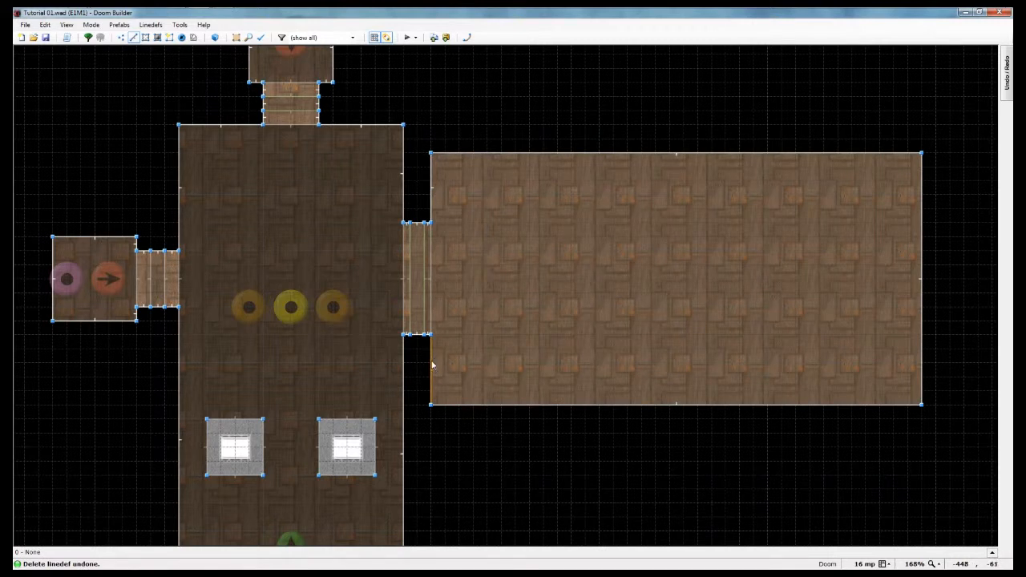
key(Insert)
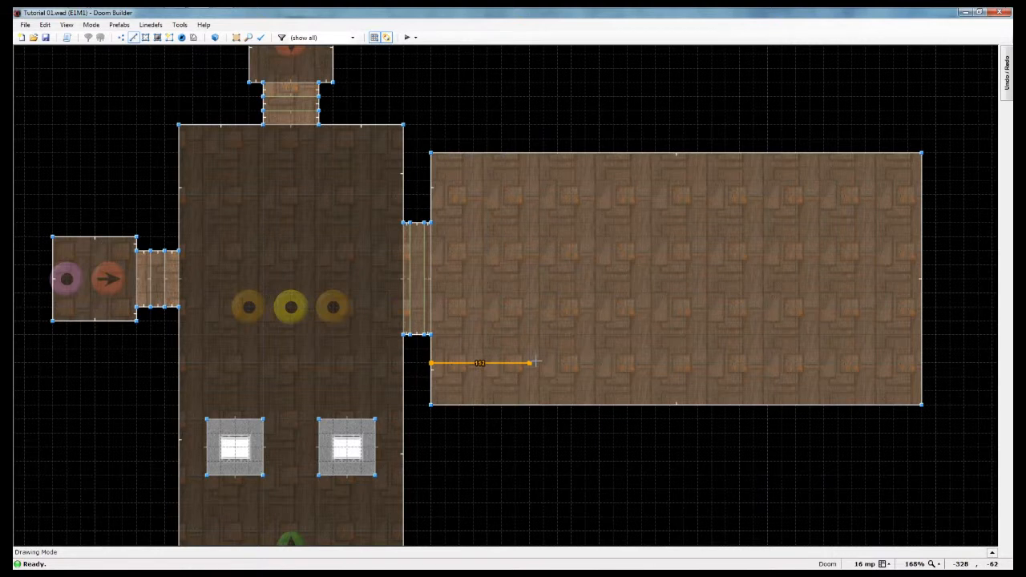
key(Escape)
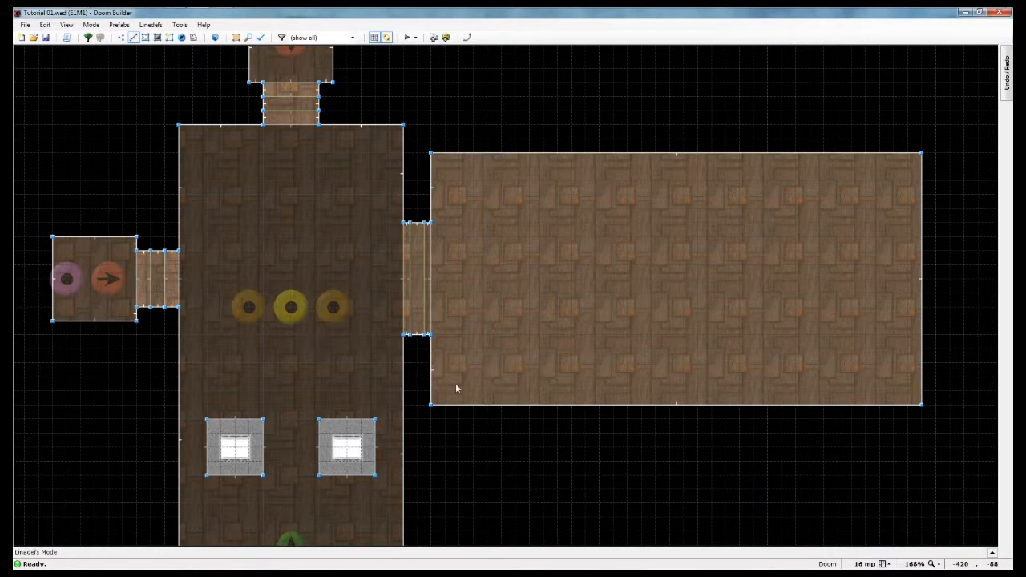
Draw a closed 560 by 160 unit rectangle of lines across the middle of the eastern room, aligned with its doorway.
scroll(415, 374, up, 1)
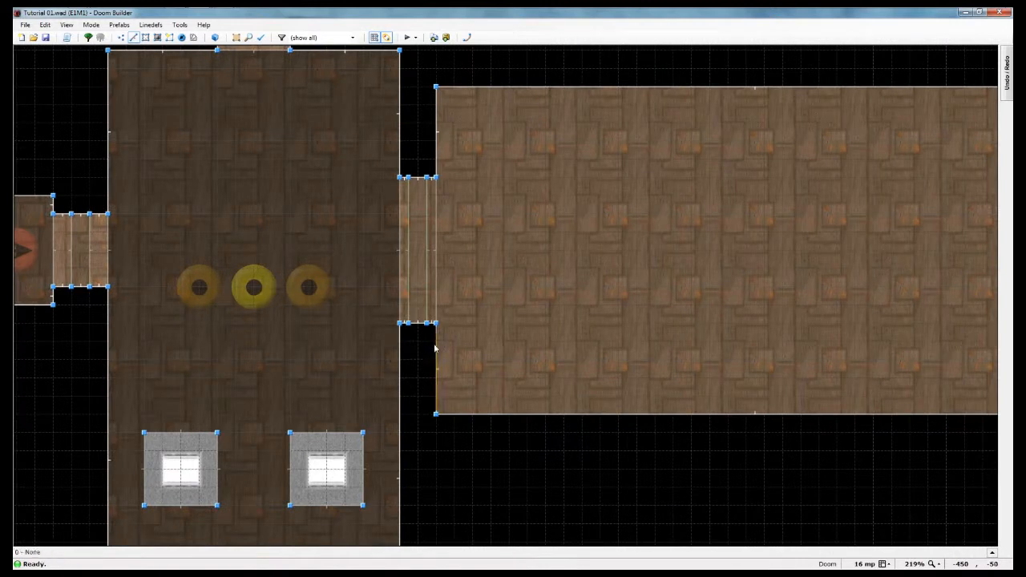
key(Insert)
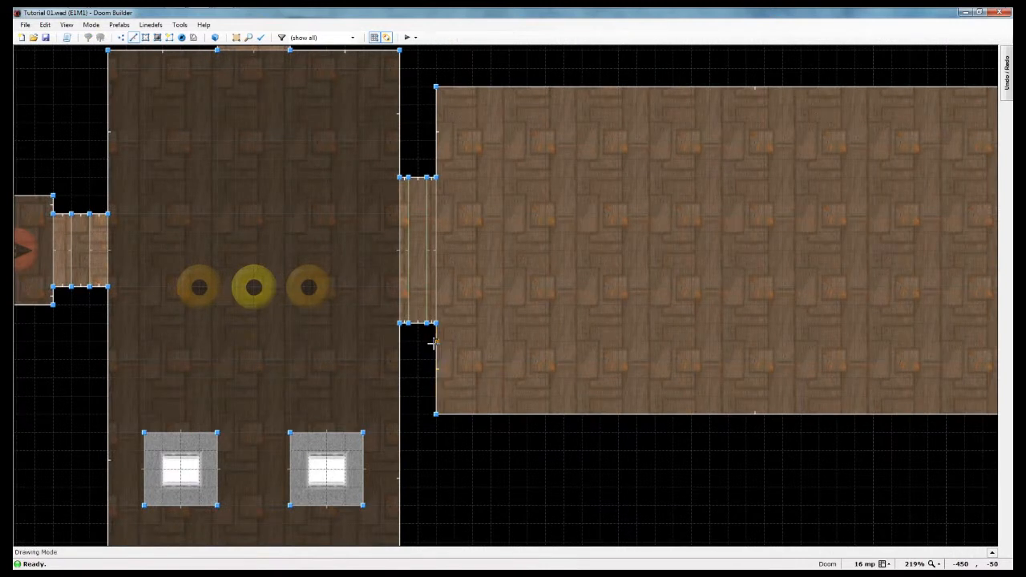
click(432, 343)
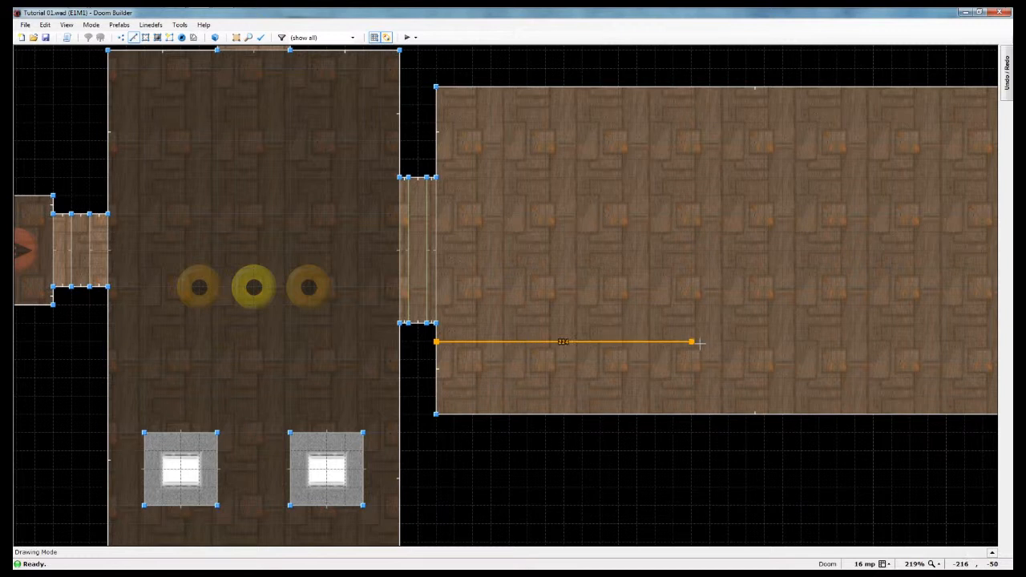
middle_drag(714, 343, 586, 353)
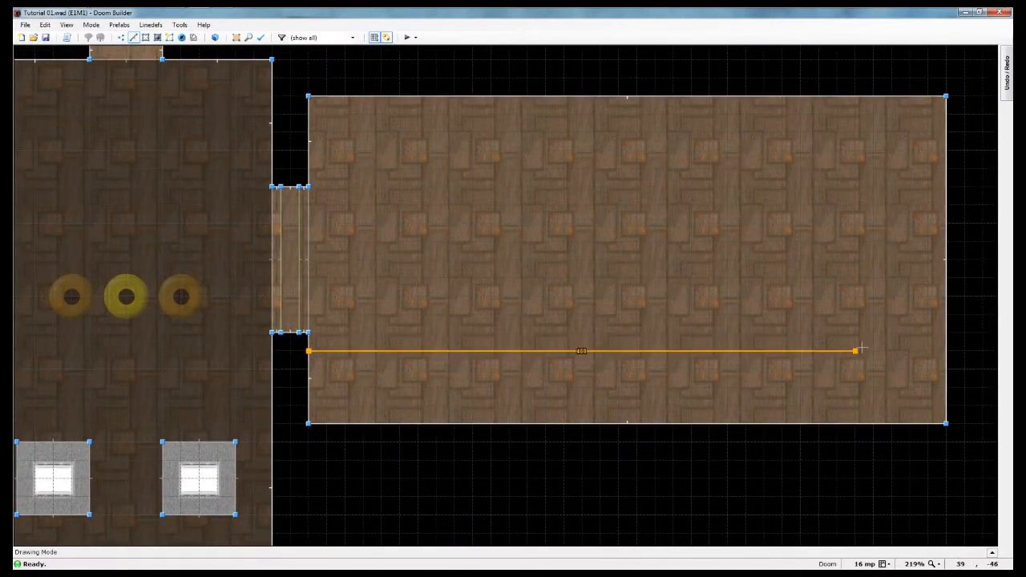
click(945, 351)
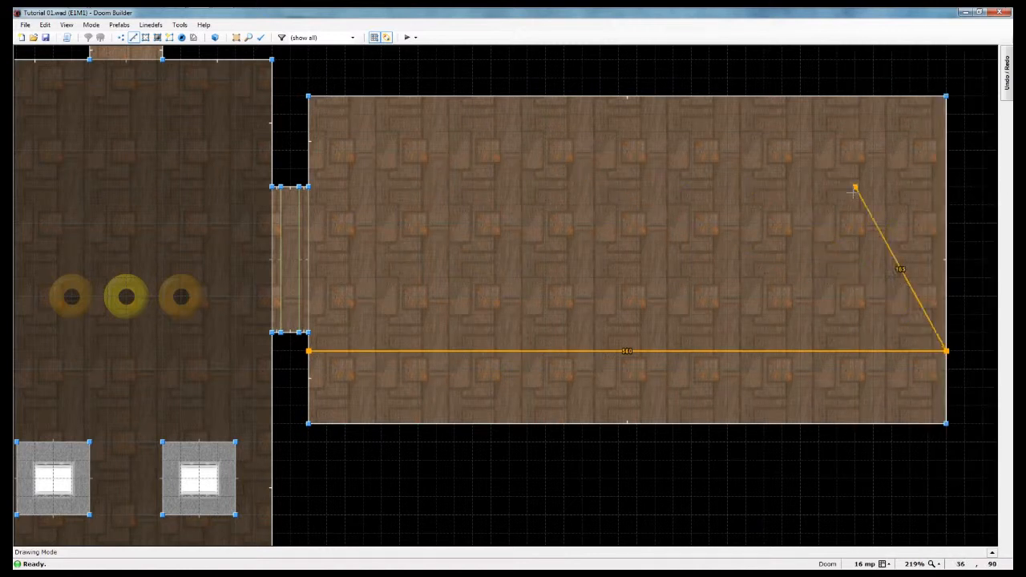
click(946, 168)
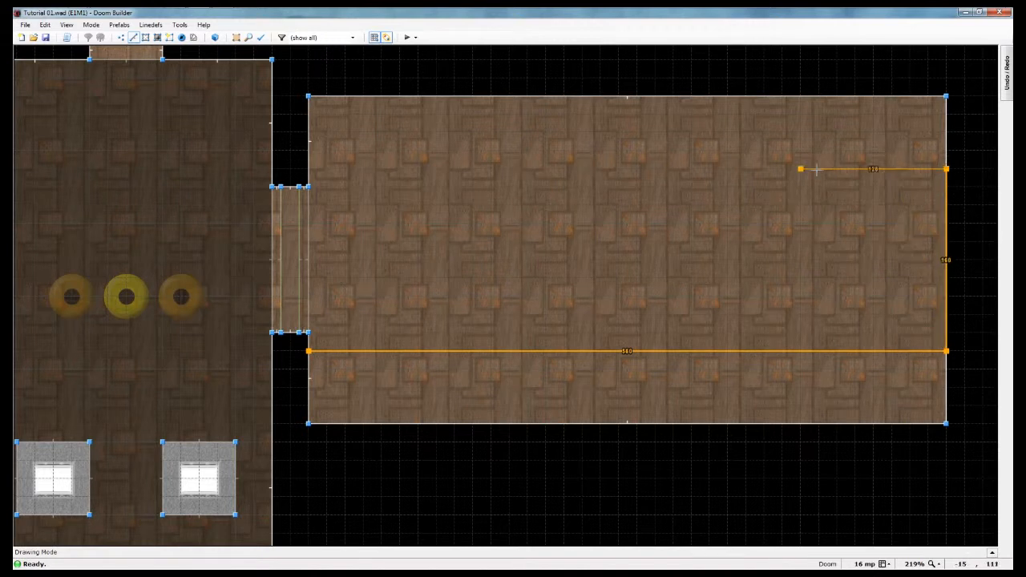
click(308, 169)
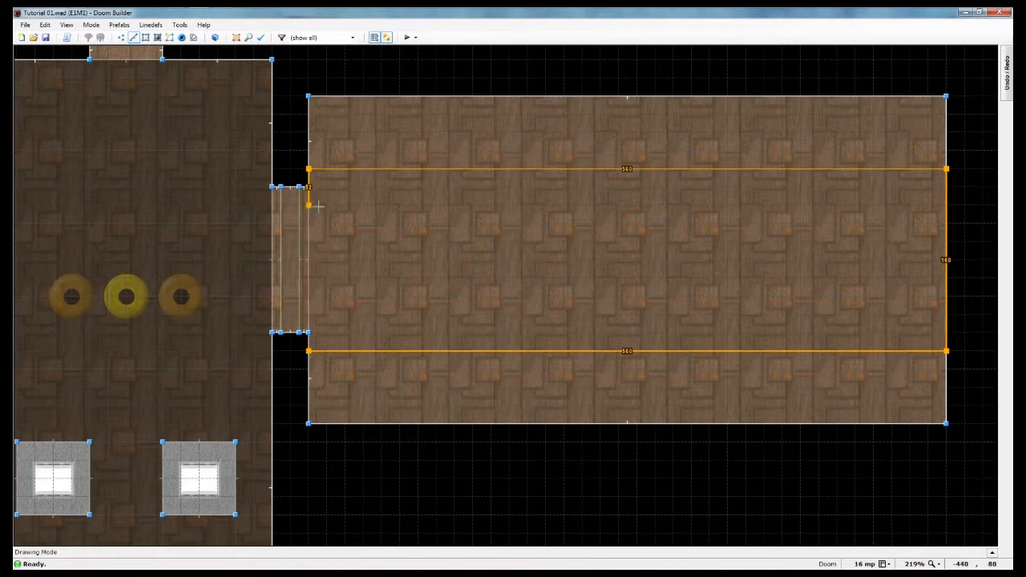
click(308, 332)
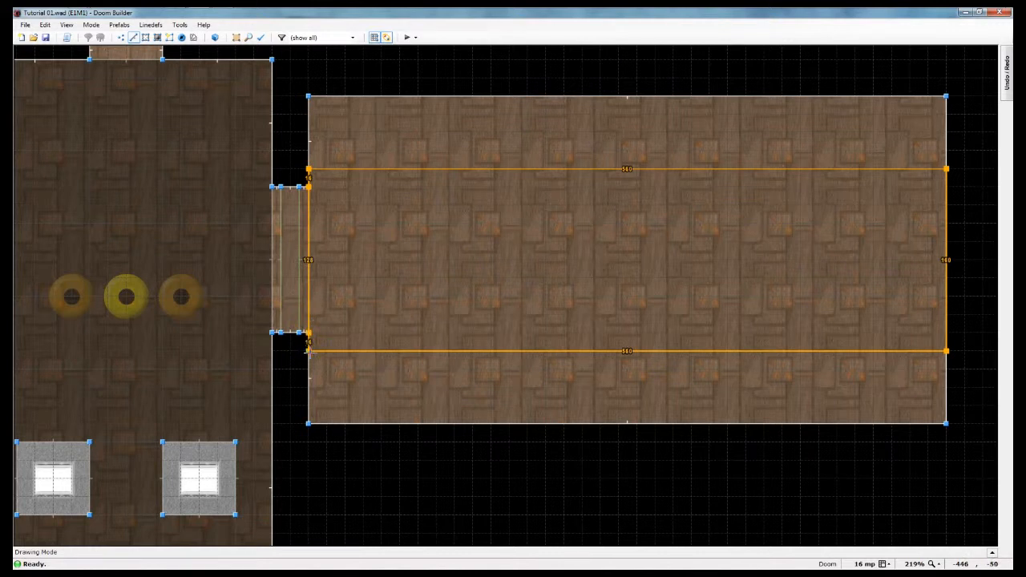
click(309, 350)
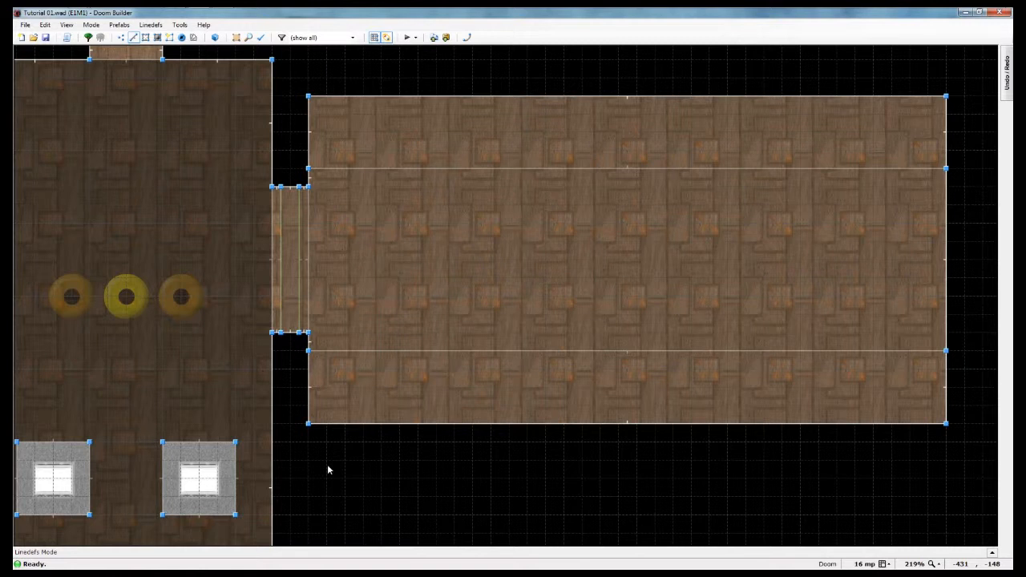
Make the strips south and north of the new rectangle into two separate sectors with Make Sectors Mode.
key(s)
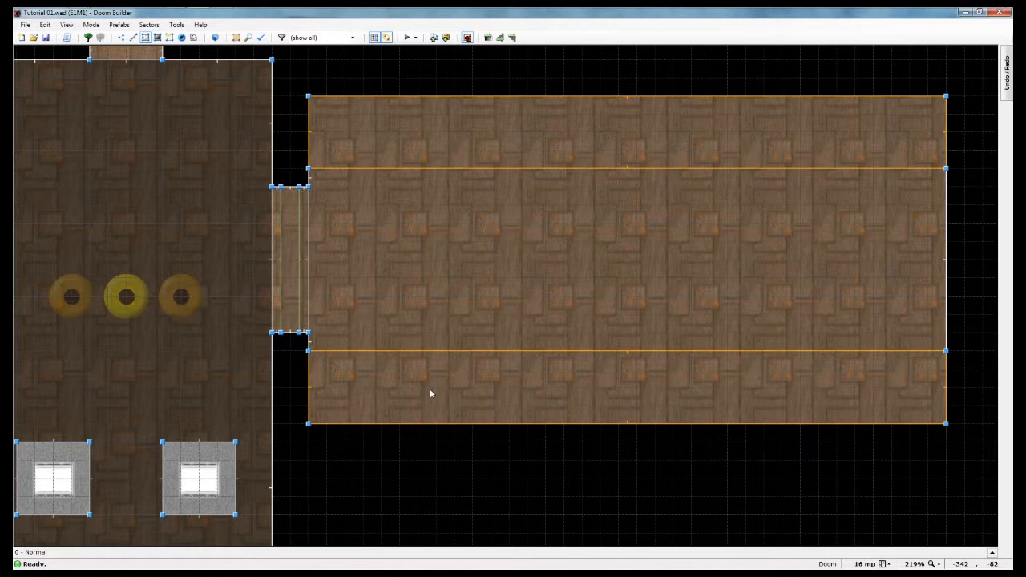
click(171, 40)
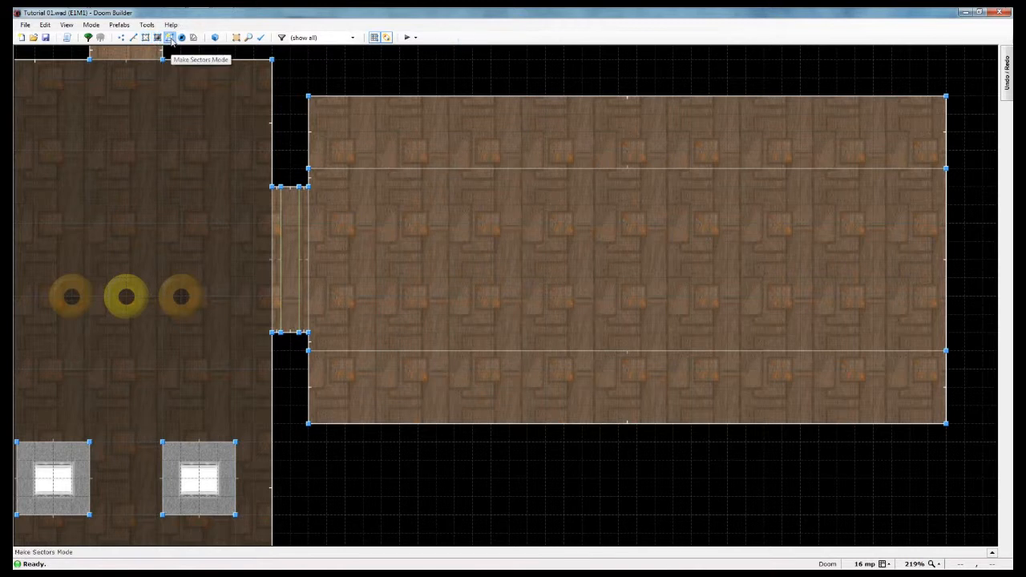
click(422, 388)
click(375, 136)
key(Escape)
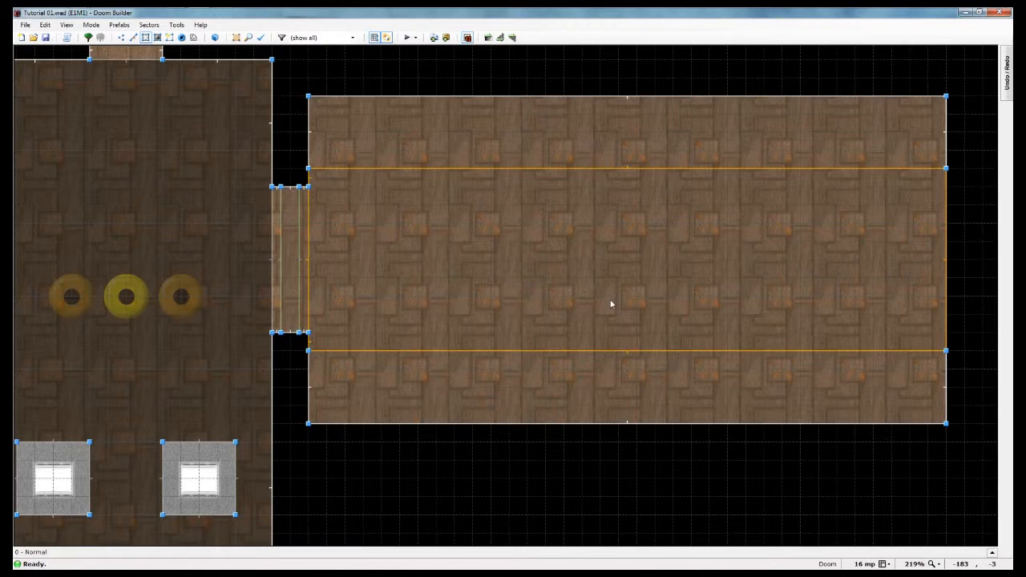
In the 3D view, lower the floors of both side strips in the eastern room to -16.
key(w)
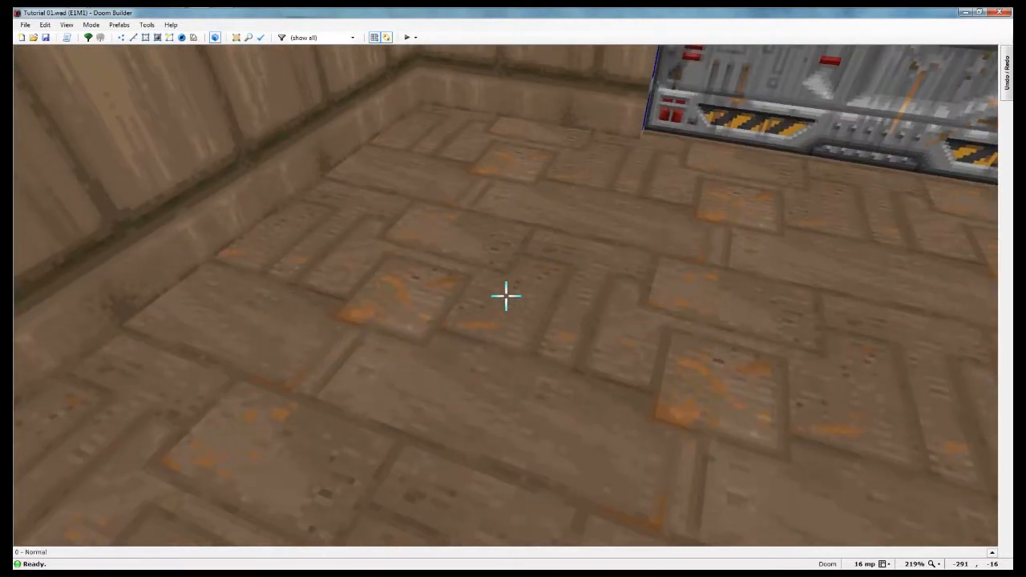
scroll(505, 296, down, 1)
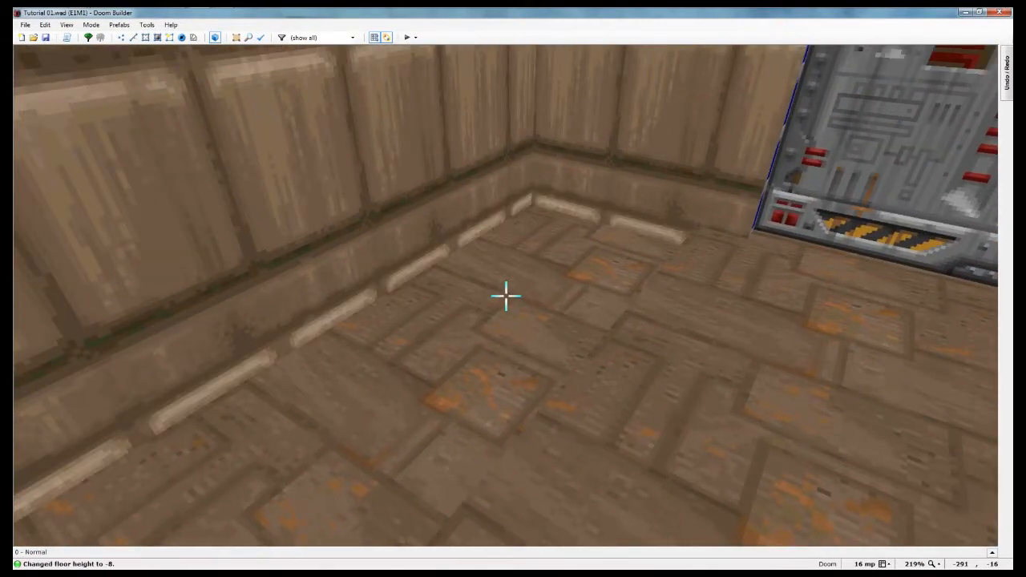
scroll(505, 296, down, 1)
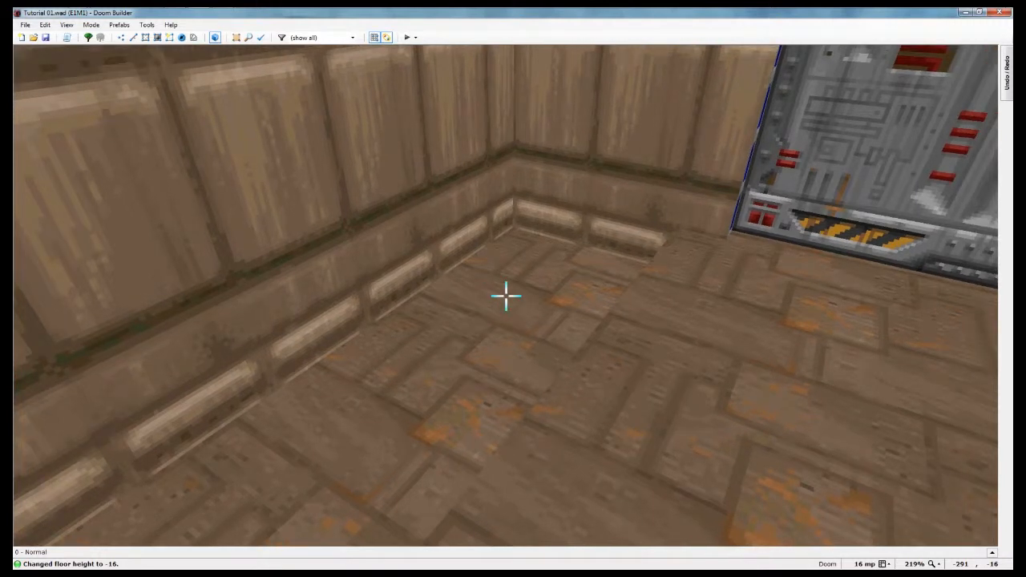
key(w)
key(w)
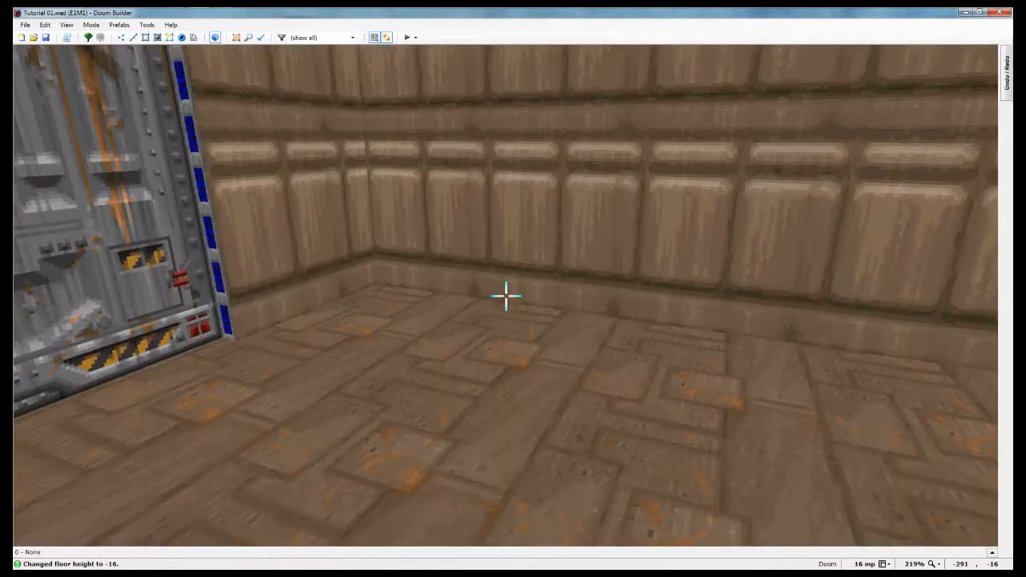
scroll(506, 296, up, 1)
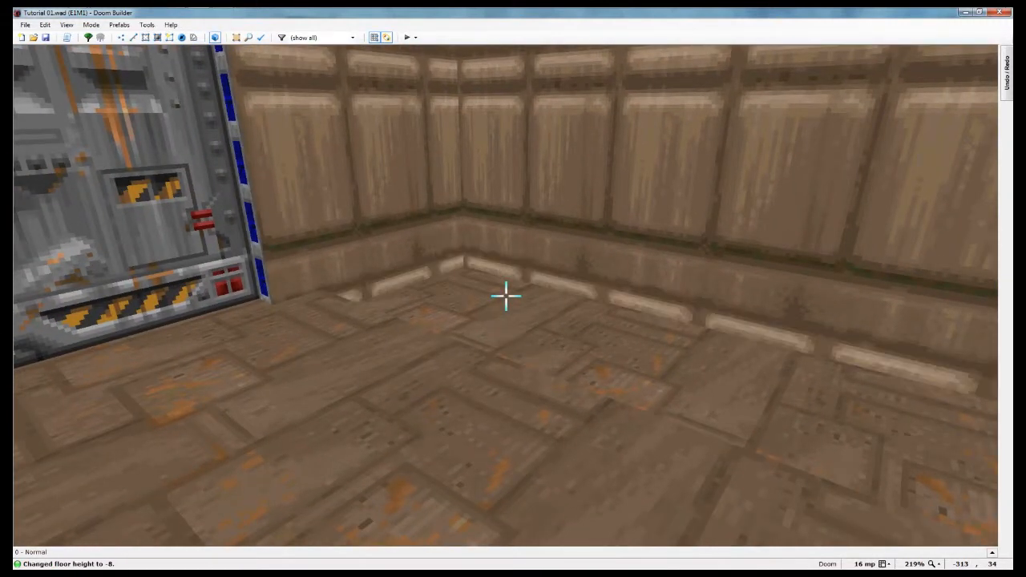
scroll(506, 296, down, 1)
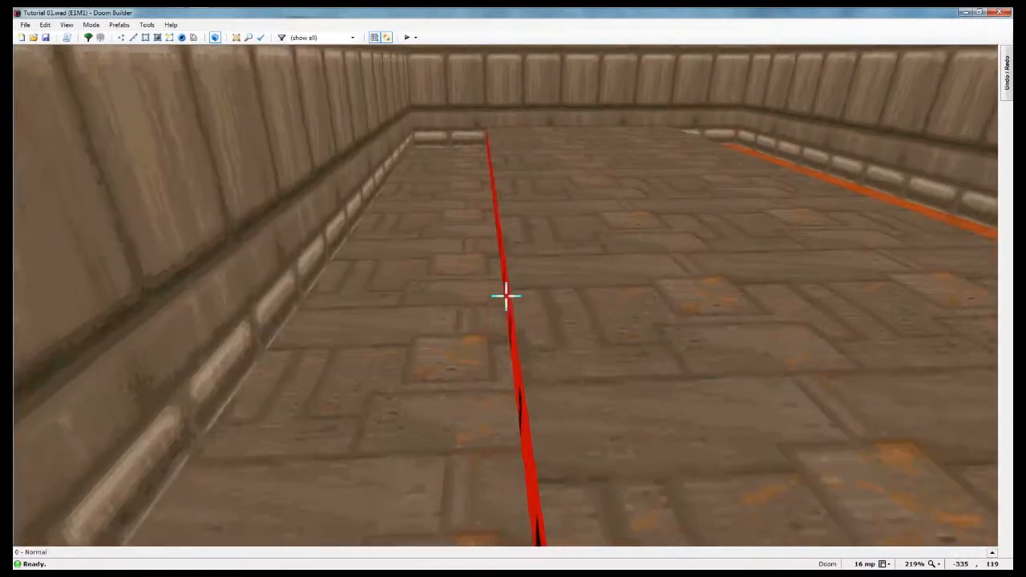
Select both sunken strip floors and set their floor flat to NUKAGE1 from the Outdoors texture set.
key(a)
key(w)
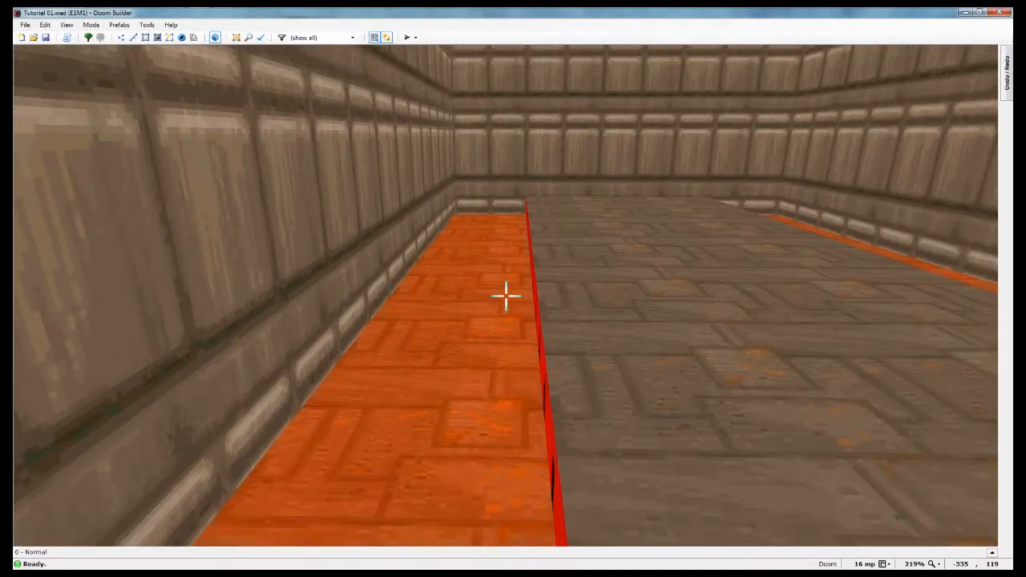
right_click(506, 296)
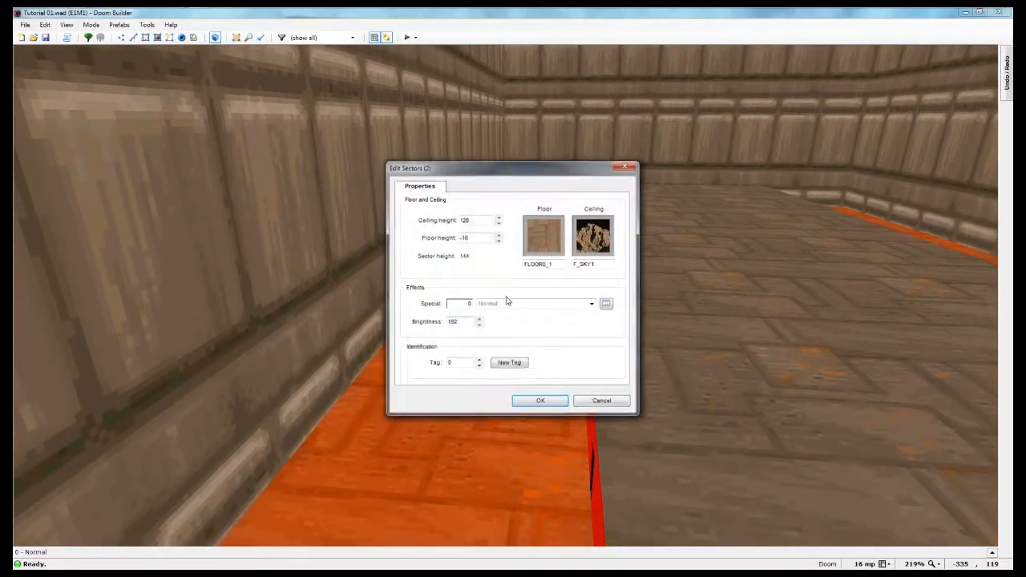
click(545, 244)
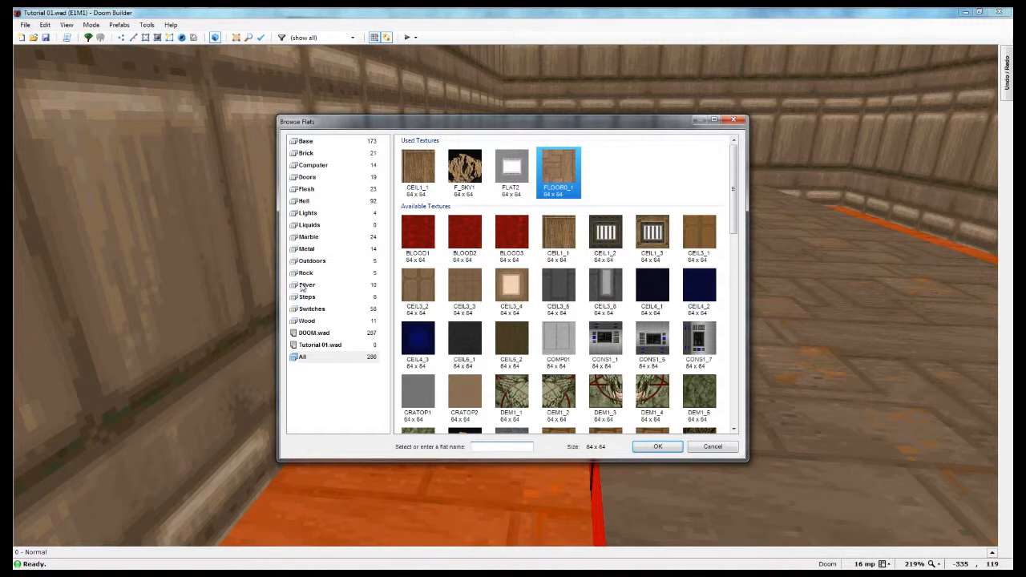
click(318, 262)
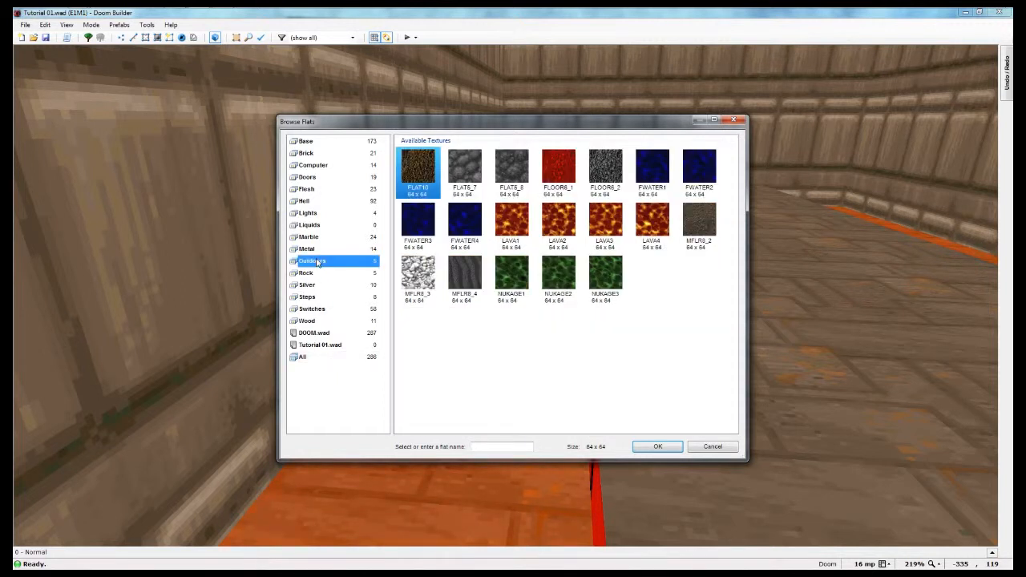
click(513, 278)
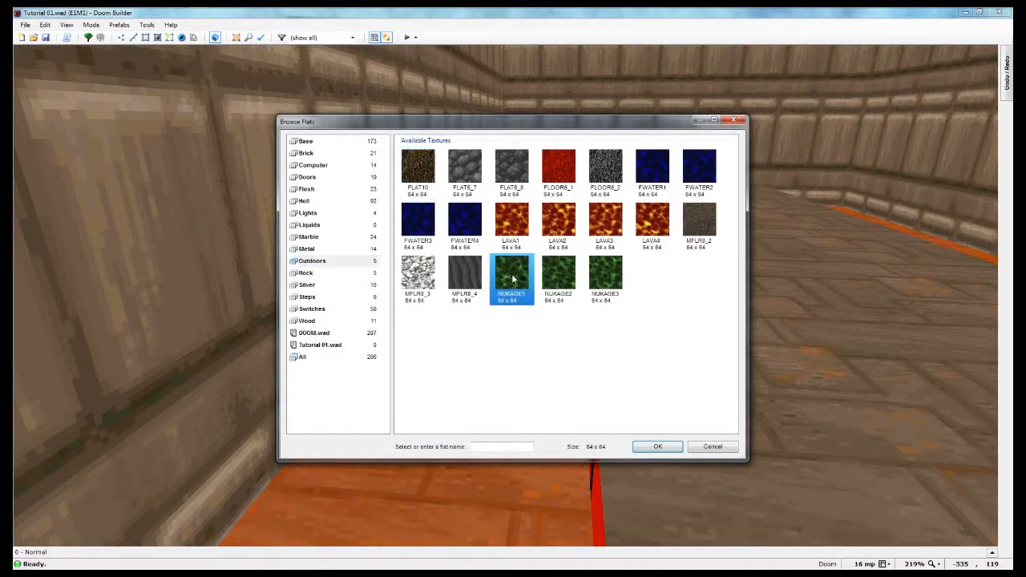
click(652, 450)
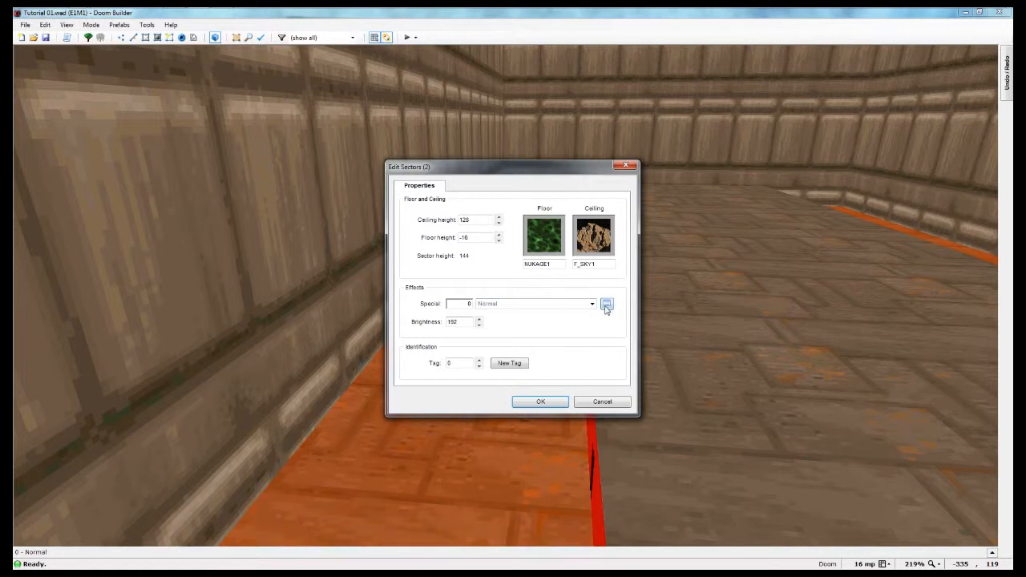
Try the FWATER1 and LAVA1 flats for the strips' floor, and settle on NUKAGE1 again.
click(544, 235)
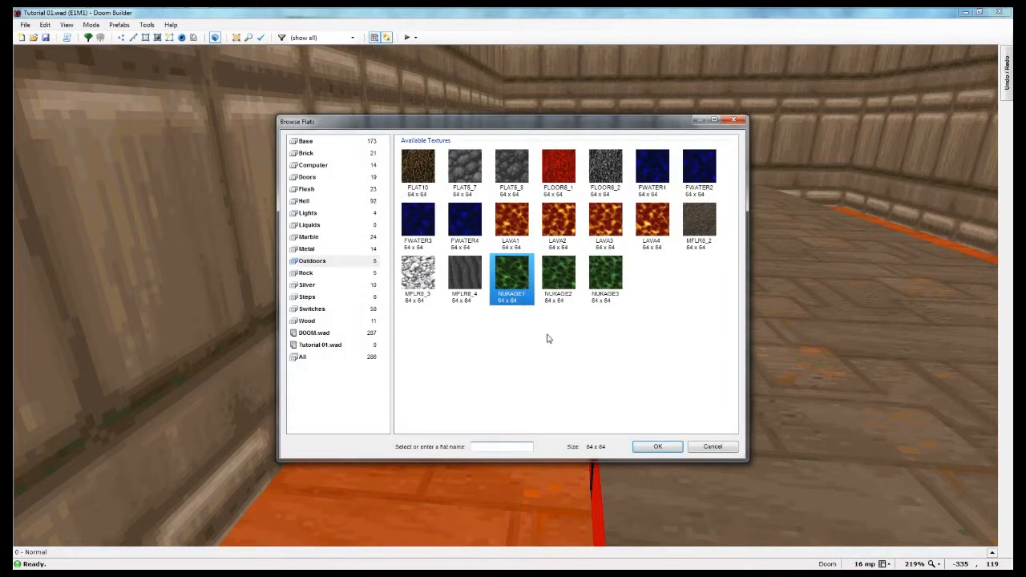
click(646, 171)
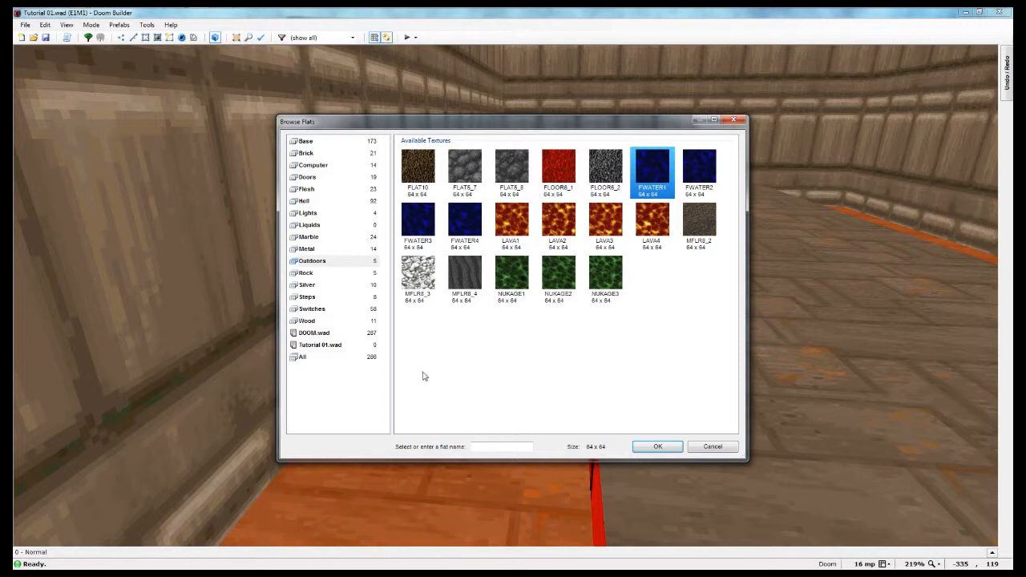
click(501, 282)
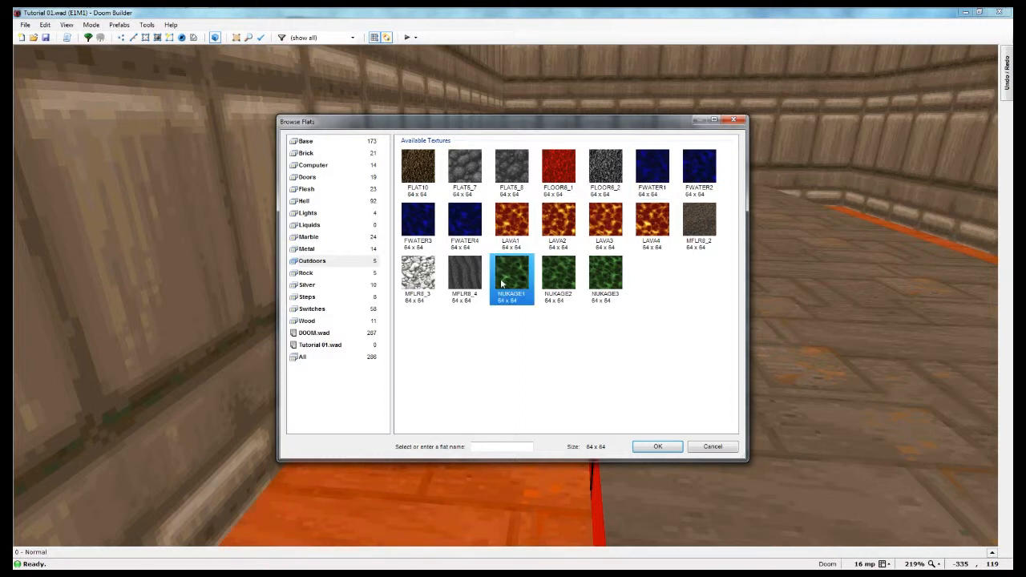
click(514, 234)
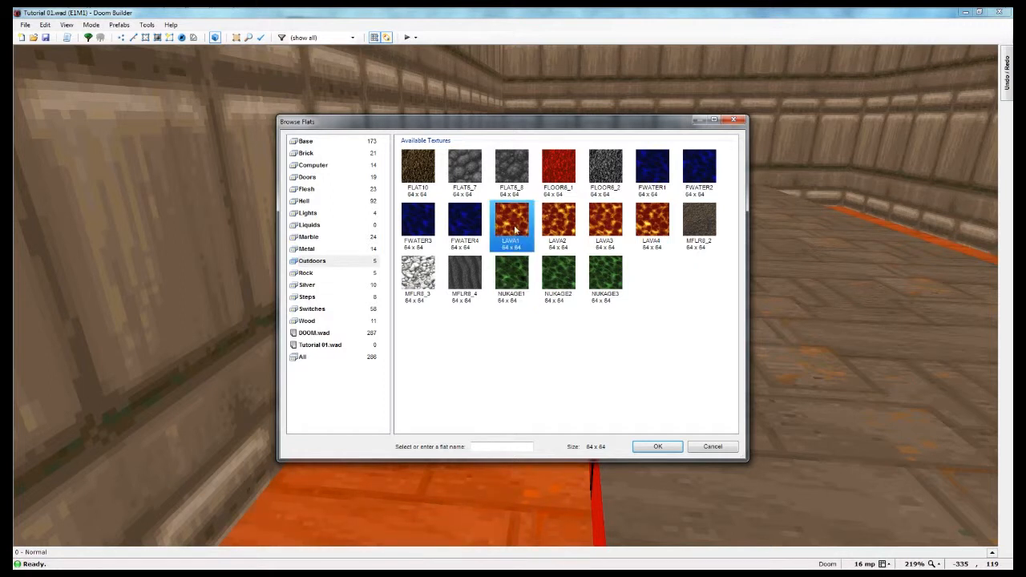
click(513, 292)
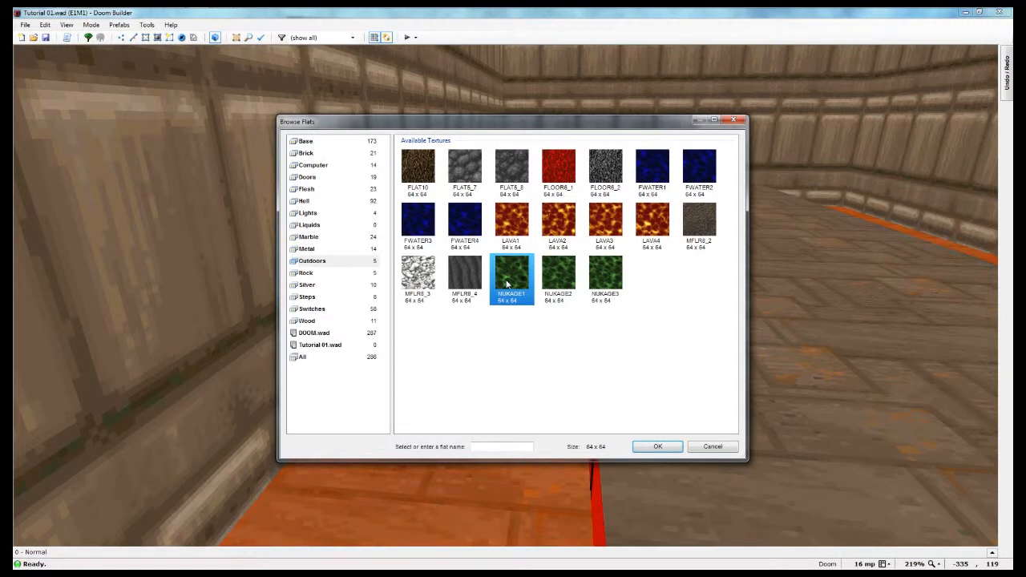
click(658, 448)
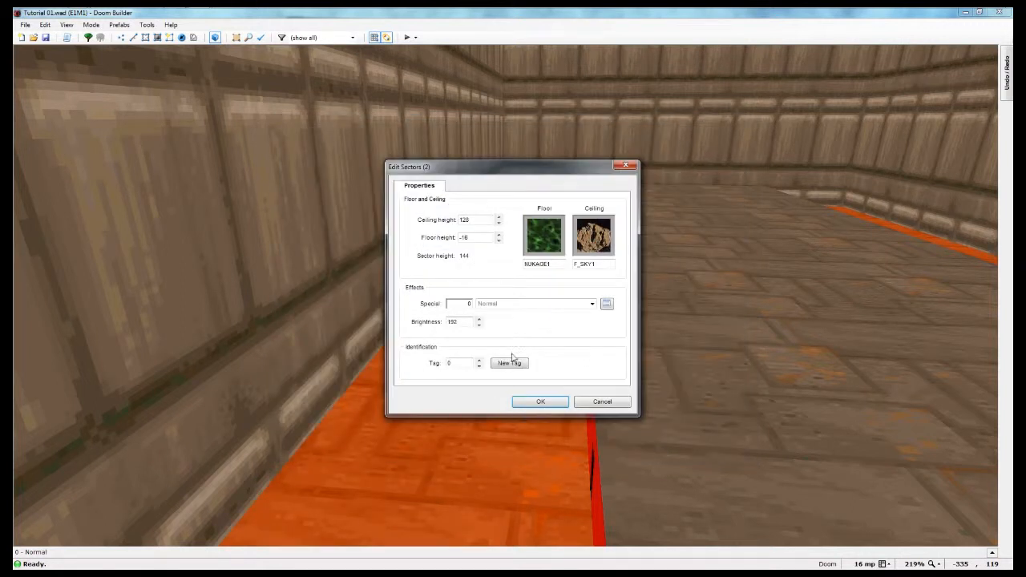
Give both strip sectors the special effect 5, Damage -5 or 10% health, and apply the sector properties.
click(607, 305)
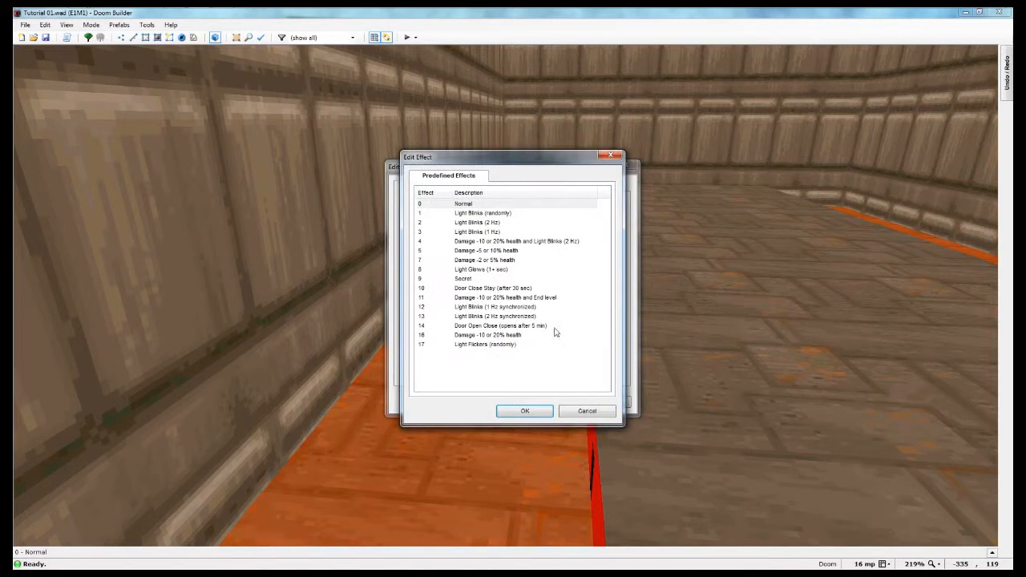
click(470, 336)
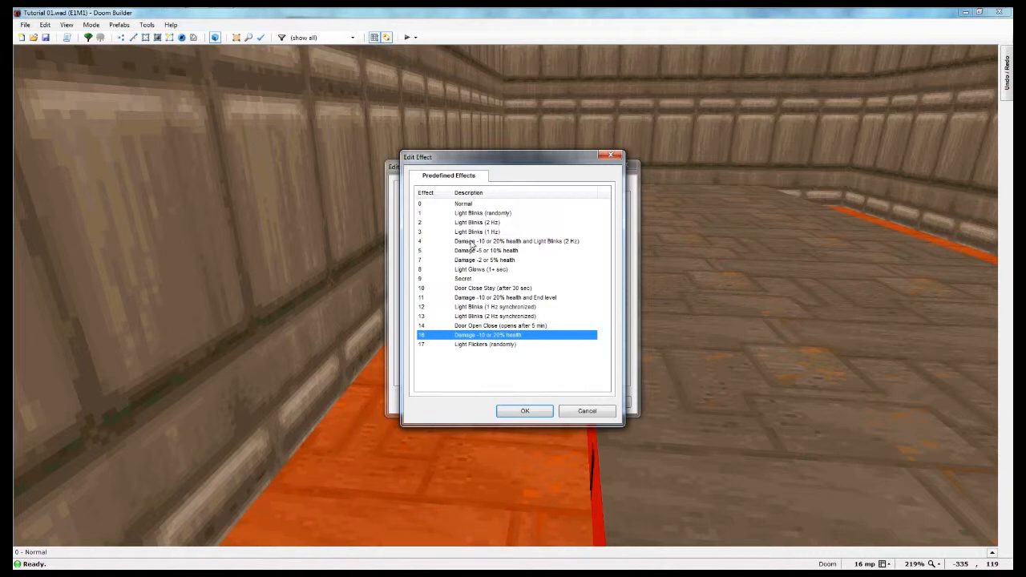
click(473, 251)
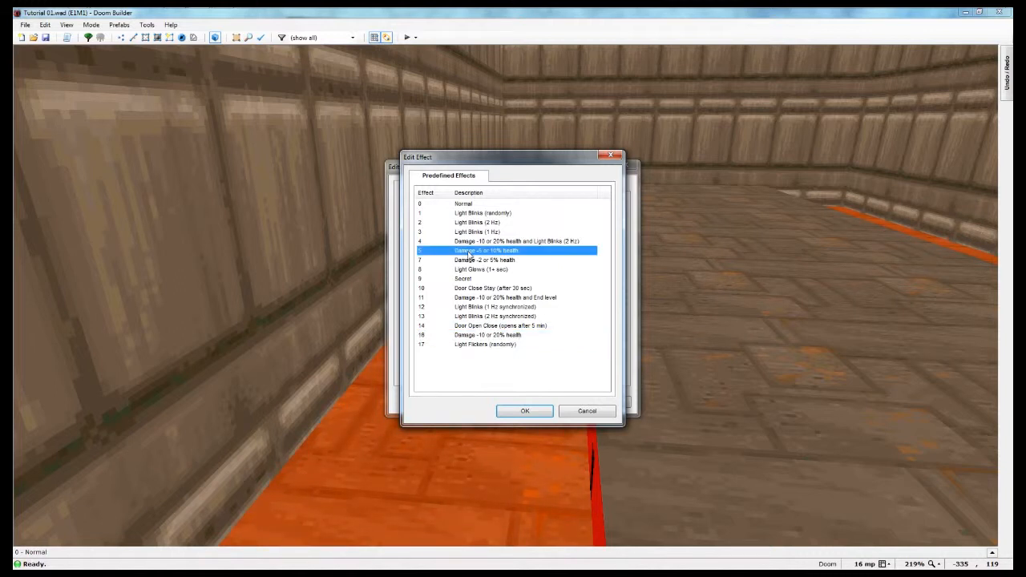
click(513, 413)
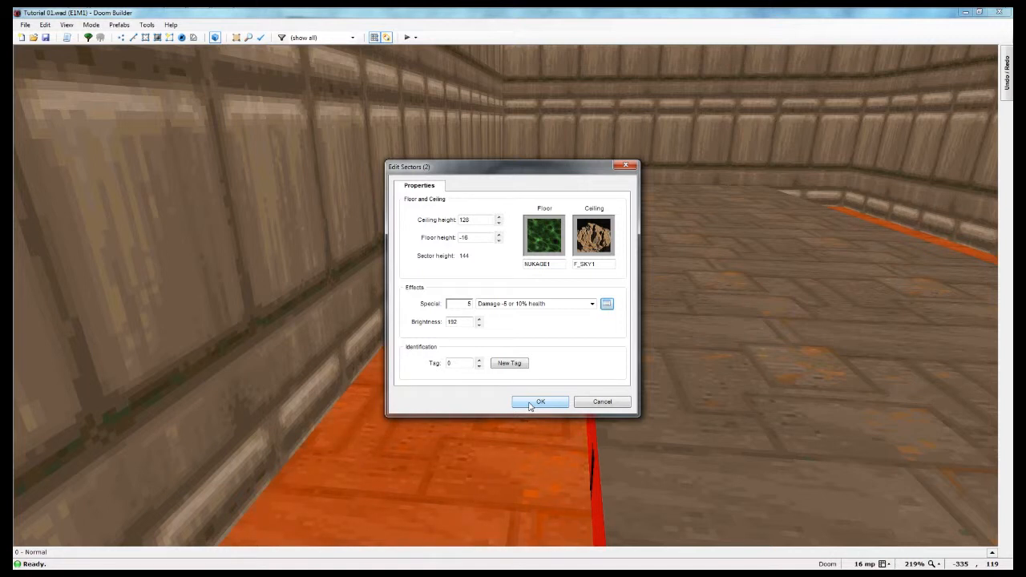
click(530, 403)
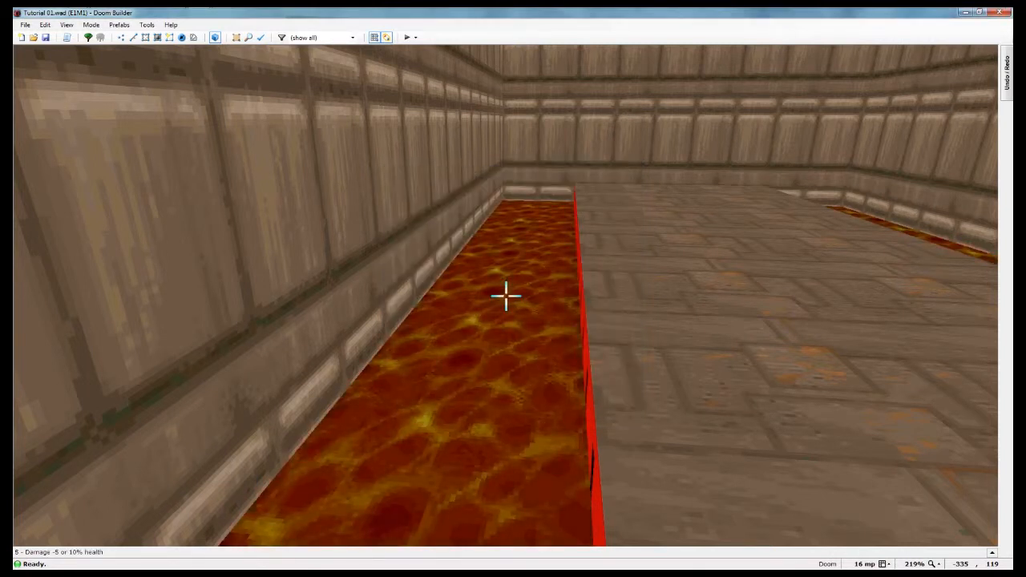
Select the untextured lower walls along both walkway edges and set their front lower texture to BROWN1 from the Base set.
key(h)
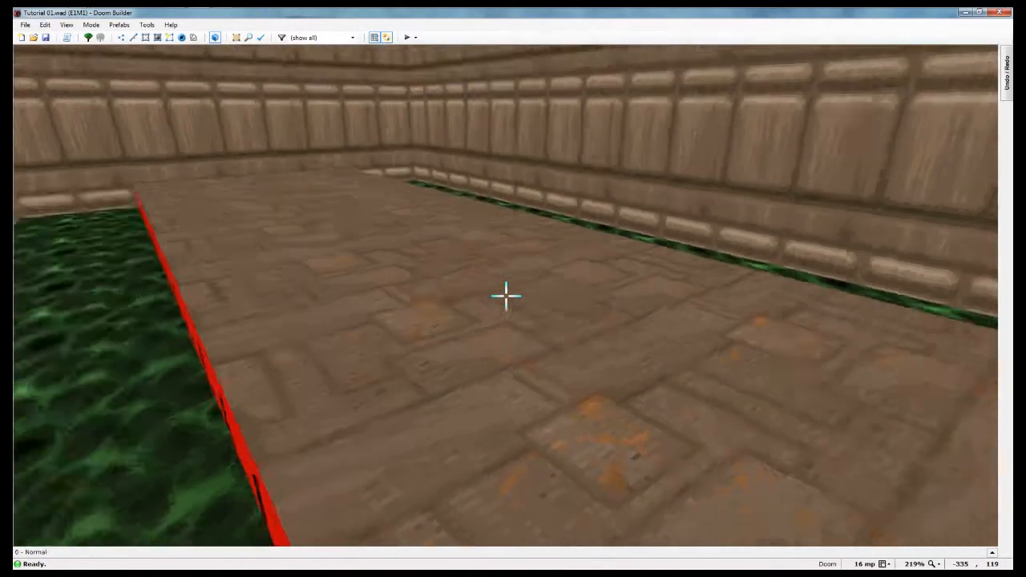
key(s)
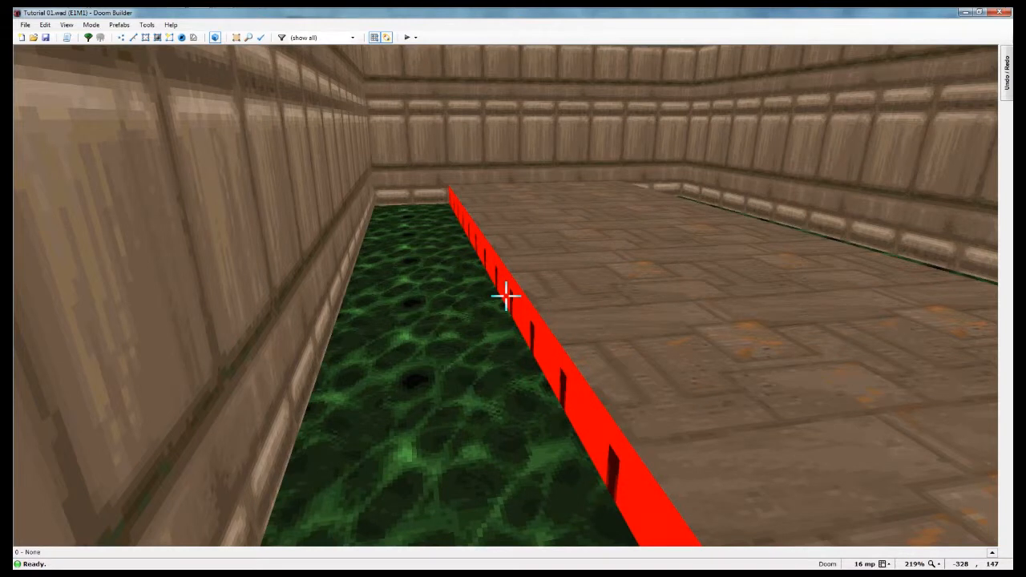
key(f)
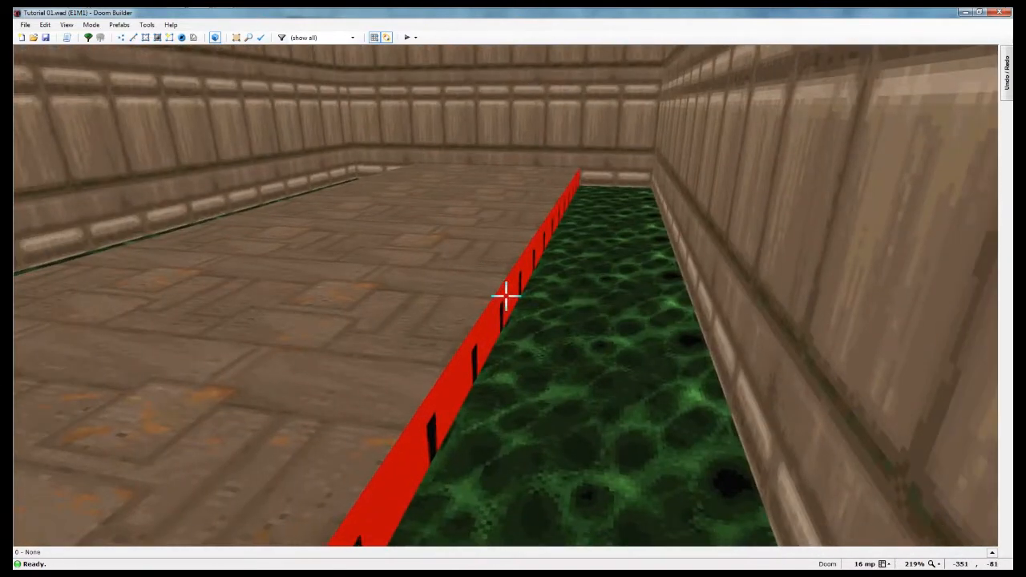
right_click(505, 296)
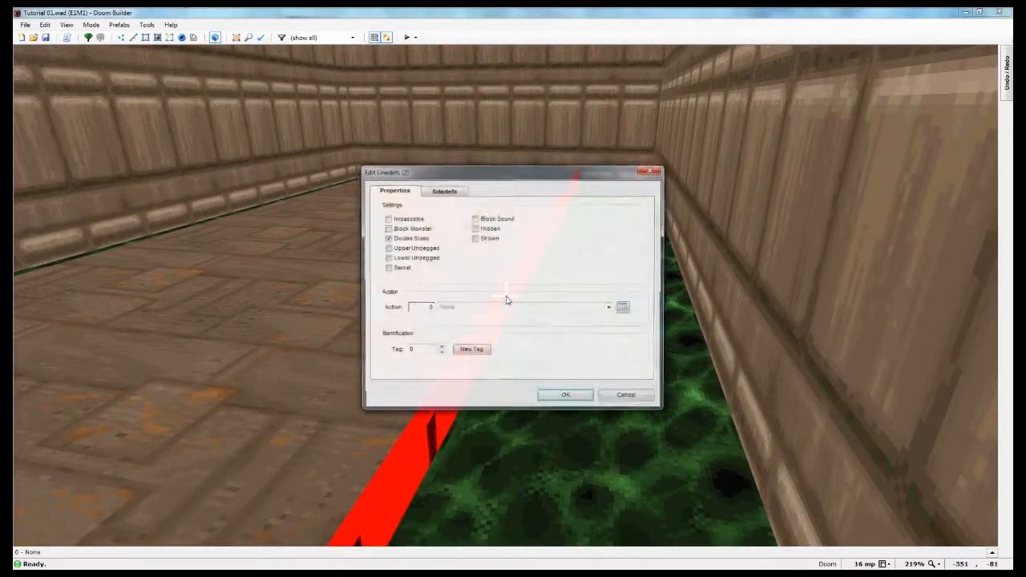
click(445, 192)
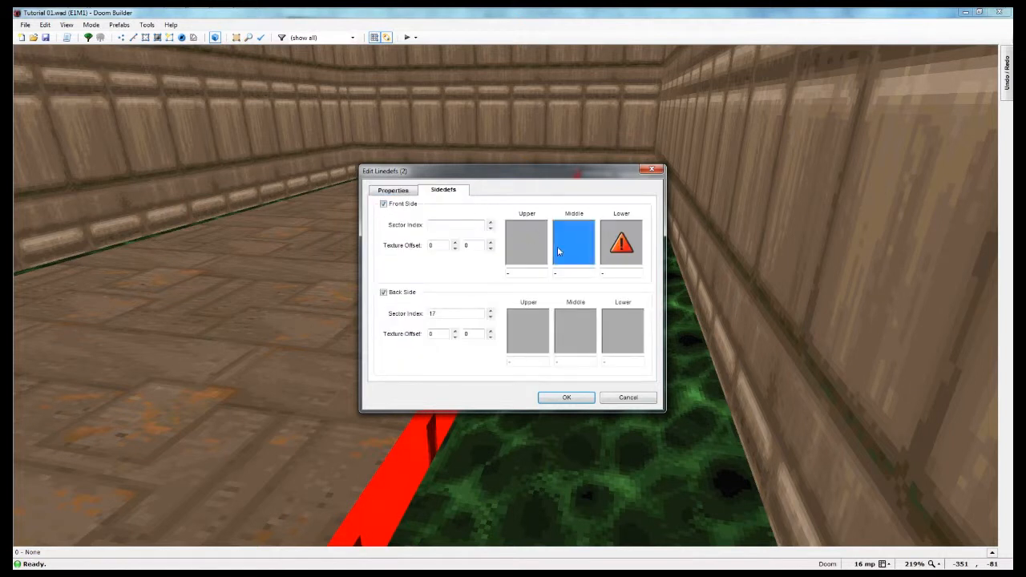
click(624, 243)
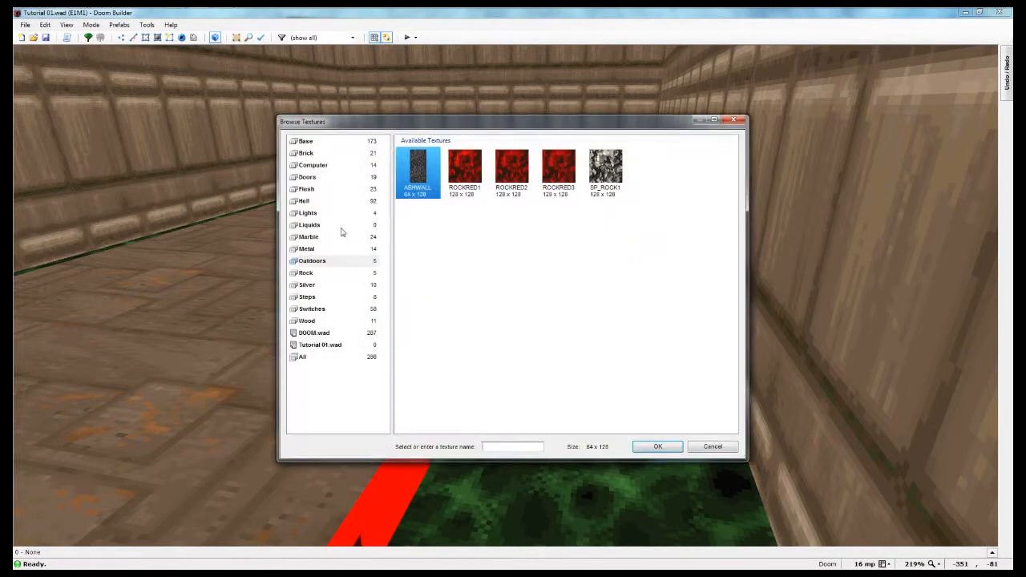
click(296, 142)
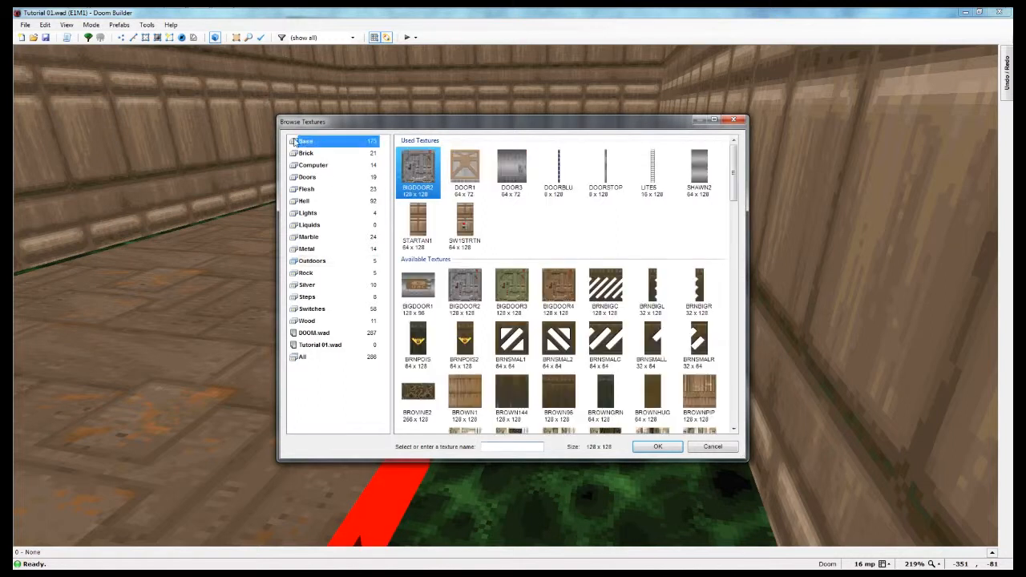
click(463, 393)
click(651, 450)
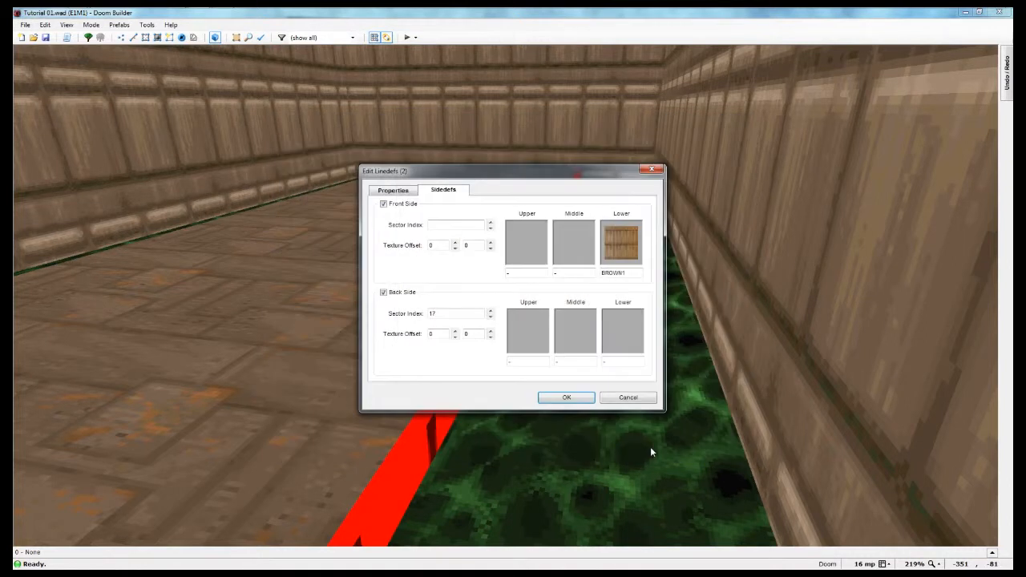
click(553, 399)
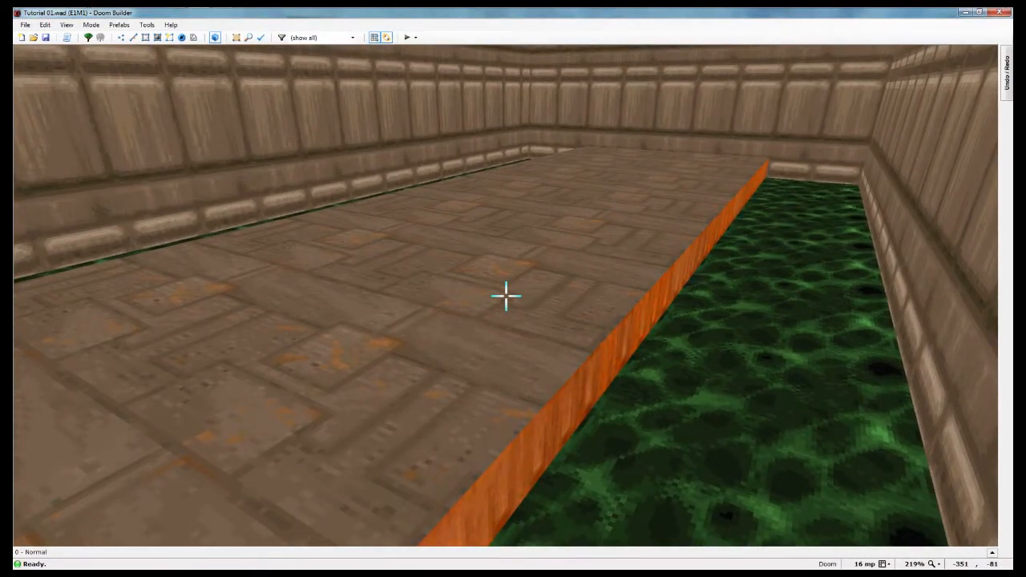
Shift the texture on both walkway edge walls vertically to an offset of 0, -72.
key(shift+Up)
key(shift+Up)
key(shift+Up)
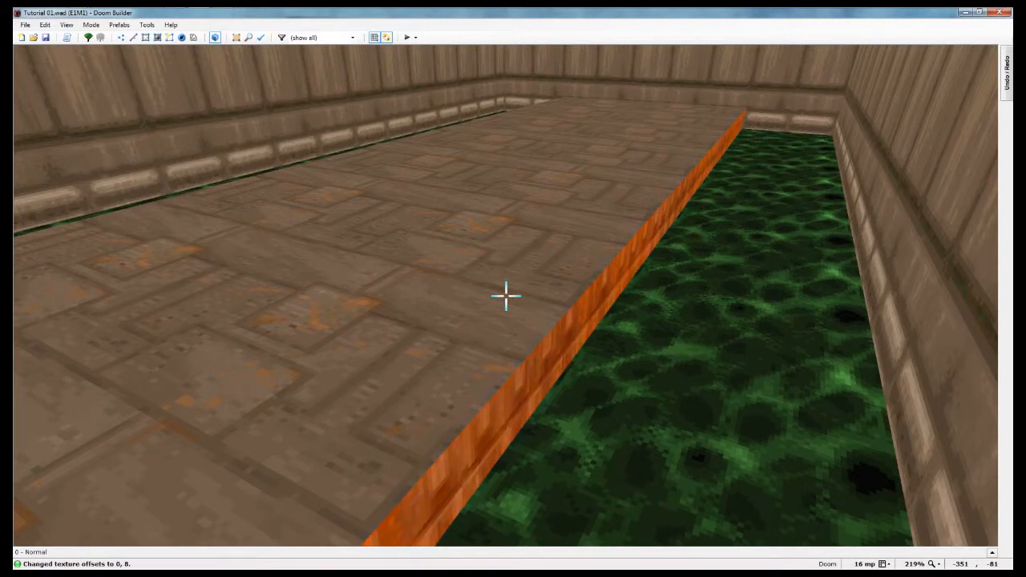
key(shift+Down)
key(shift+Down)
key(shift+Down)
key(shift+Down)
key(shift+Down)
key(shift+Down)
key(shift+Down)
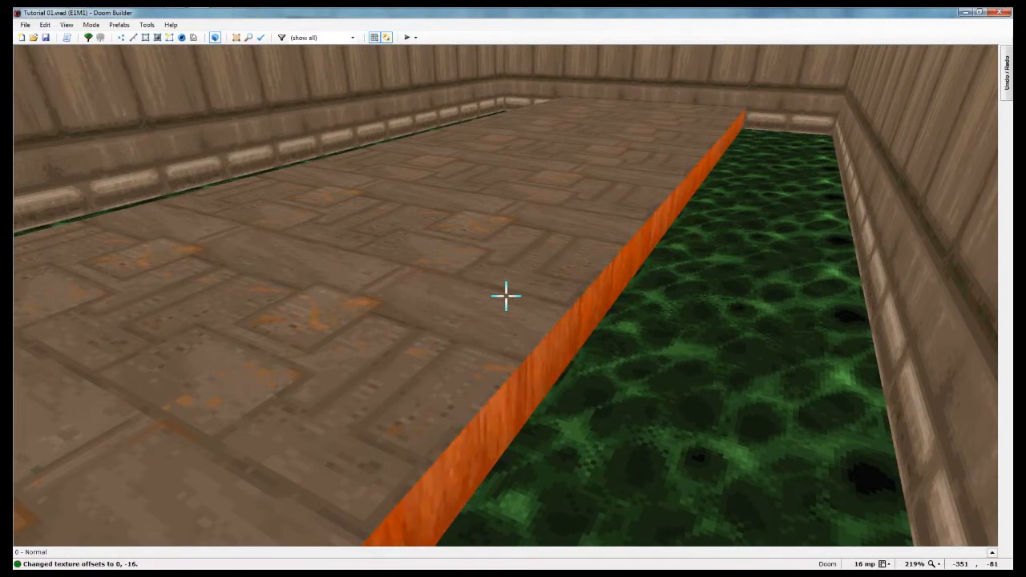
key(shift+Down)
key(shift+Down)
key(shift+Down)
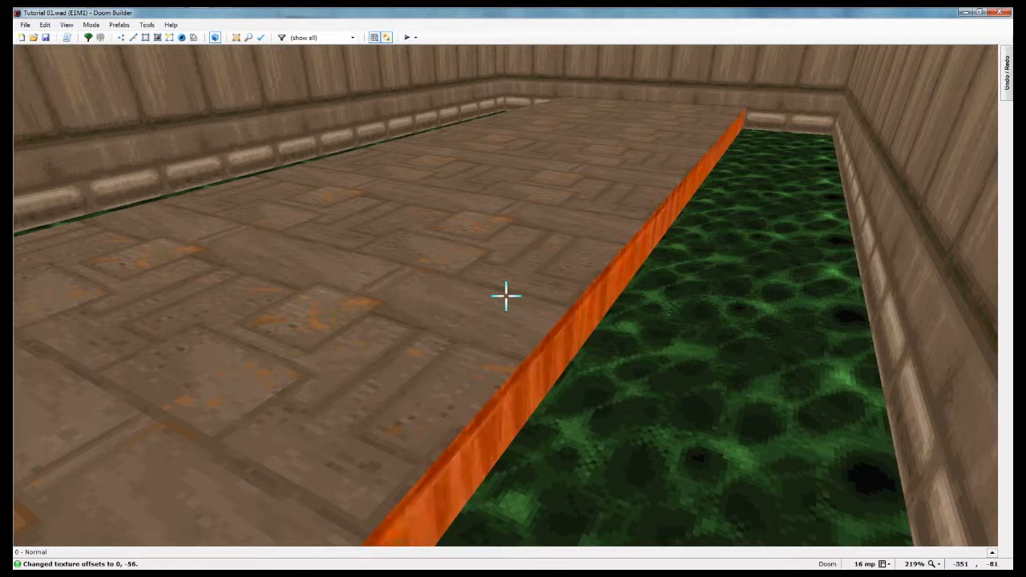
key(shift+Down)
key(shift+Down)
key(shift+Down)
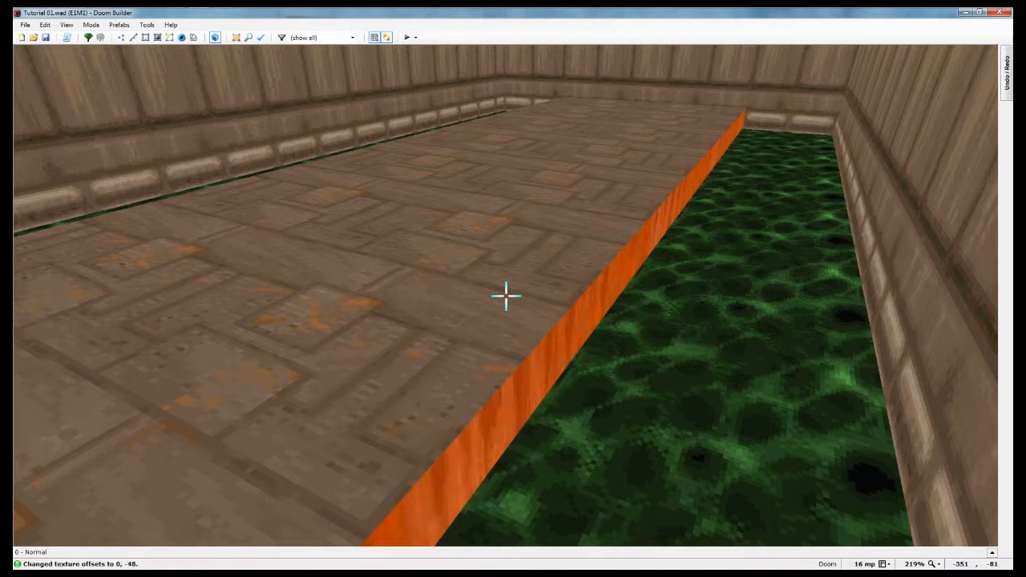
key(shift+Up)
key(shift+Up)
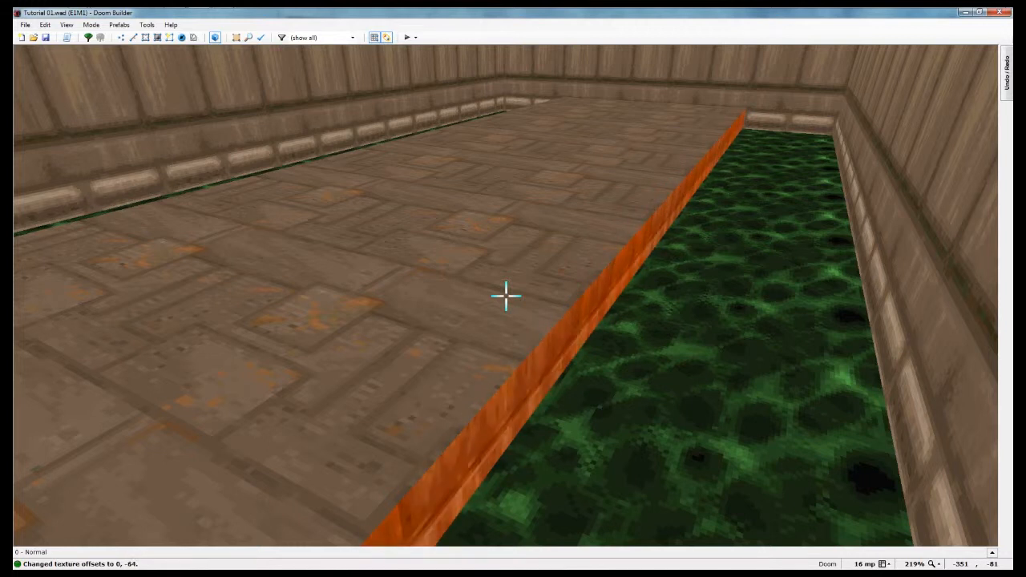
key(shift+Down)
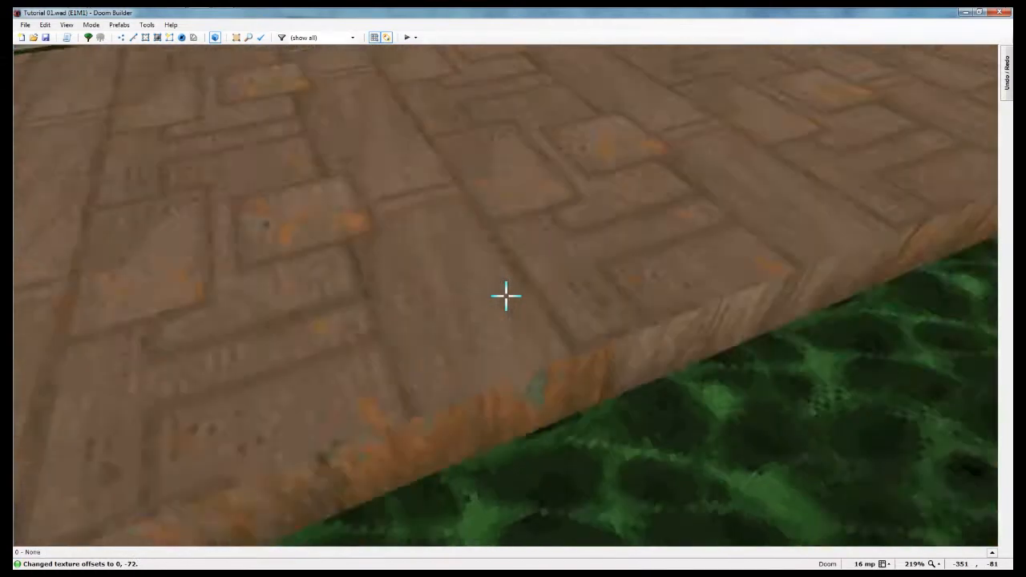
Select all outer walls of the nukage room and set their front middle texture to BROWN1.
key(q)
key(q)
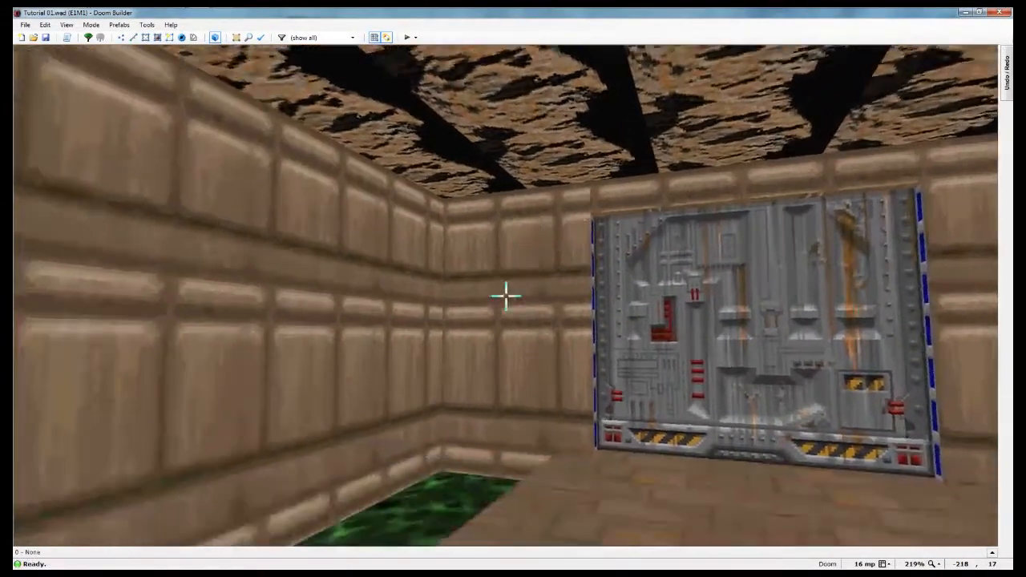
click(505, 296)
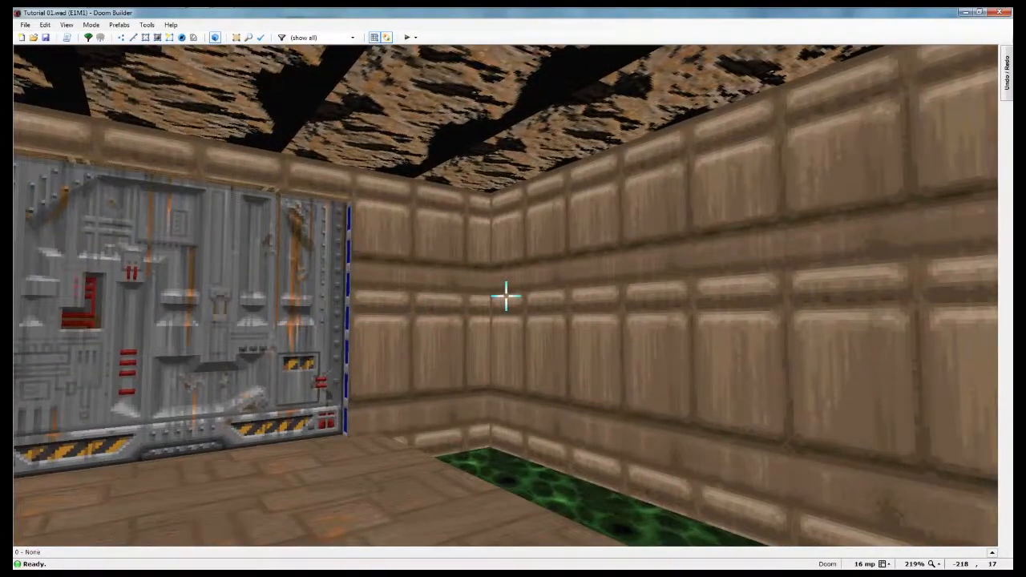
click(506, 296)
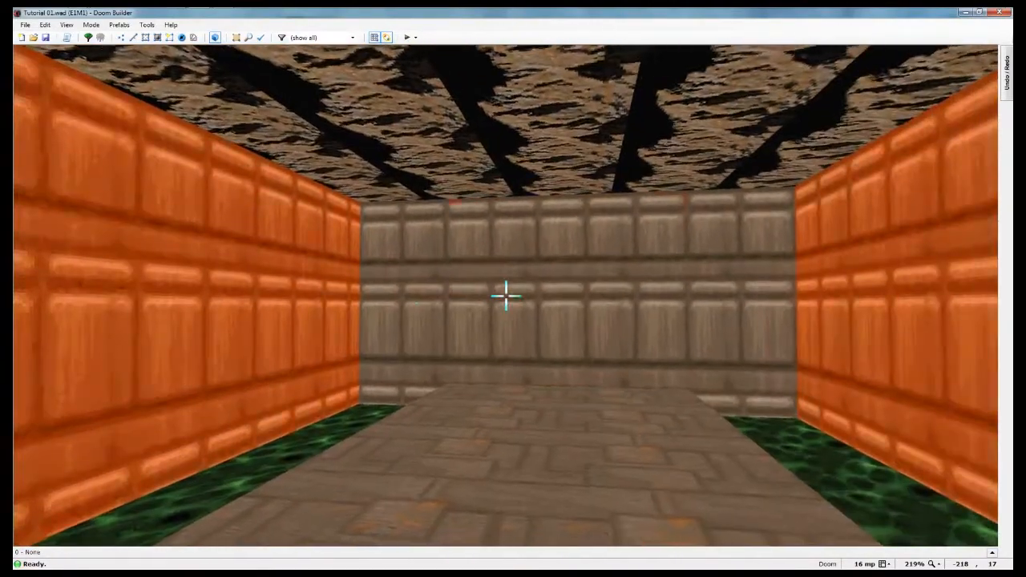
click(505, 296)
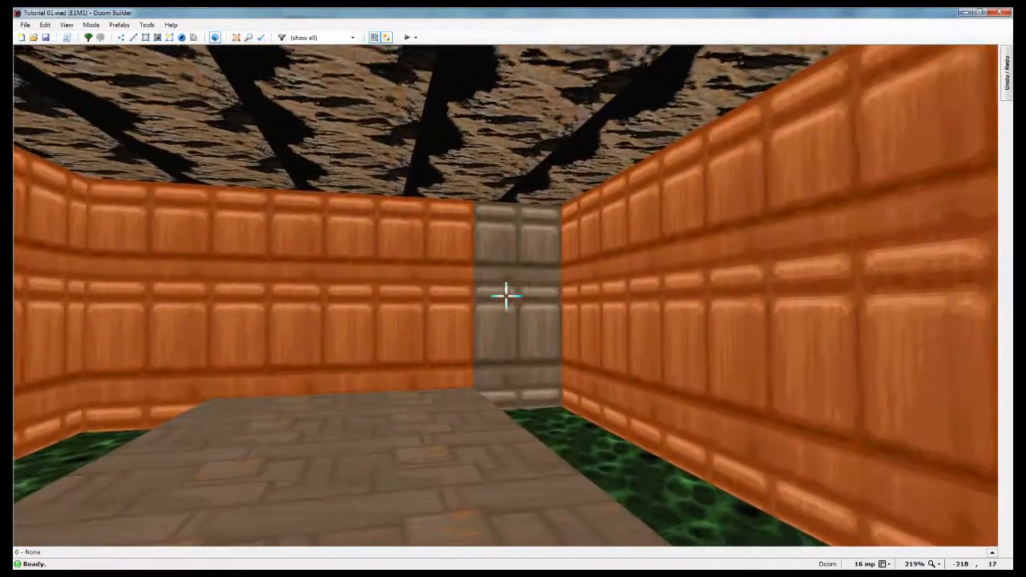
click(506, 296)
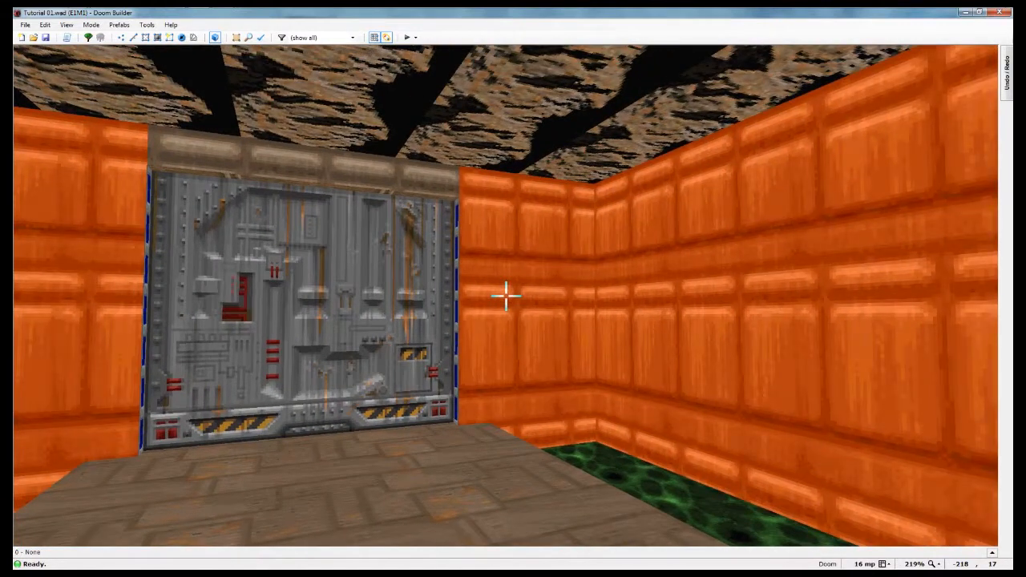
right_click(506, 295)
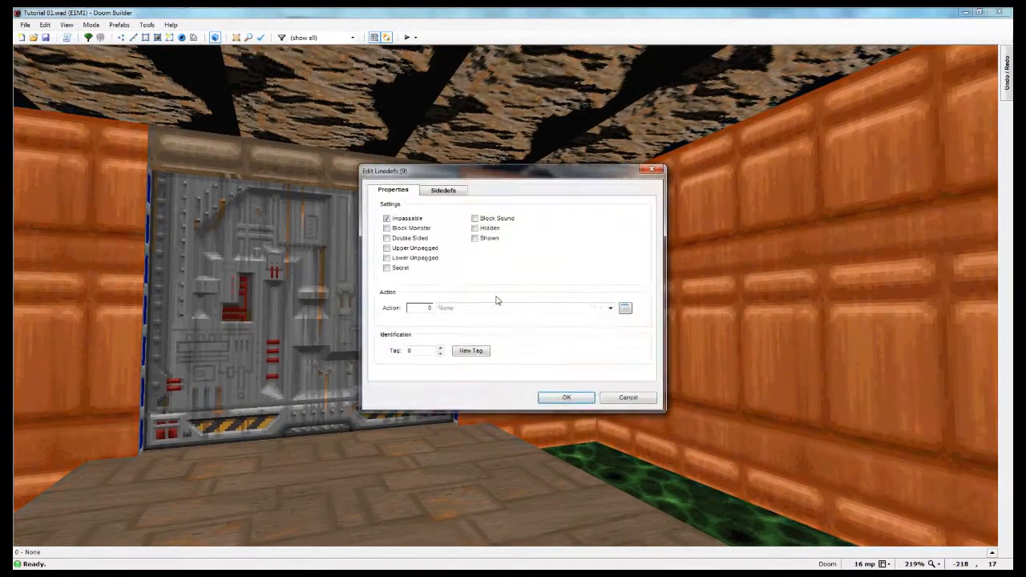
click(437, 192)
click(568, 243)
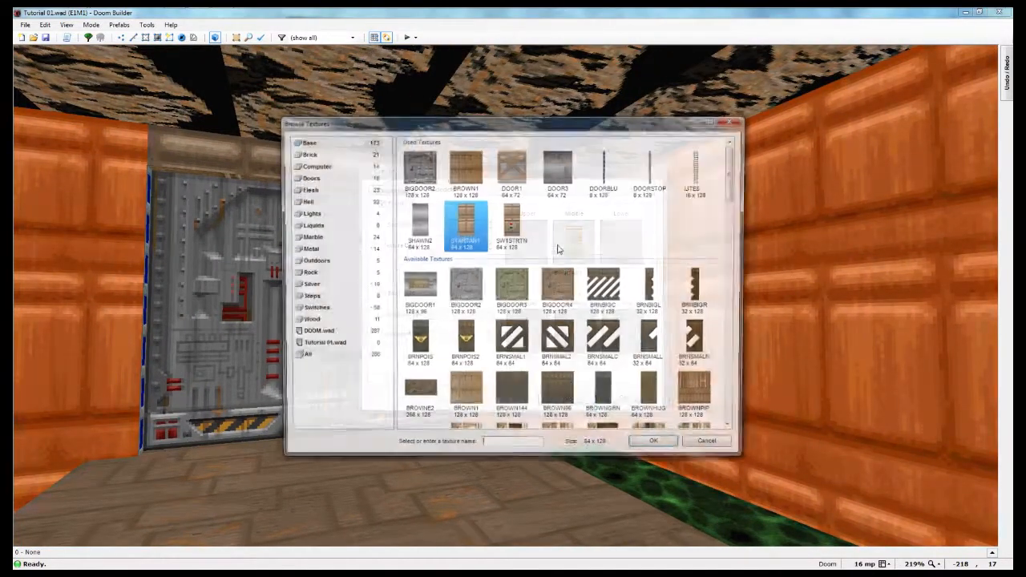
click(472, 175)
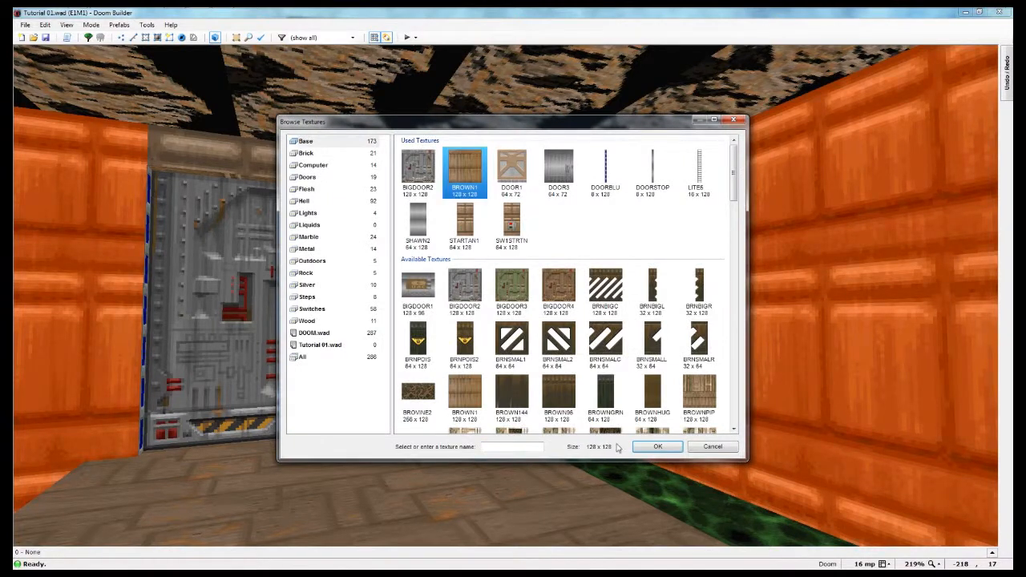
click(656, 447)
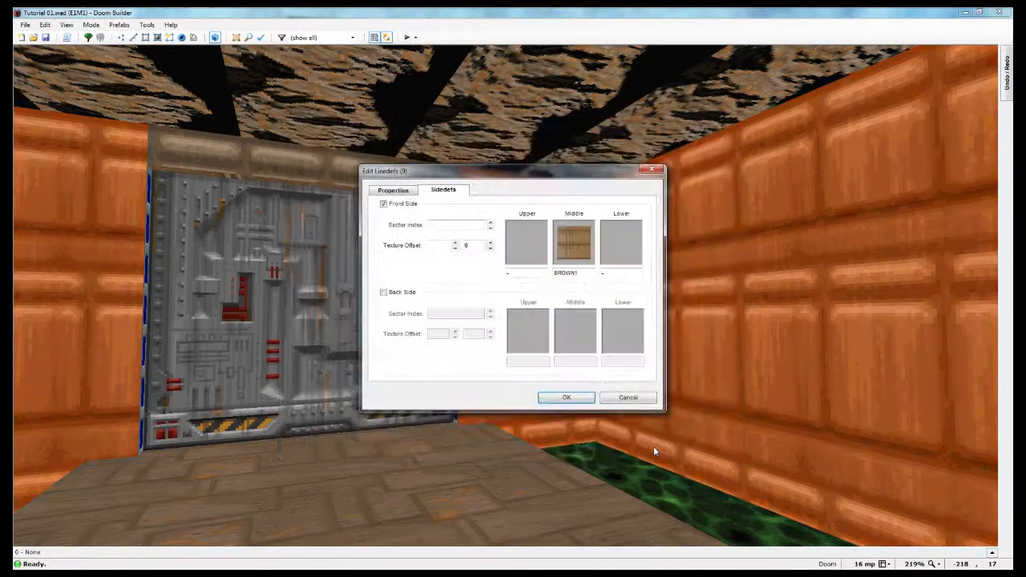
click(559, 397)
Set the back-side upper texture of the wall piece above the blue door to BROWN1.
mouse_move(506, 296)
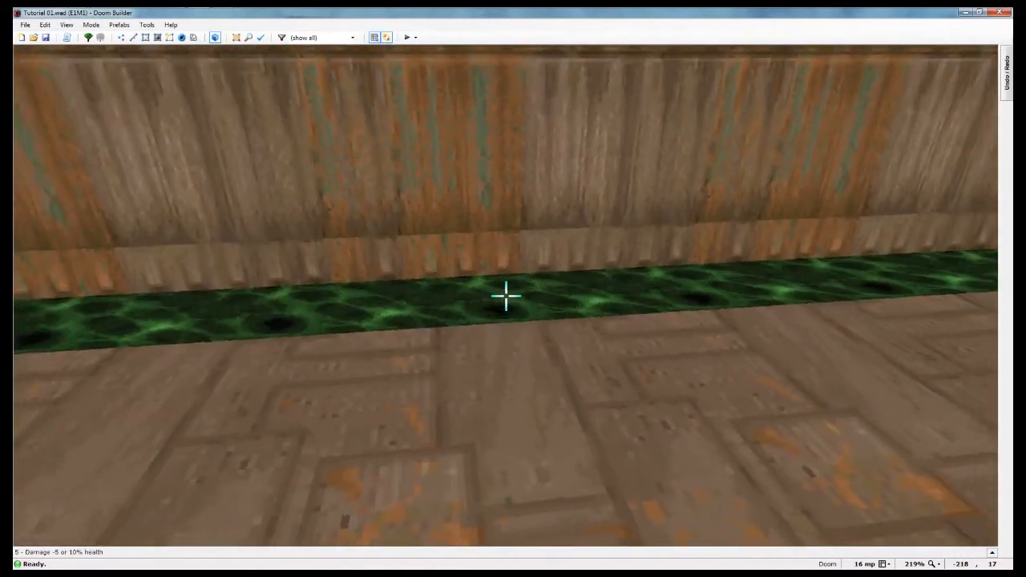
key(f)
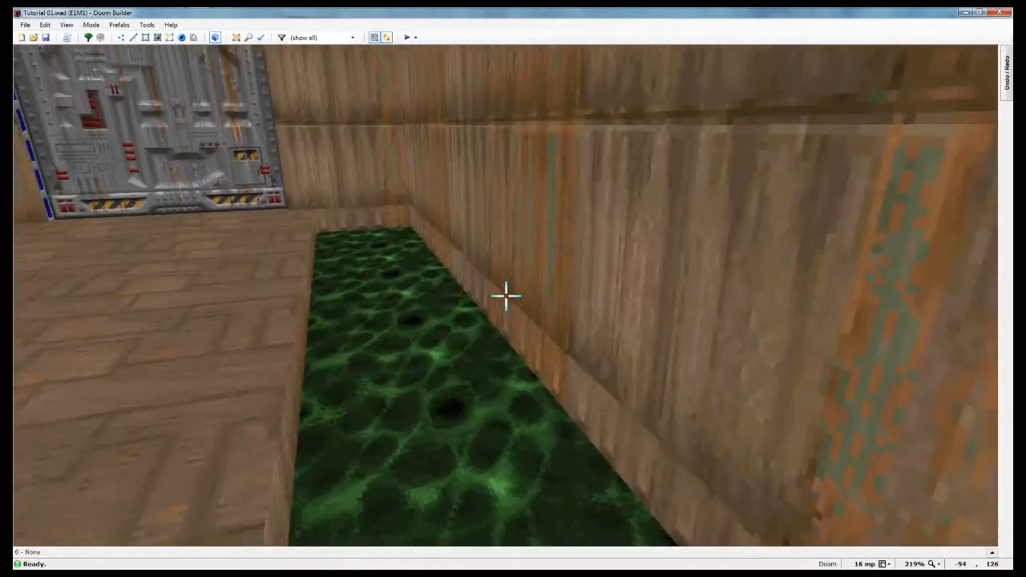
key(d)
key(d)
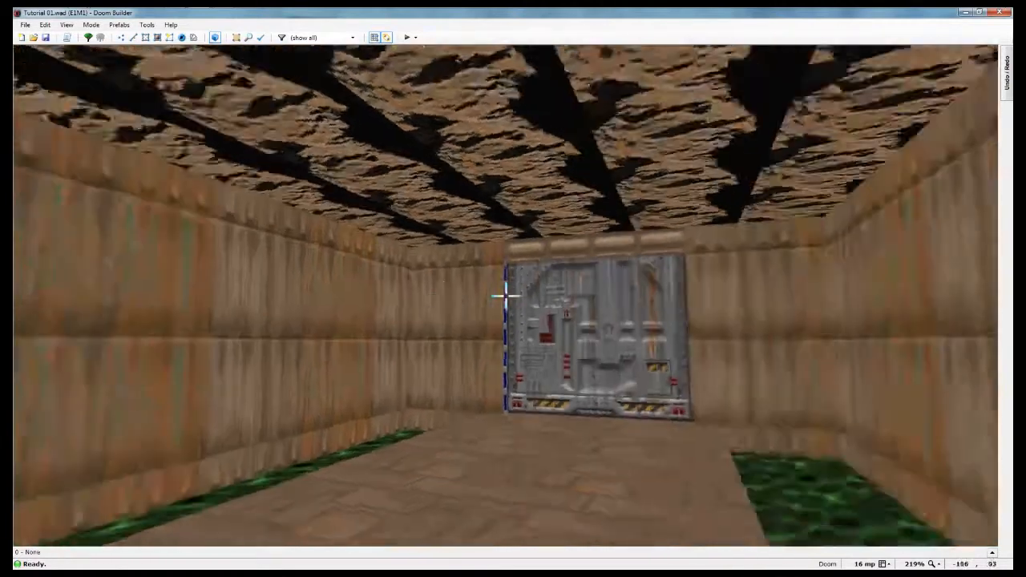
key(w)
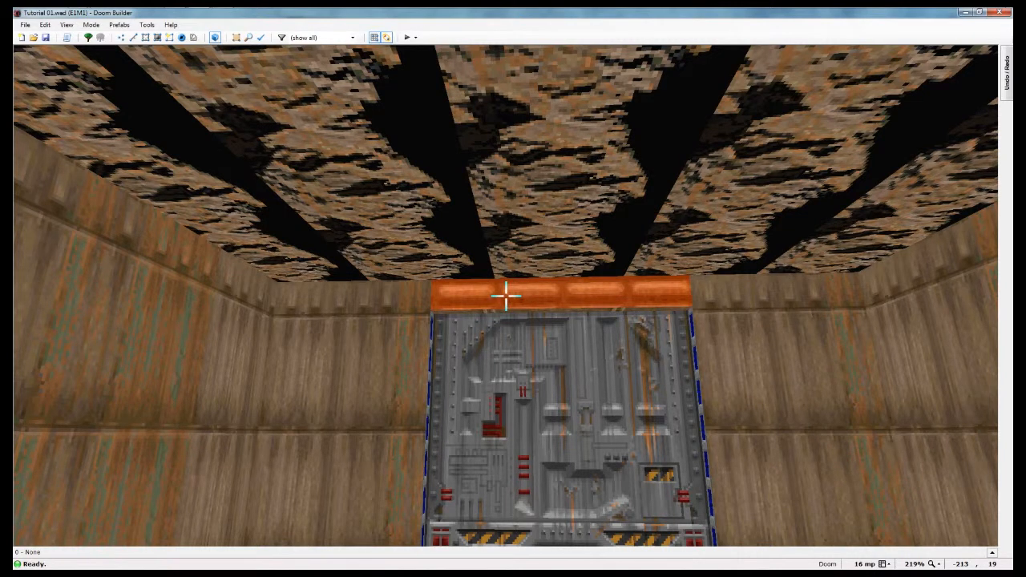
right_click(506, 296)
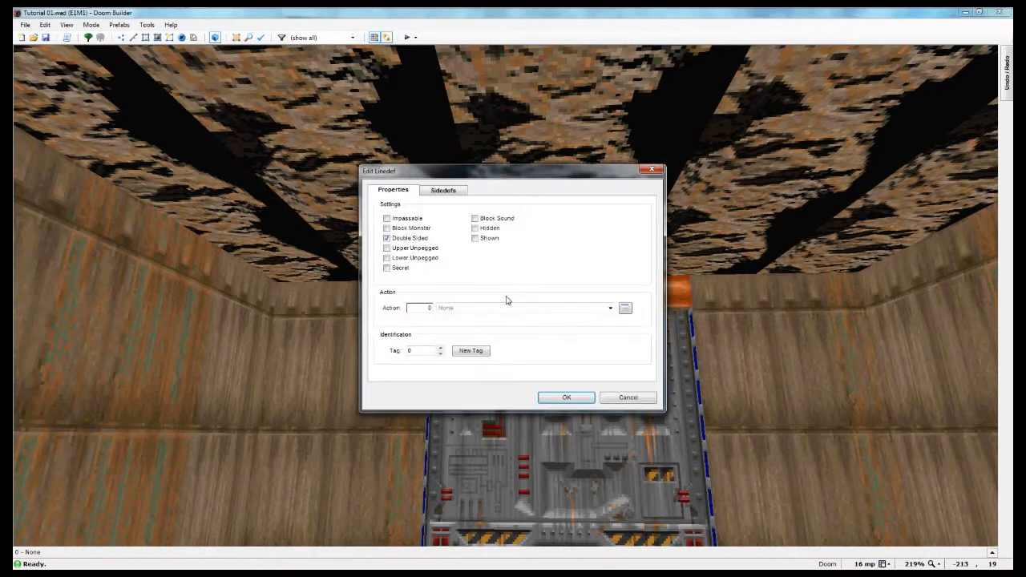
click(447, 191)
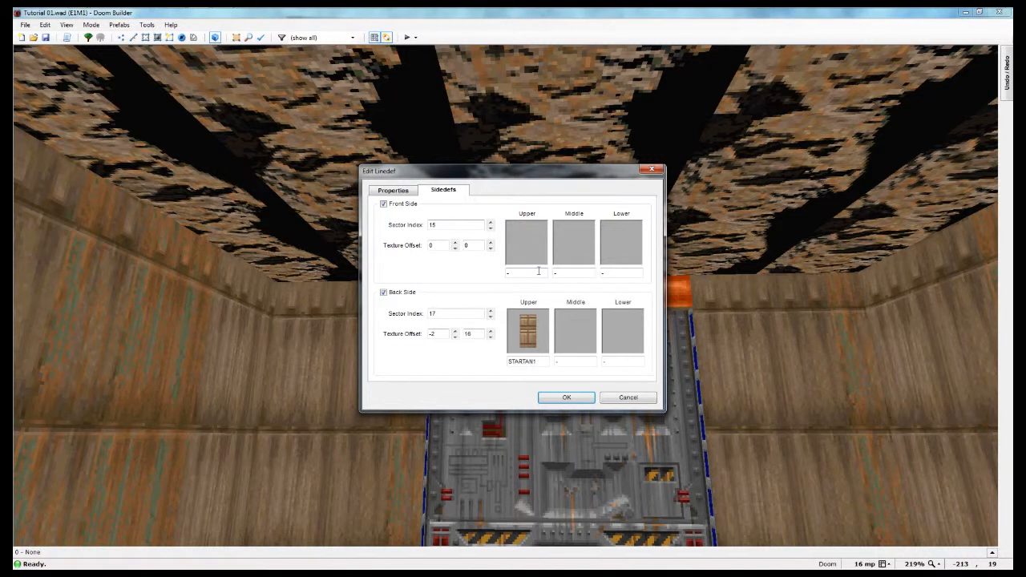
click(534, 333)
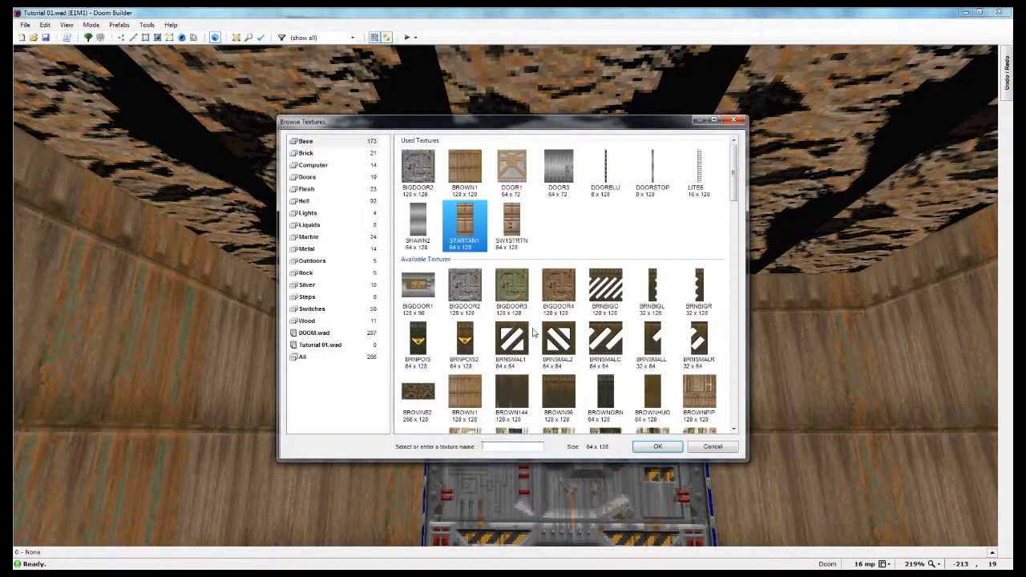
click(465, 170)
click(646, 443)
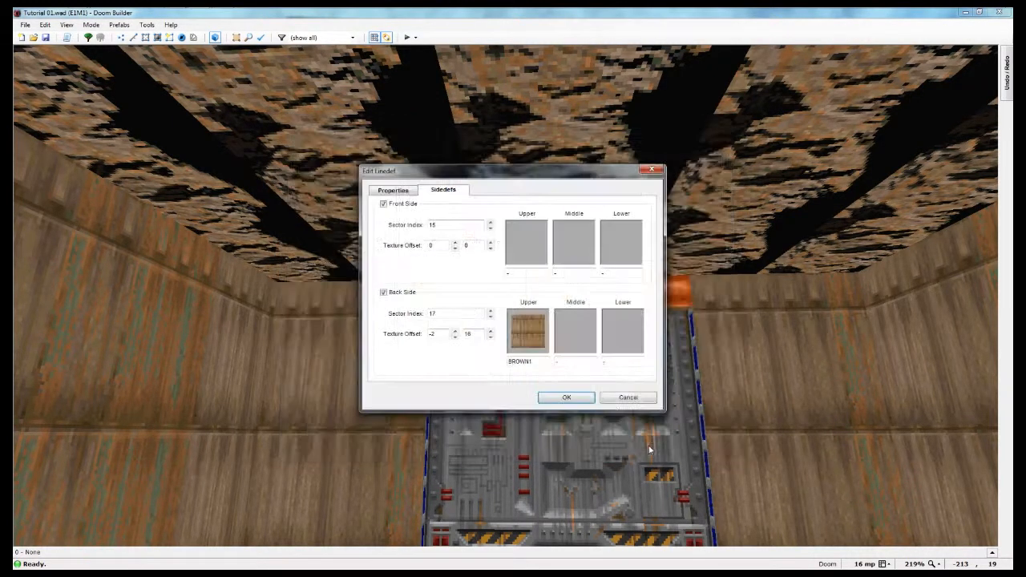
click(565, 397)
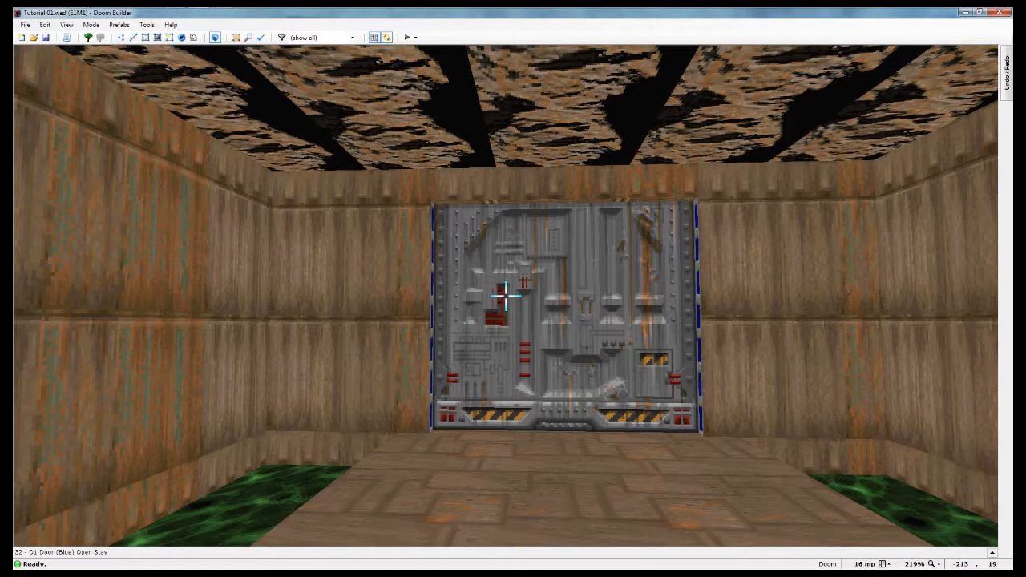
Draw a 160-unit line straight across the walkway near its west end, from one nukage edge to the other.
key(w)
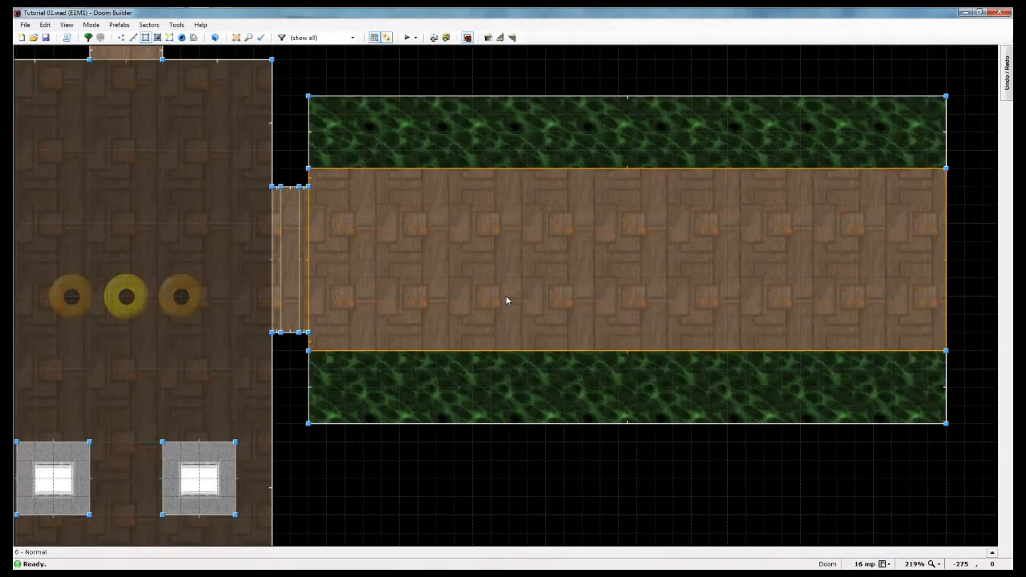
key(l)
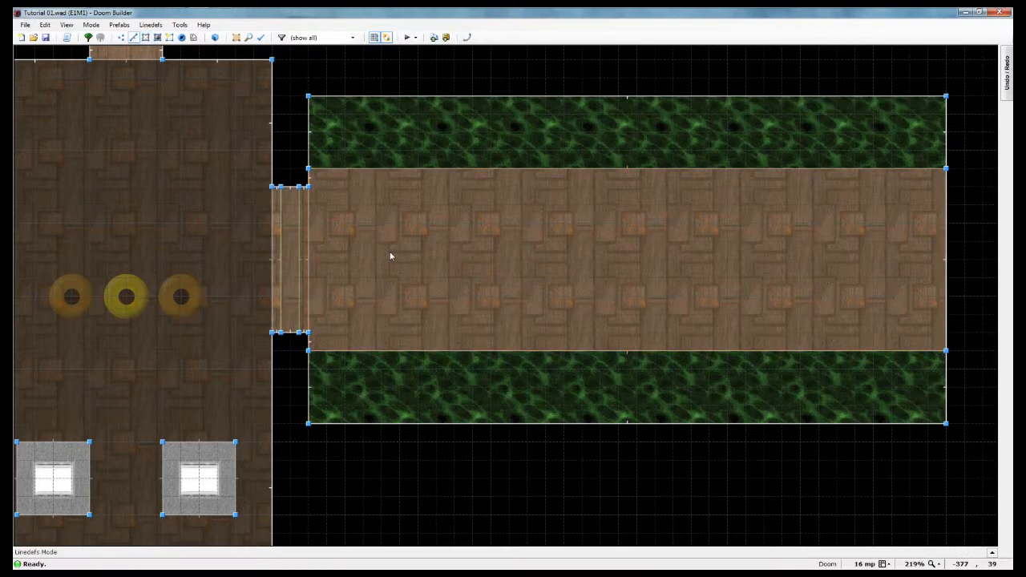
key(d)
click(417, 171)
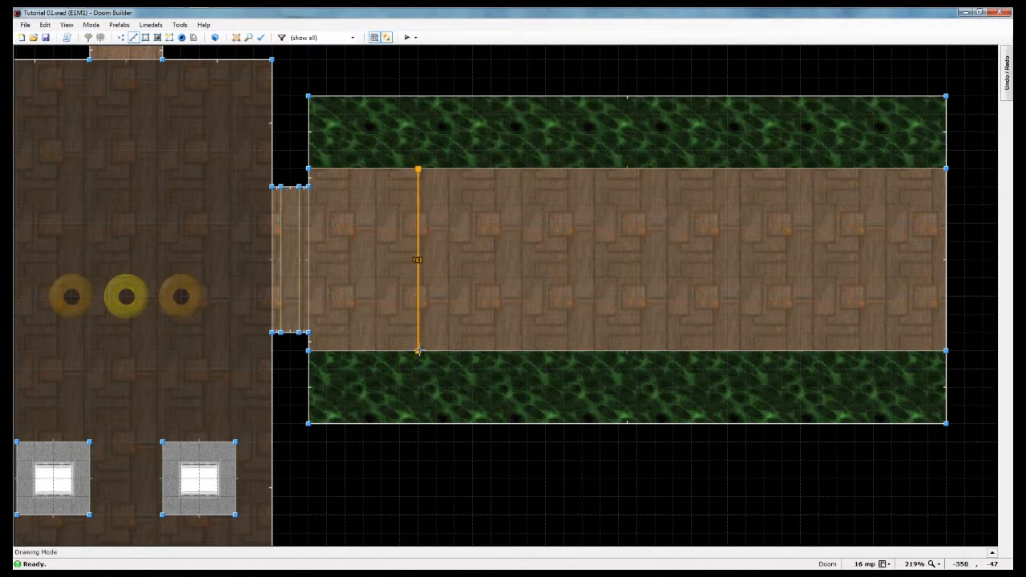
click(417, 351)
right_click(401, 367)
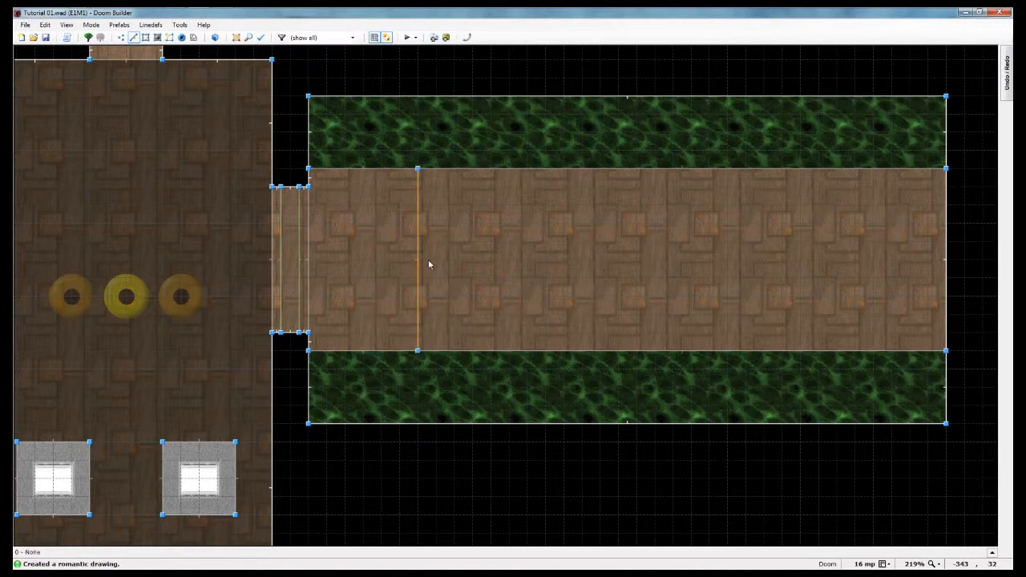
Make separate sectors from the two walkway sections on either side of the new dividing line.
key(s)
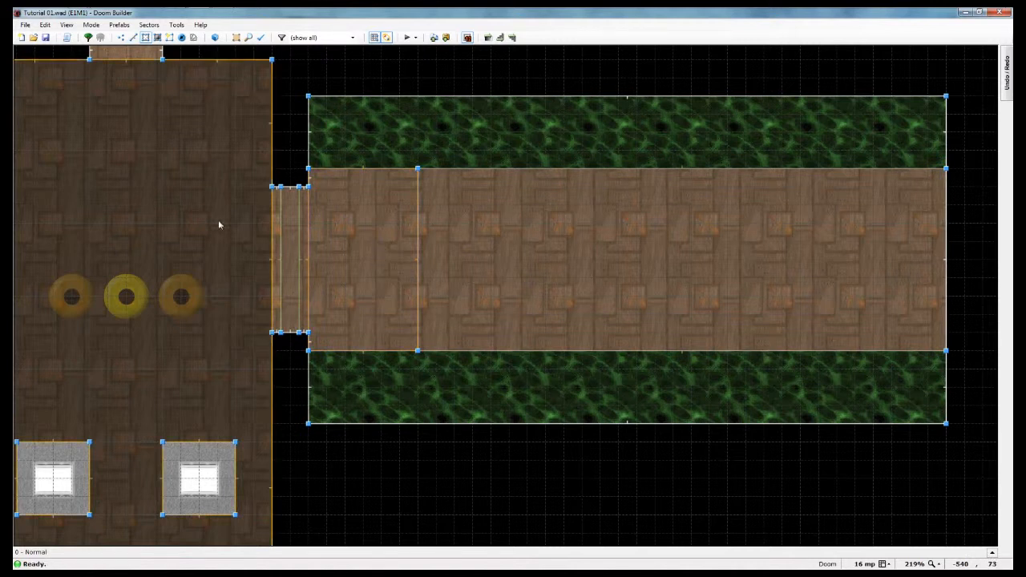
click(170, 39)
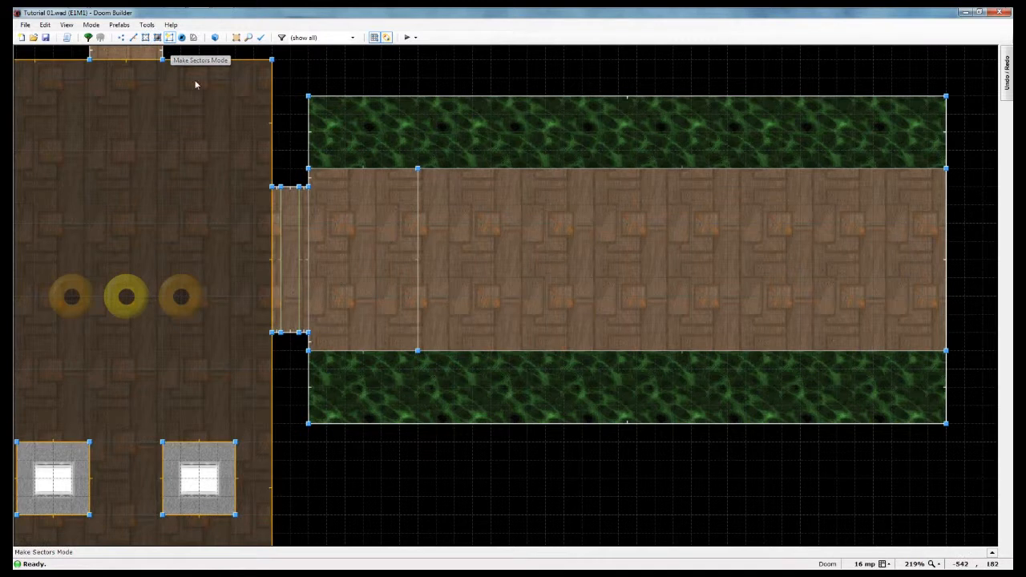
click(362, 286)
click(502, 286)
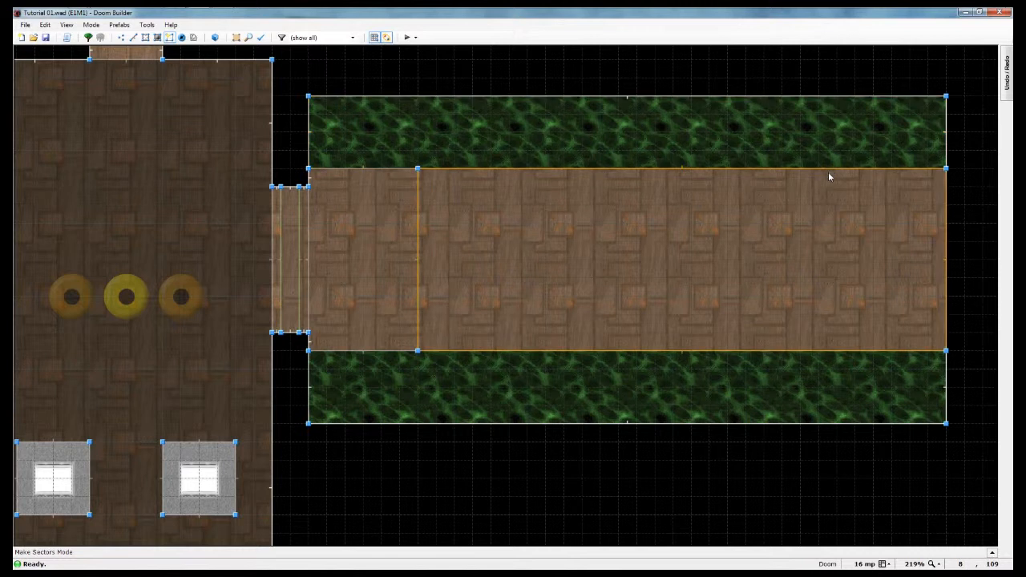
Draw a second 160-unit line across the walkway near its east end and make the end section its own sector.
key(l)
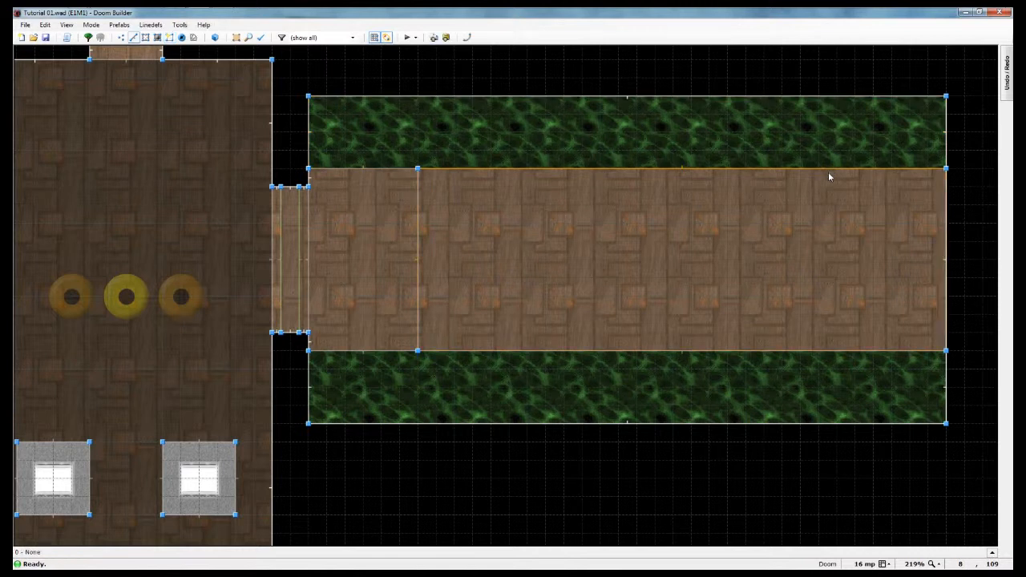
key(d)
click(833, 168)
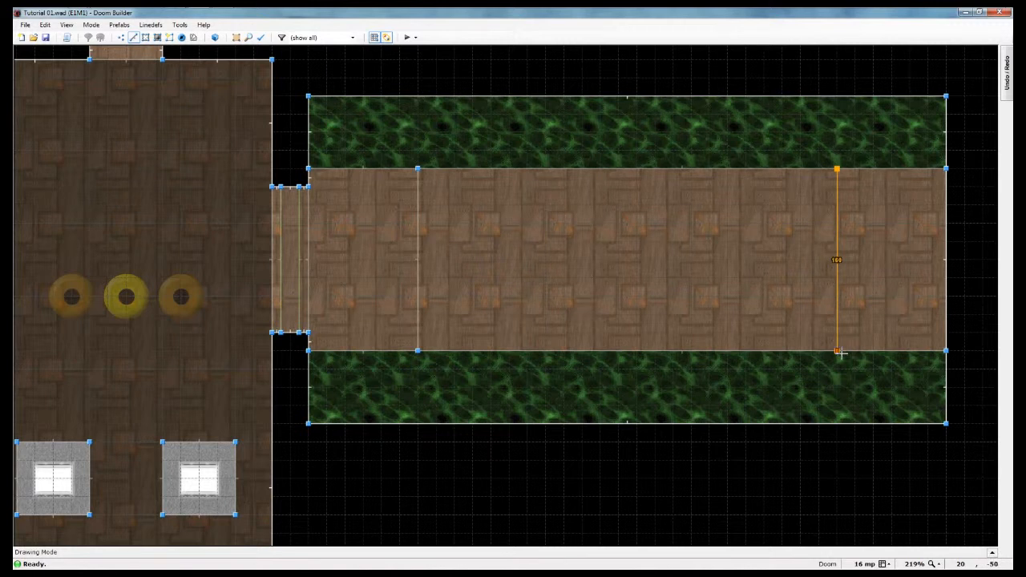
click(838, 351)
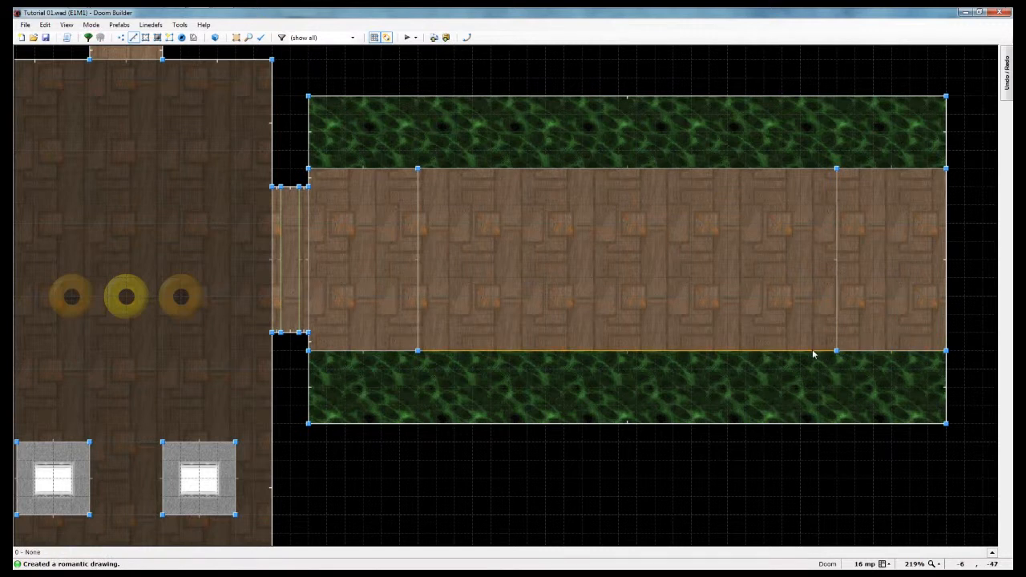
key(m)
click(864, 260)
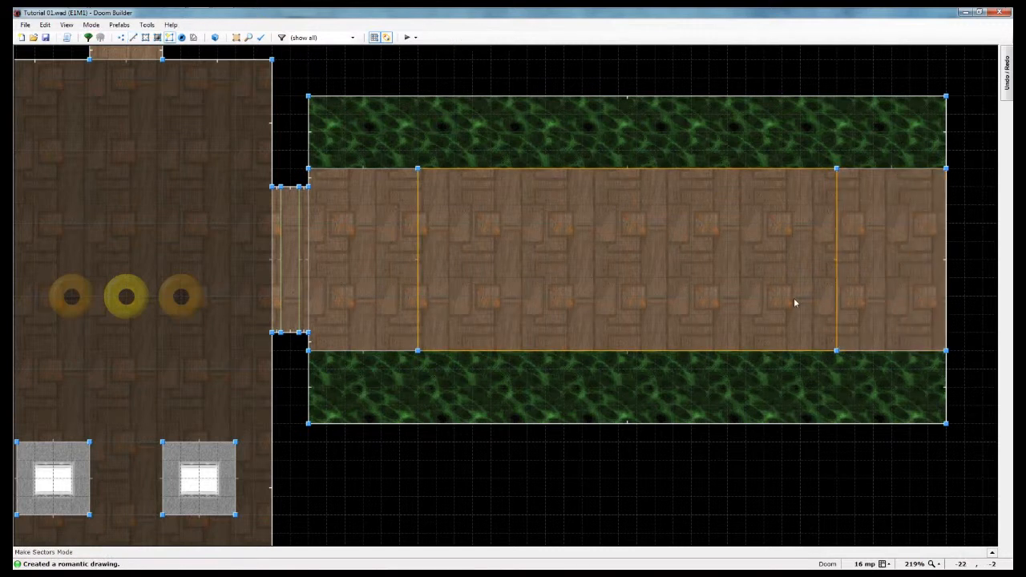
key(Escape)
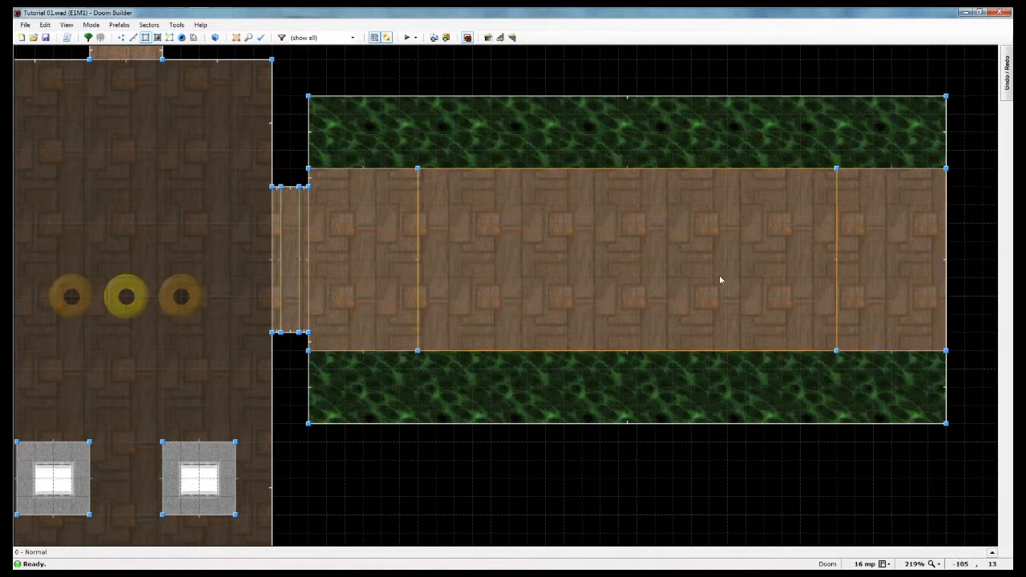
key(l)
drag(417, 288, 425, 287)
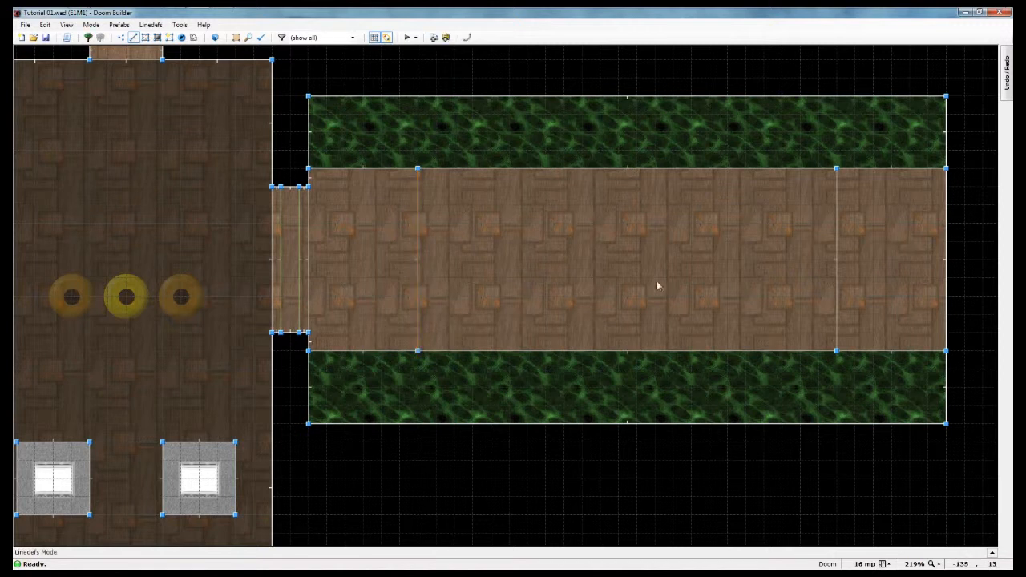
click(843, 275)
drag(843, 277, 839, 275)
Lower the sky ceilings over the west and east end sections of the walkway below the rest of the ceiling.
key(w)
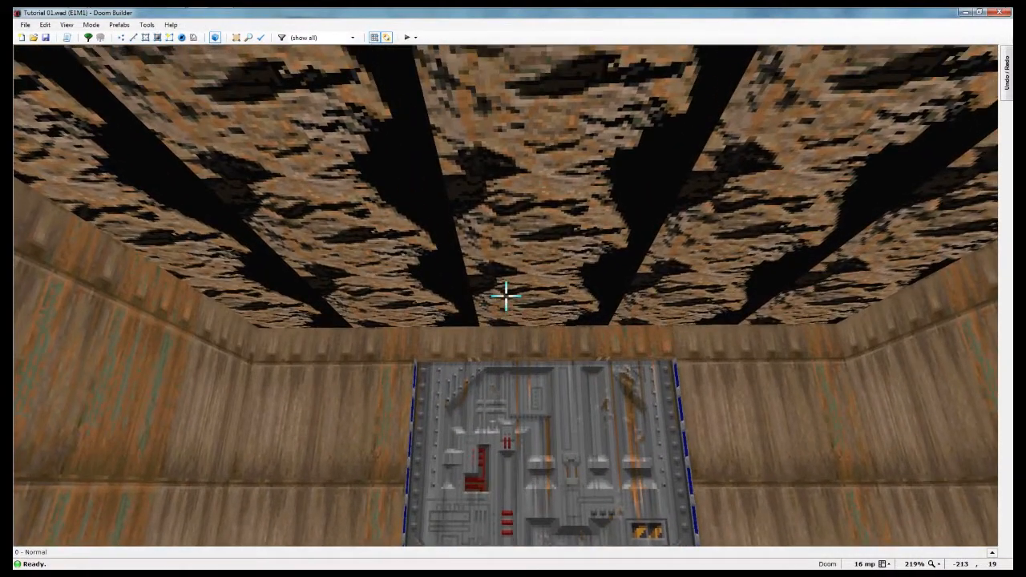
scroll(505, 295, down, 1)
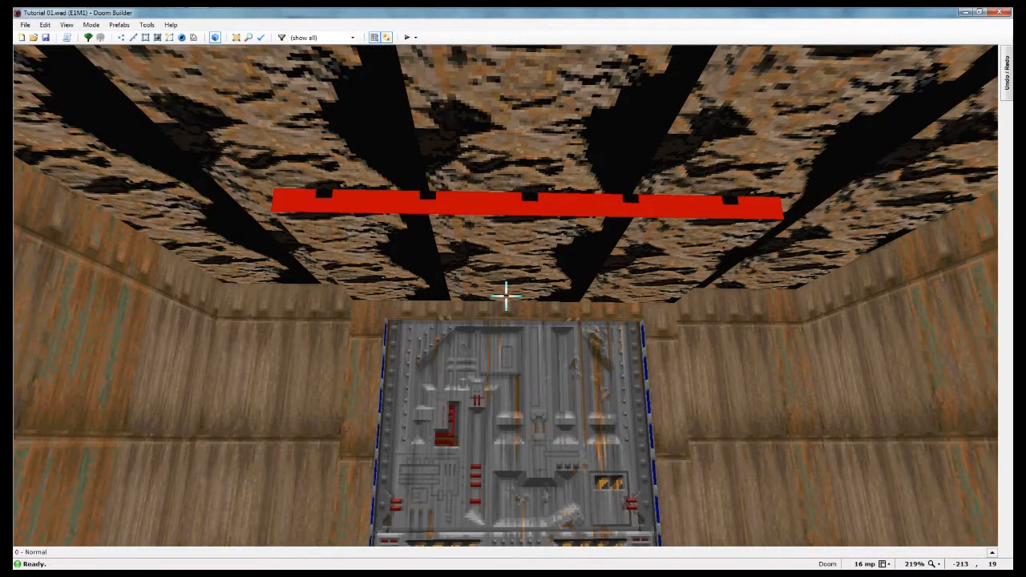
scroll(505, 295, up, 2)
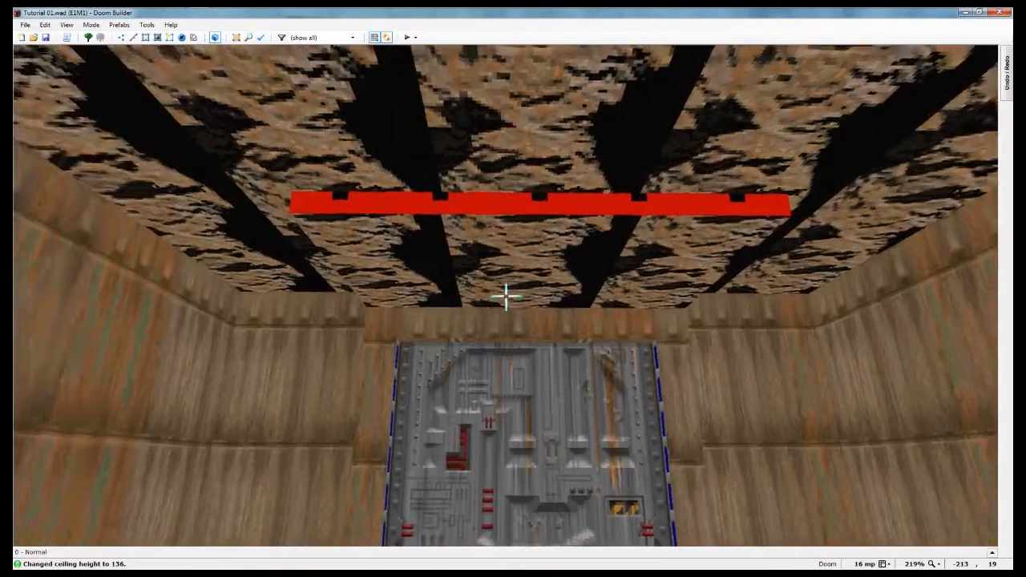
scroll(506, 295, down, 2)
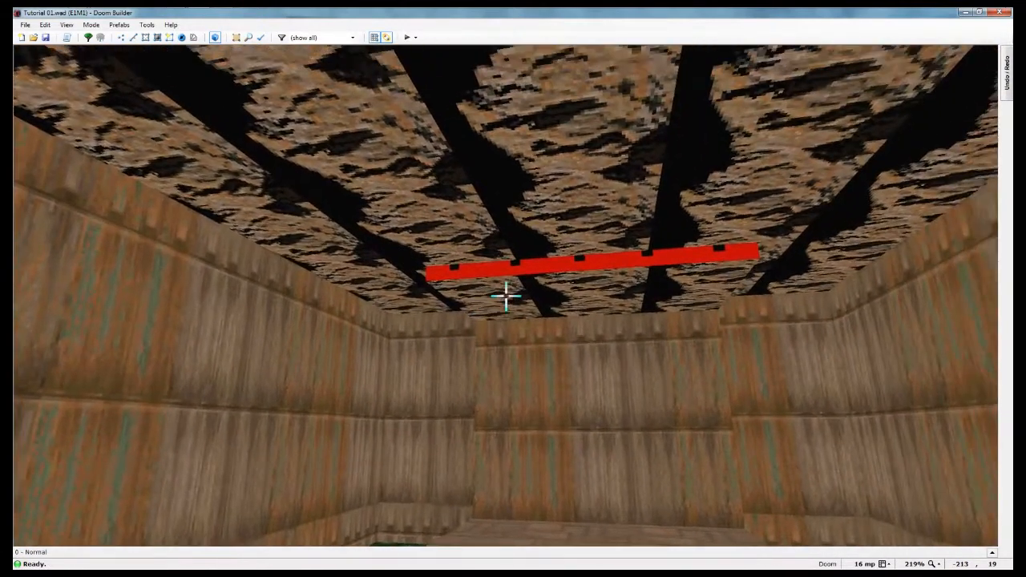
scroll(505, 295, down, 1)
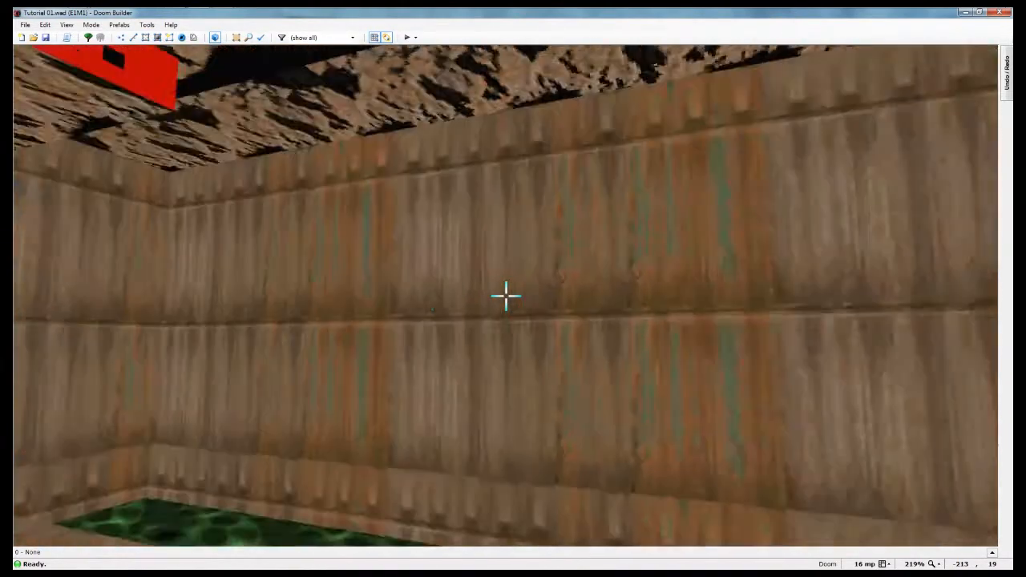
key(s)
key(a)
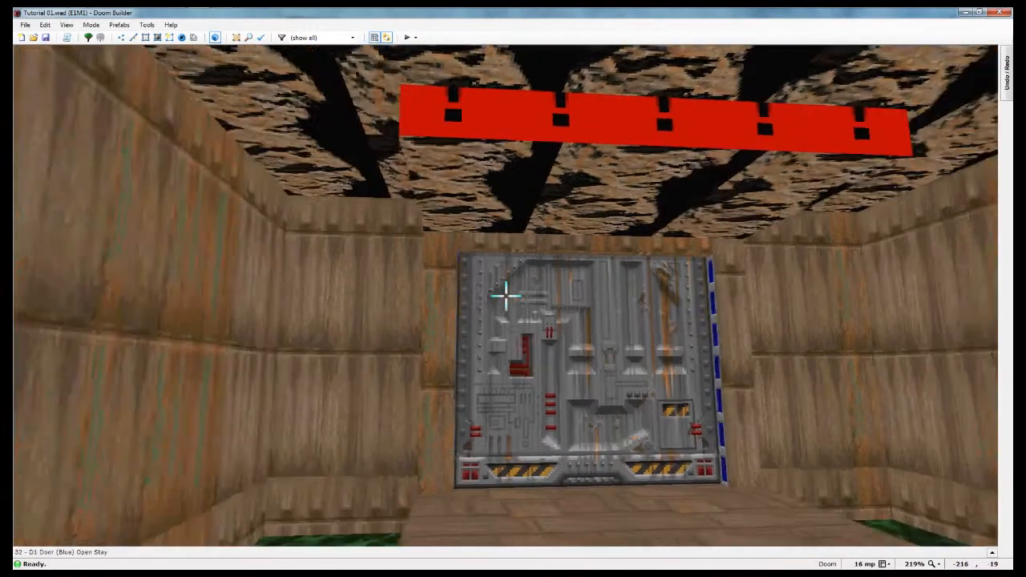
key(d)
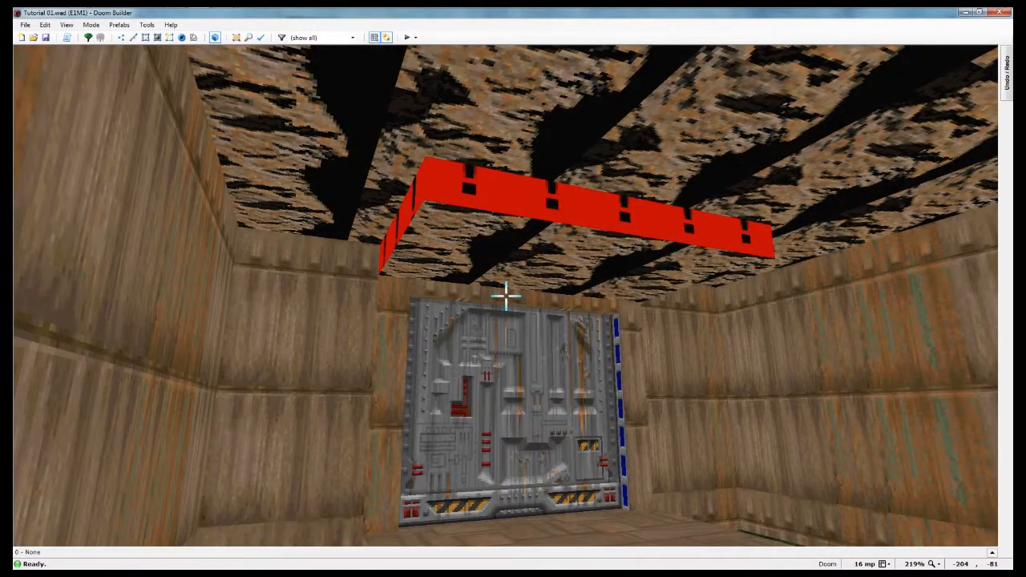
key(q)
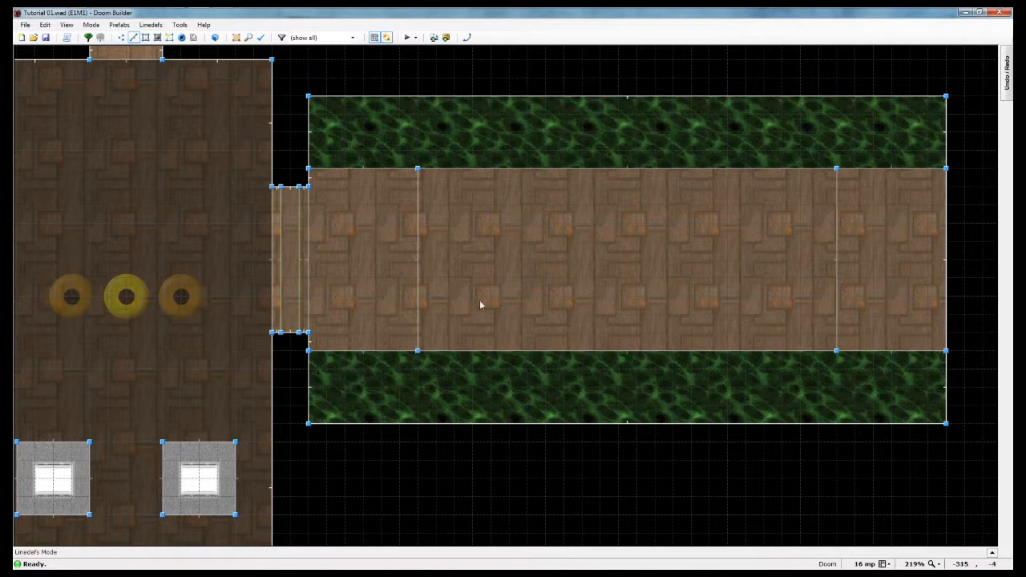
click(378, 175)
click(420, 230)
click(361, 356)
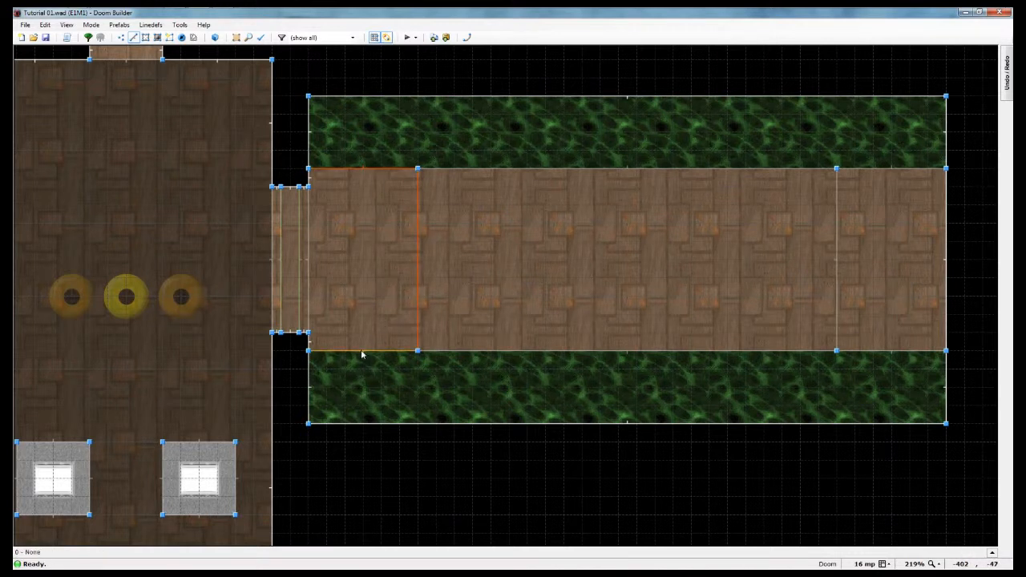
click(878, 350)
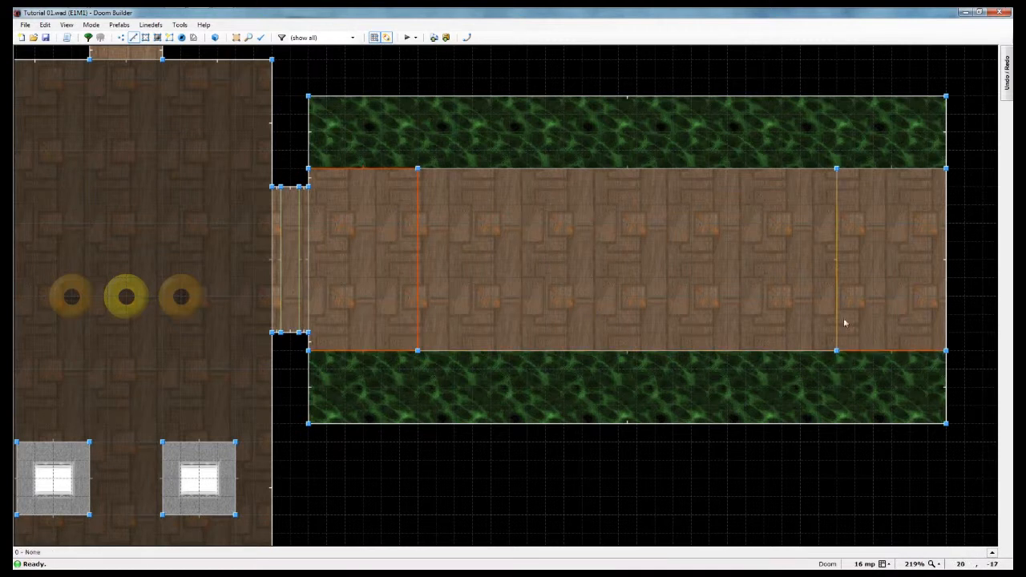
click(837, 268)
click(873, 175)
right_click(873, 175)
click(441, 193)
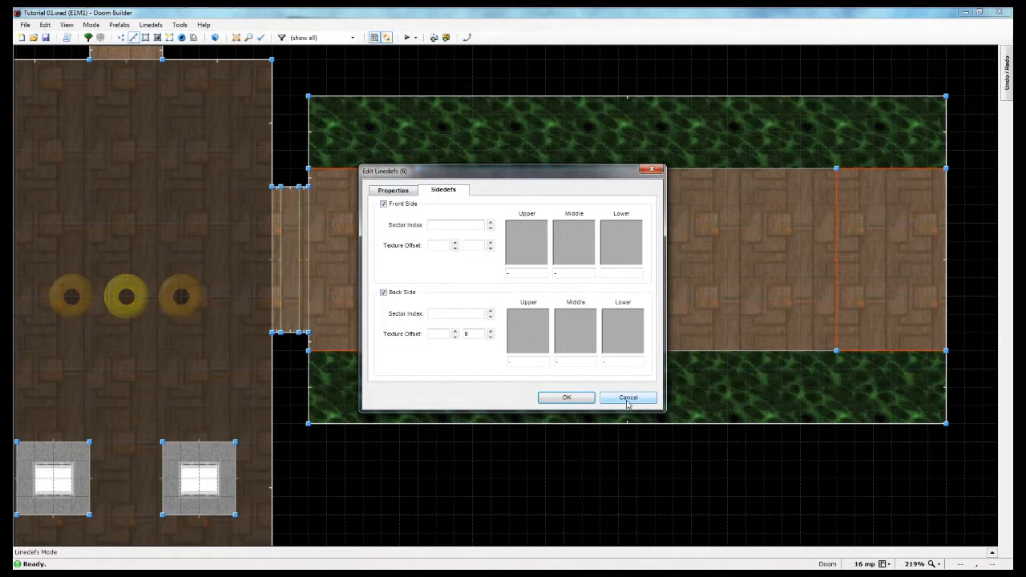
click(627, 399)
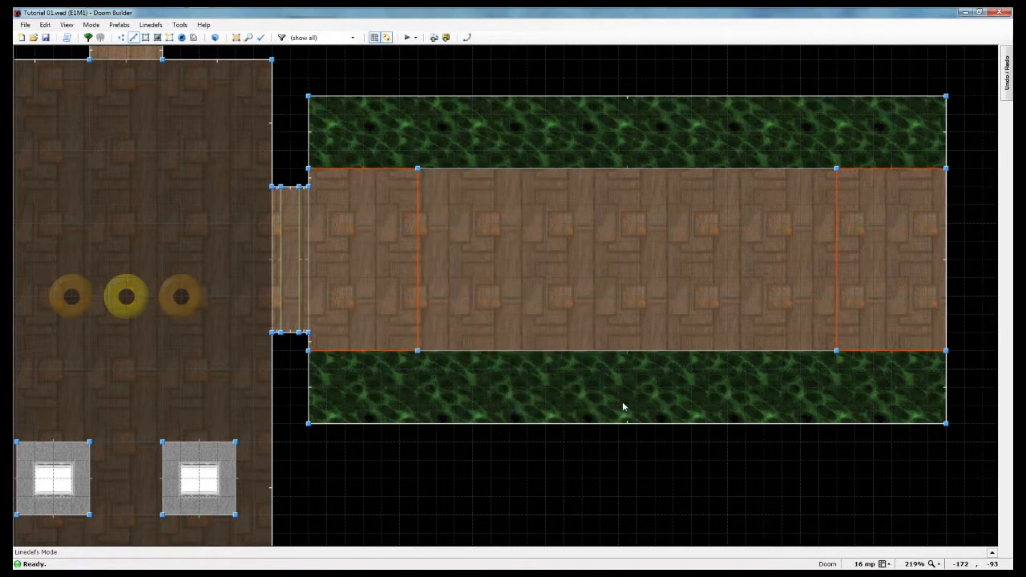
Examine the properties and side textures of the north edge line of the walkway's west end section.
right_click(340, 171)
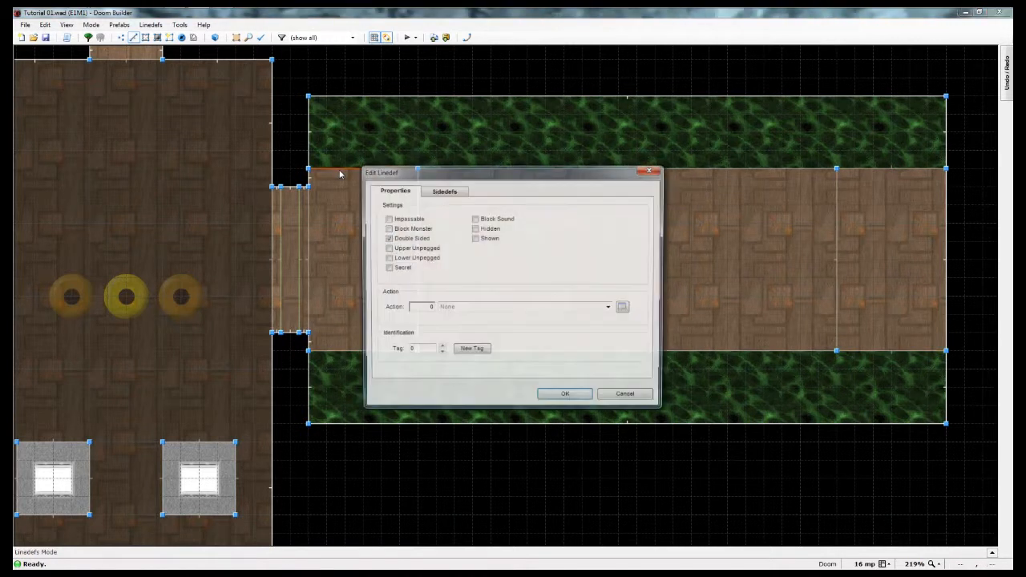
click(564, 393)
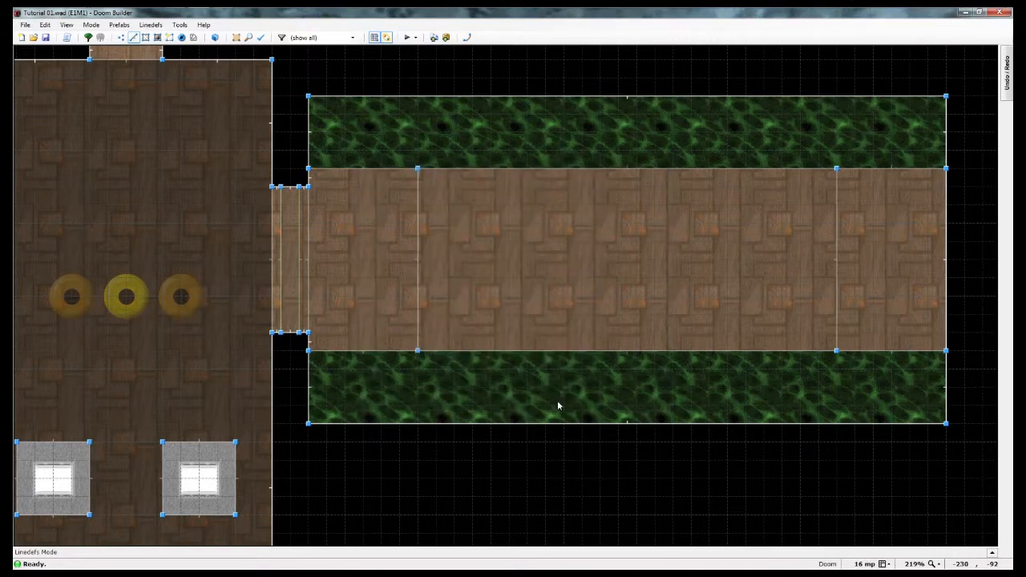
right_click(347, 168)
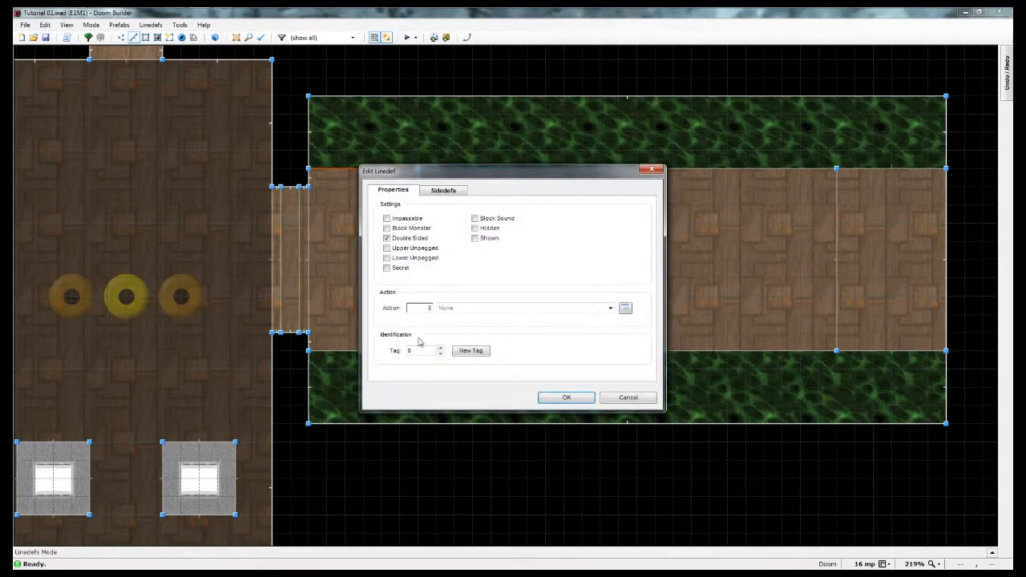
click(440, 191)
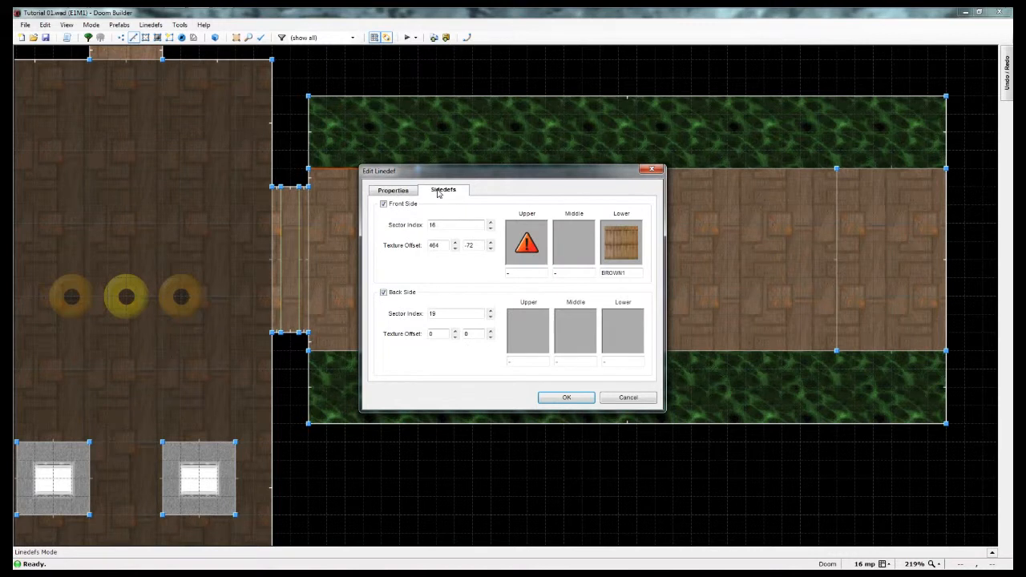
click(621, 397)
Select the six inner boundary lines of both walkway end sections and set their front upper texture to STARTAN1.
click(381, 170)
click(416, 226)
click(382, 360)
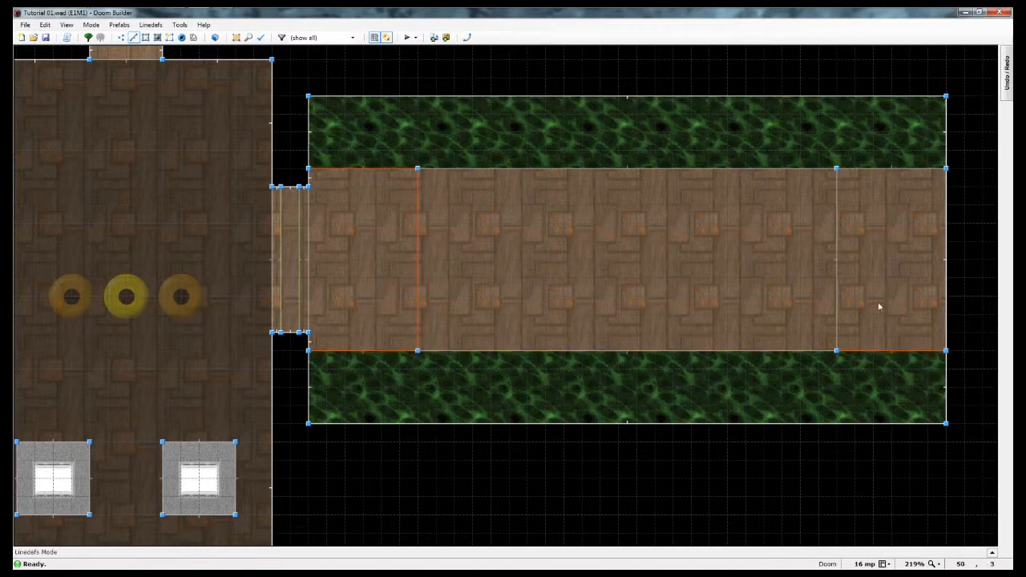
click(889, 172)
right_click(844, 255)
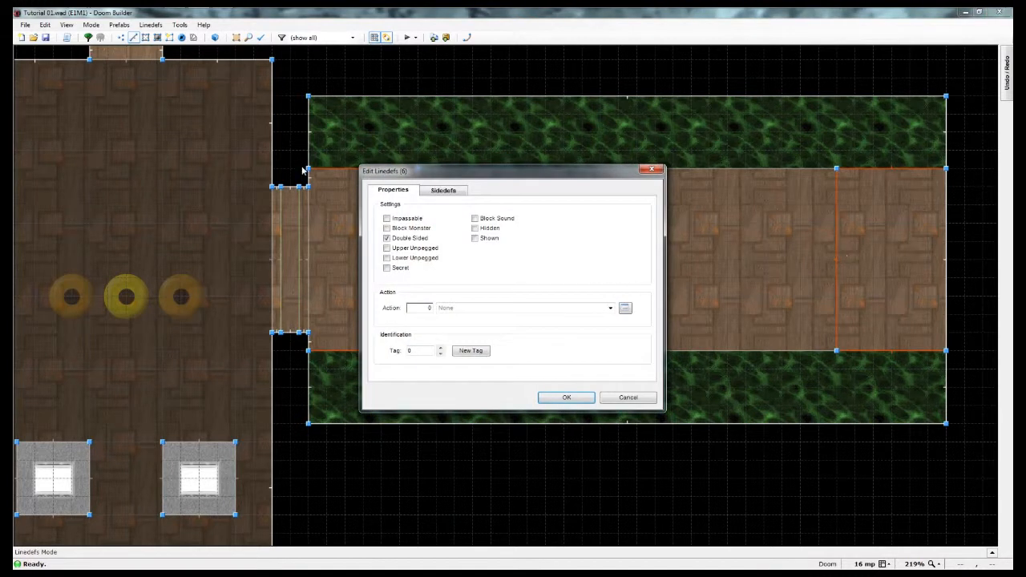
click(446, 193)
click(542, 251)
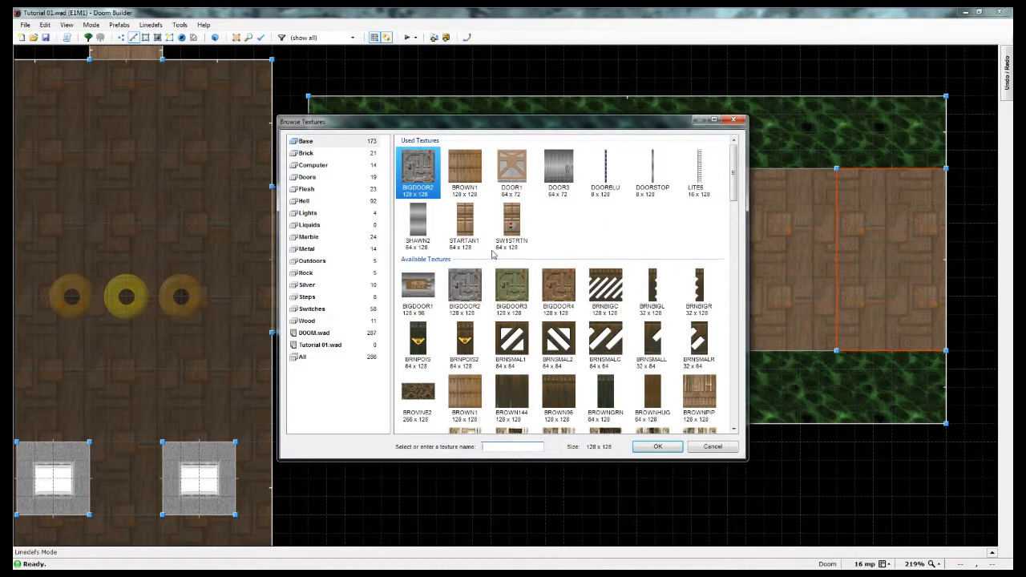
click(472, 221)
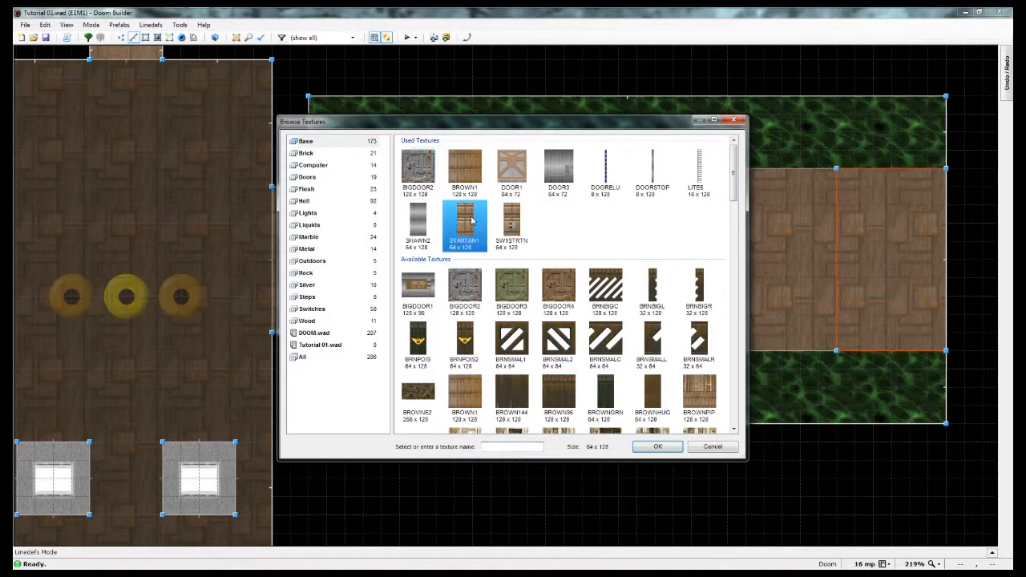
click(662, 448)
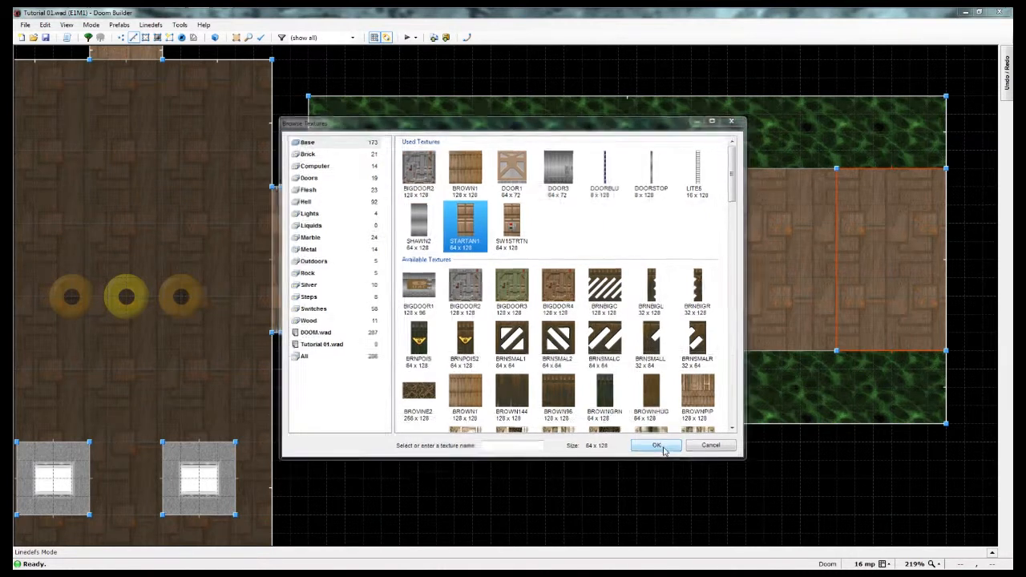
click(571, 397)
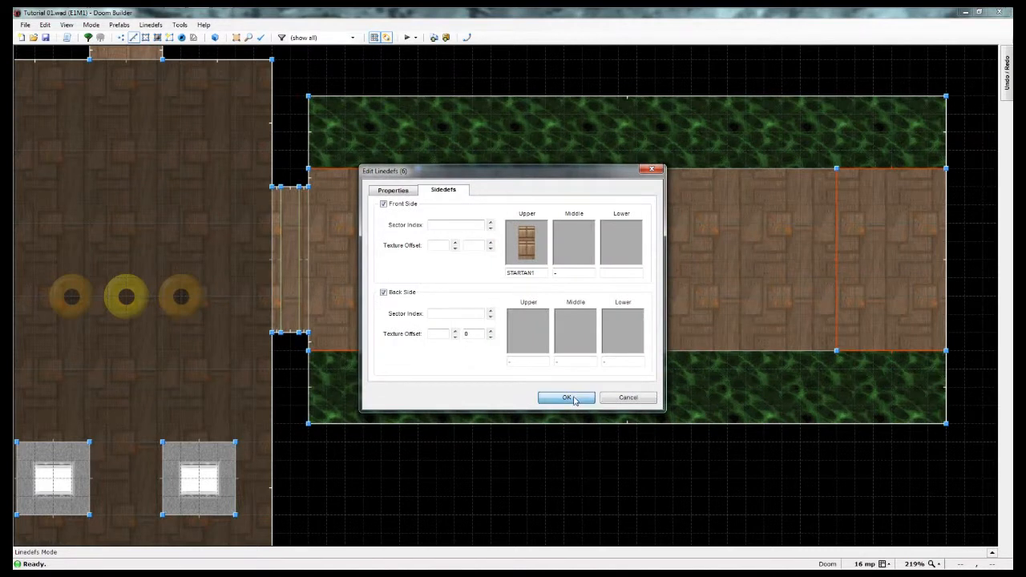
In the 3D view, set the back upper texture of the west overhang's untextured front line to STARTAN1.
key(w)
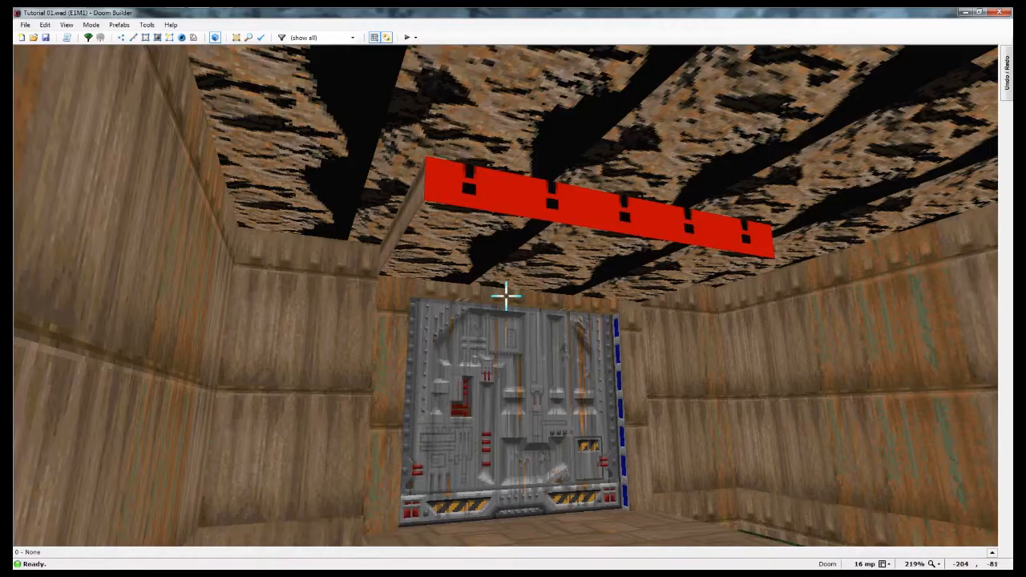
key(e)
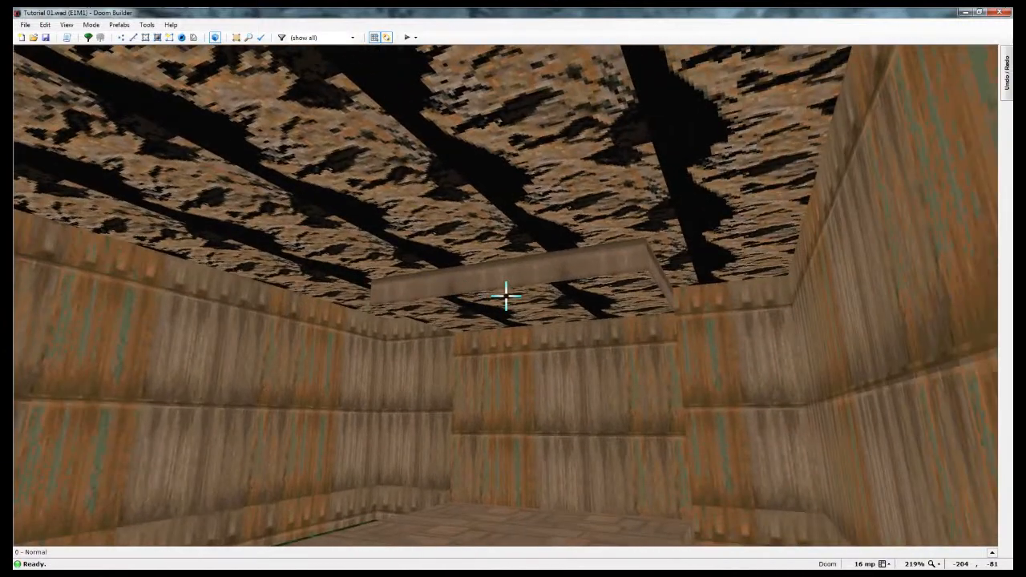
key(e)
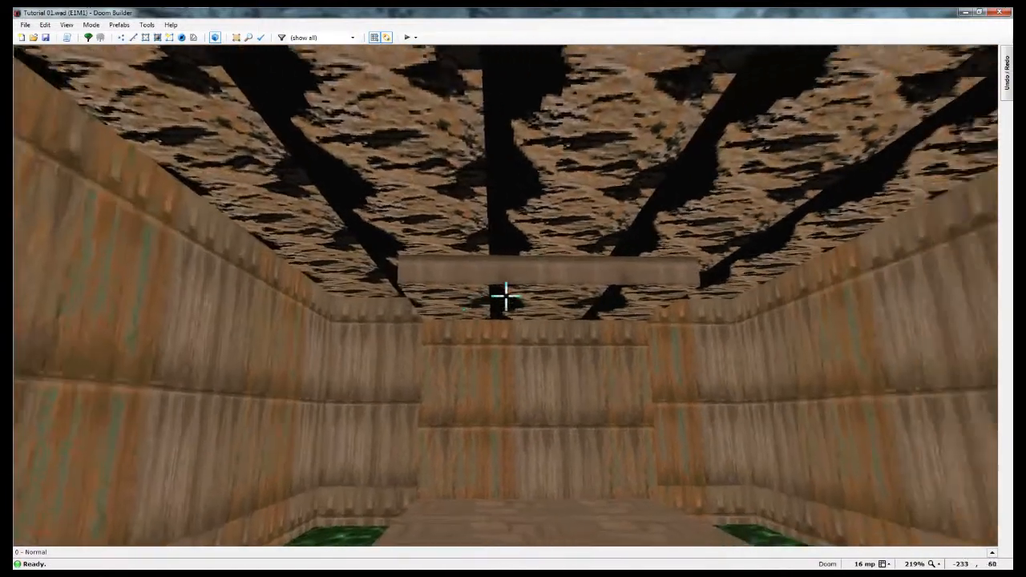
key(f)
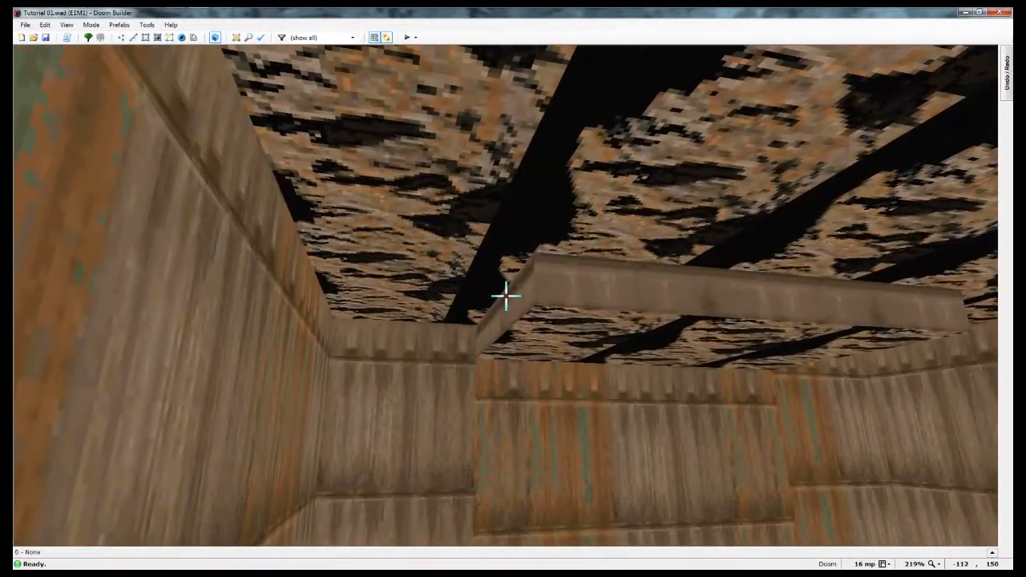
key(e)
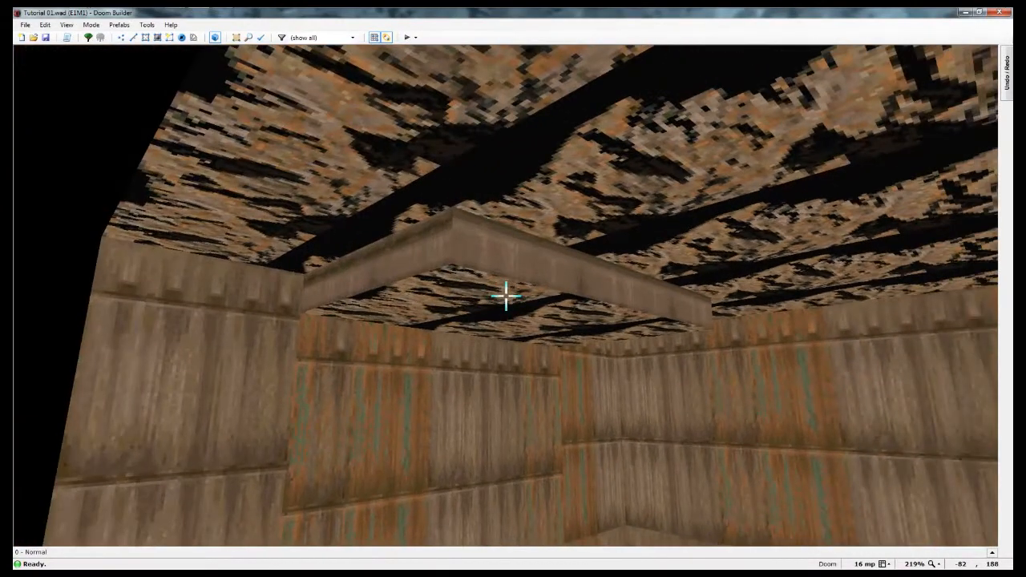
key(e)
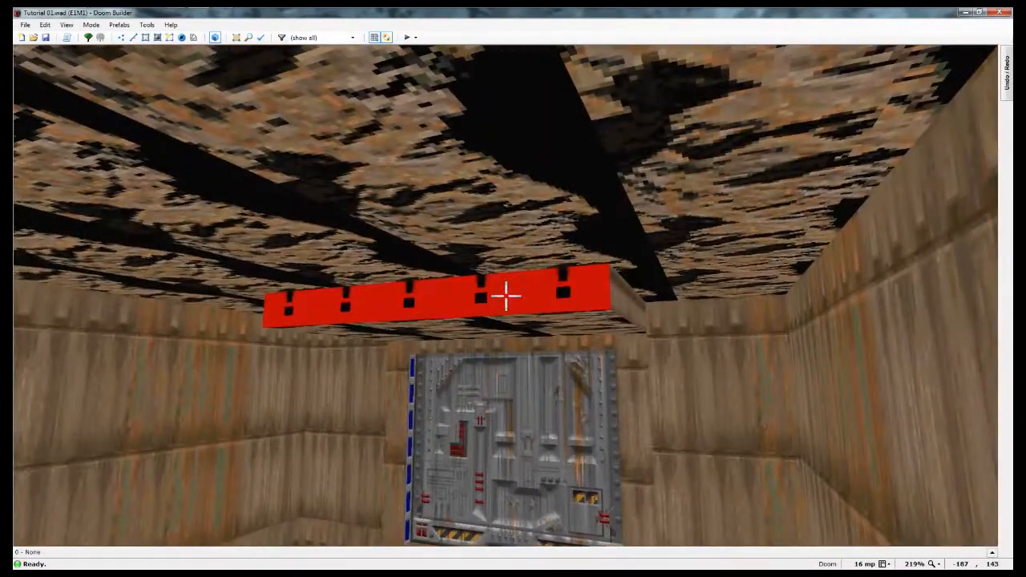
right_click(506, 297)
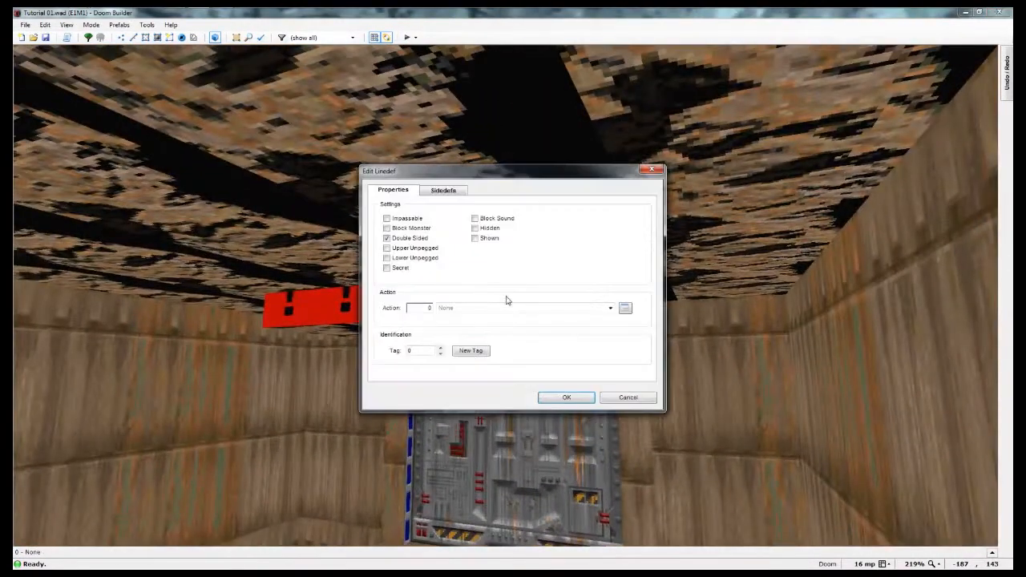
click(444, 190)
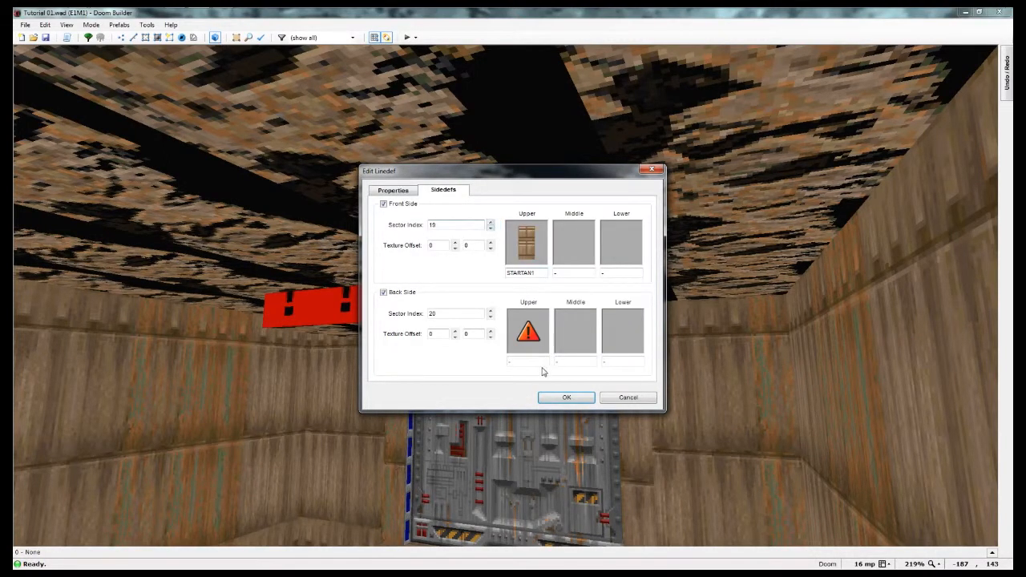
click(529, 347)
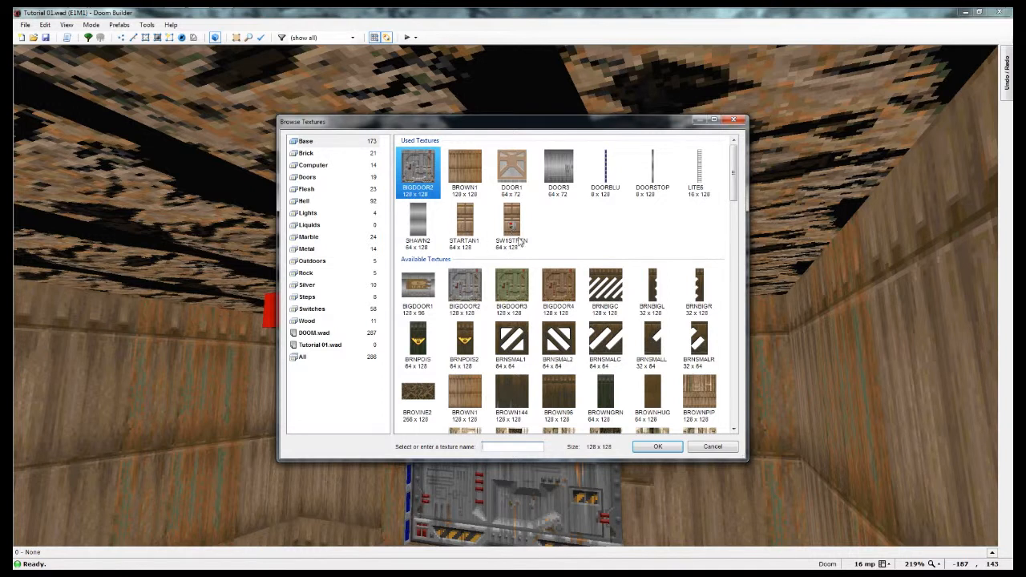
click(654, 447)
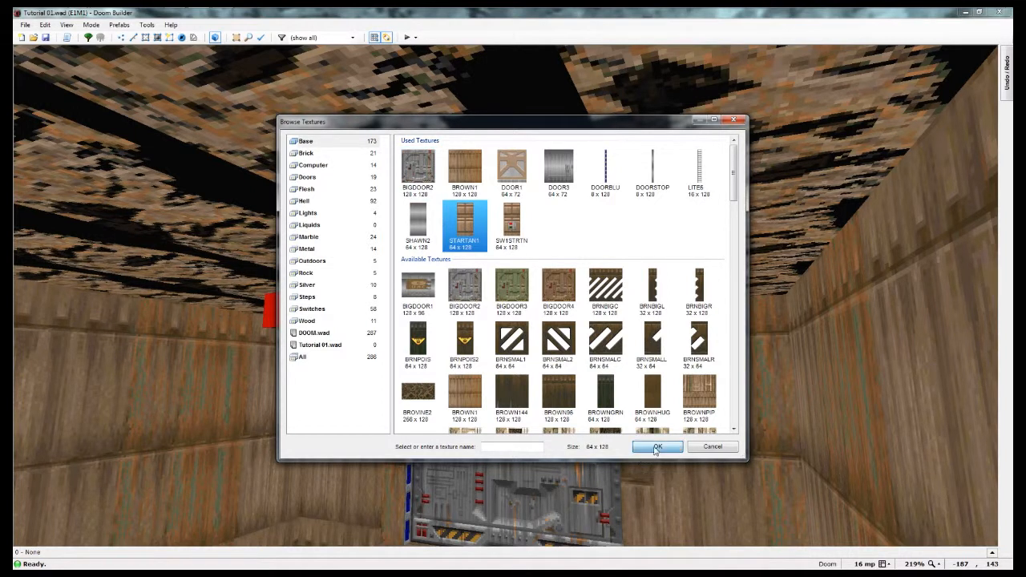
click(567, 398)
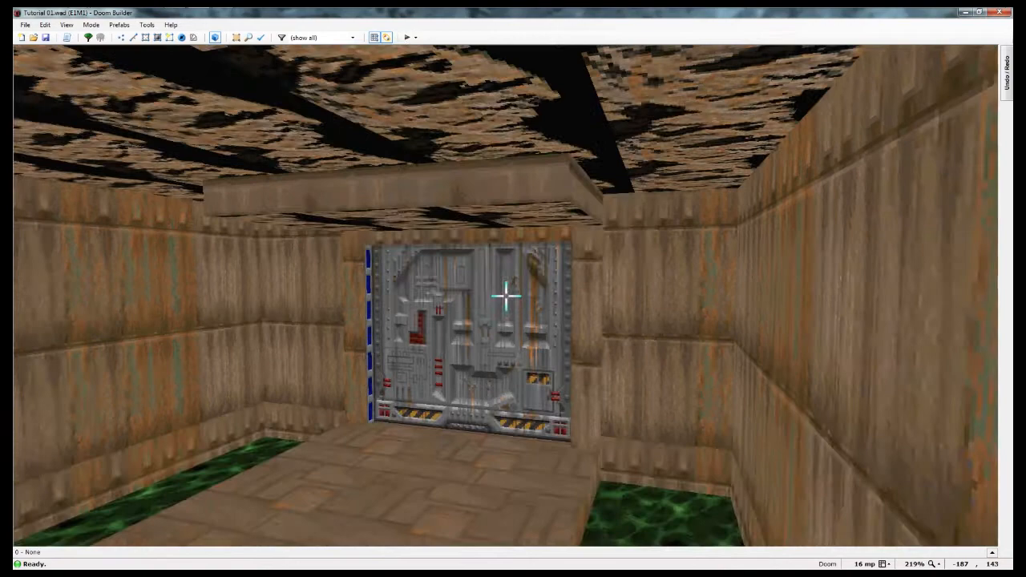
Shift the texture of the narrow wall north of the blue door to offsets 0, 16 and the strip above the door to -2, 32.
key(w)
key(w)
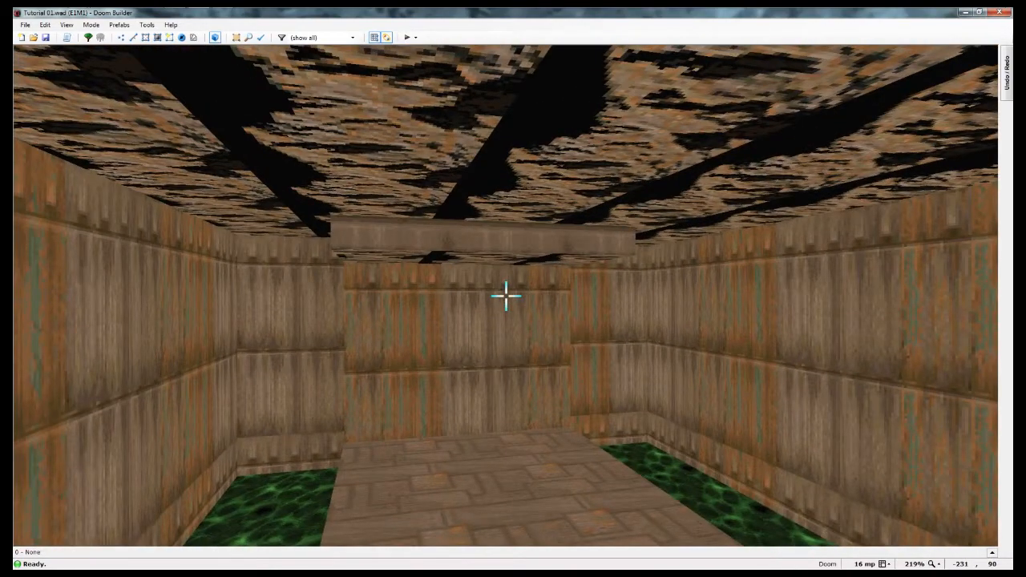
key(w)
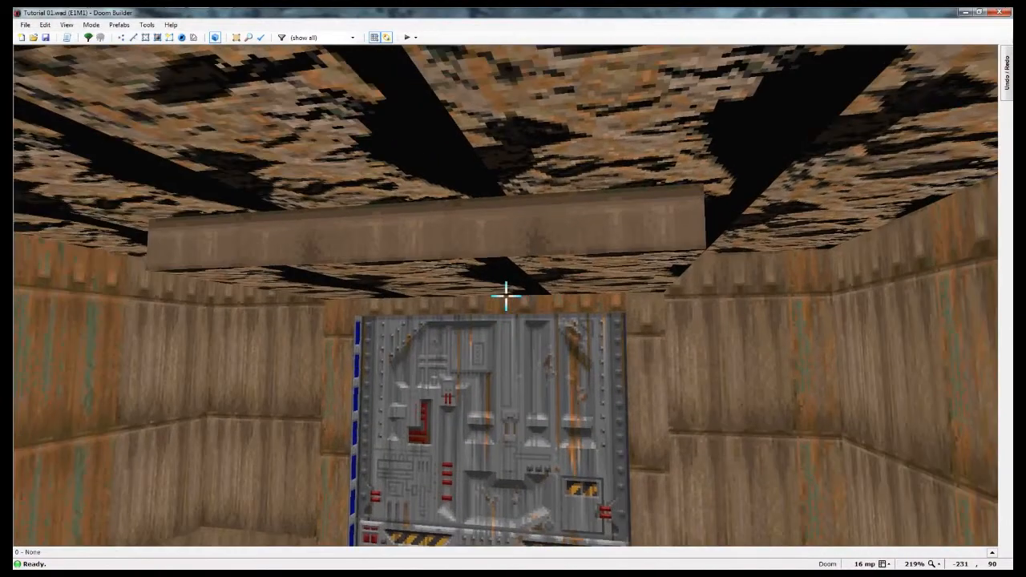
key(s)
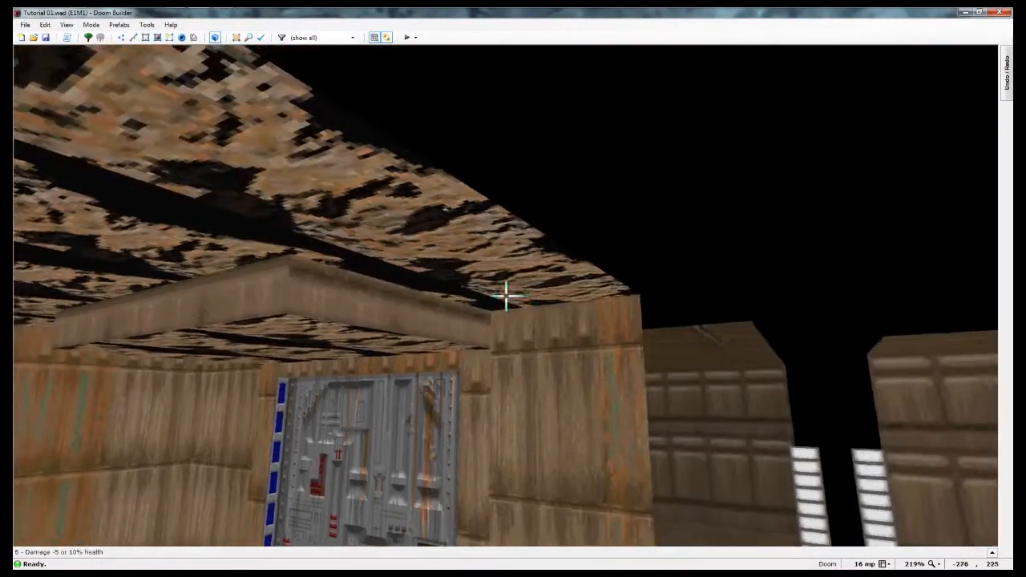
key(w)
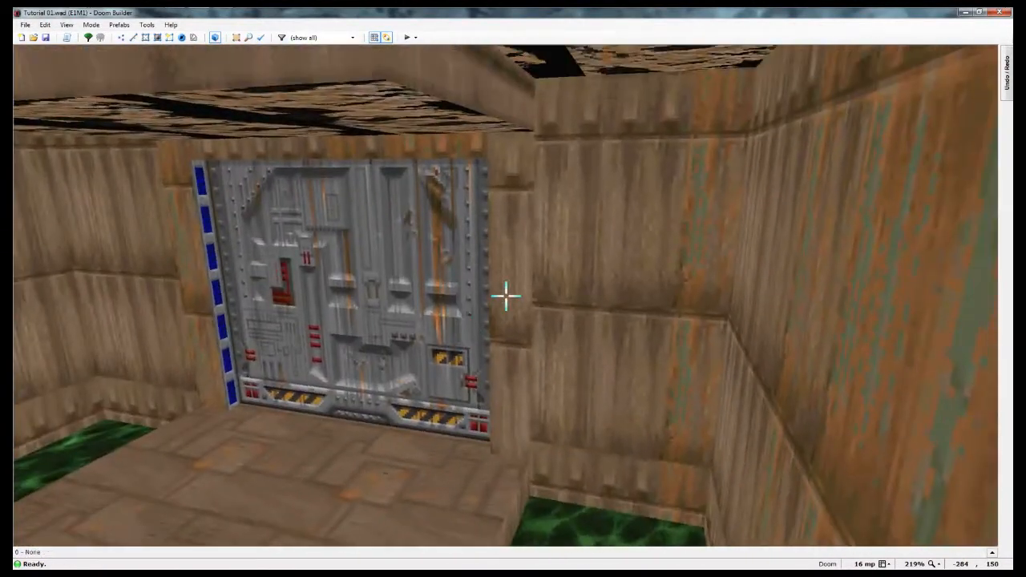
key(a)
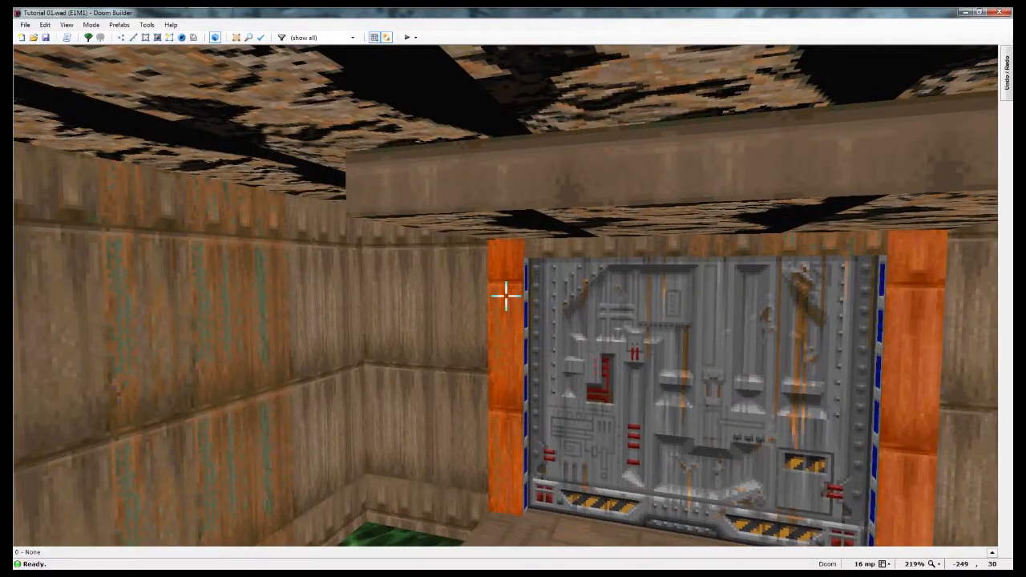
key(d)
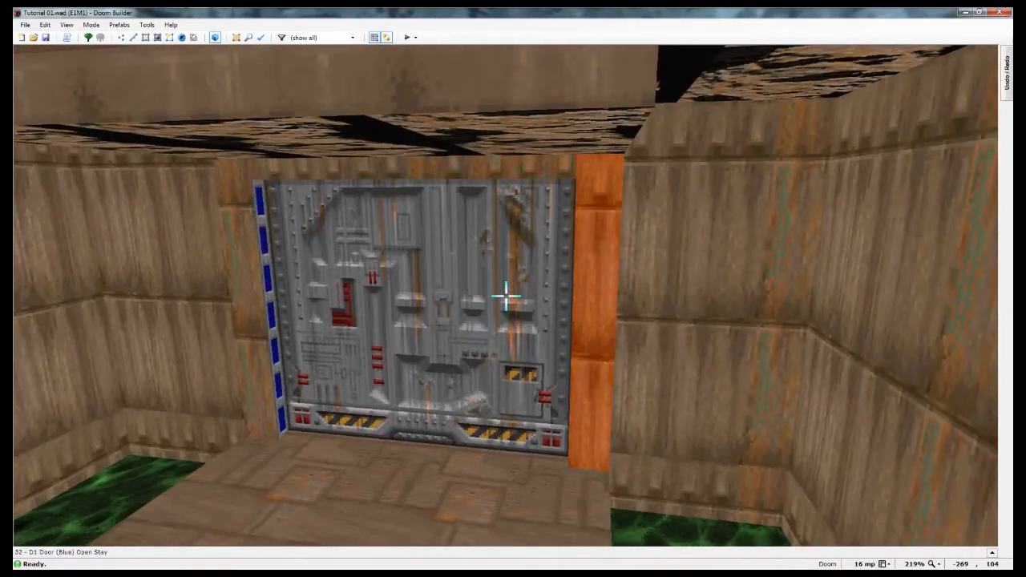
key(s)
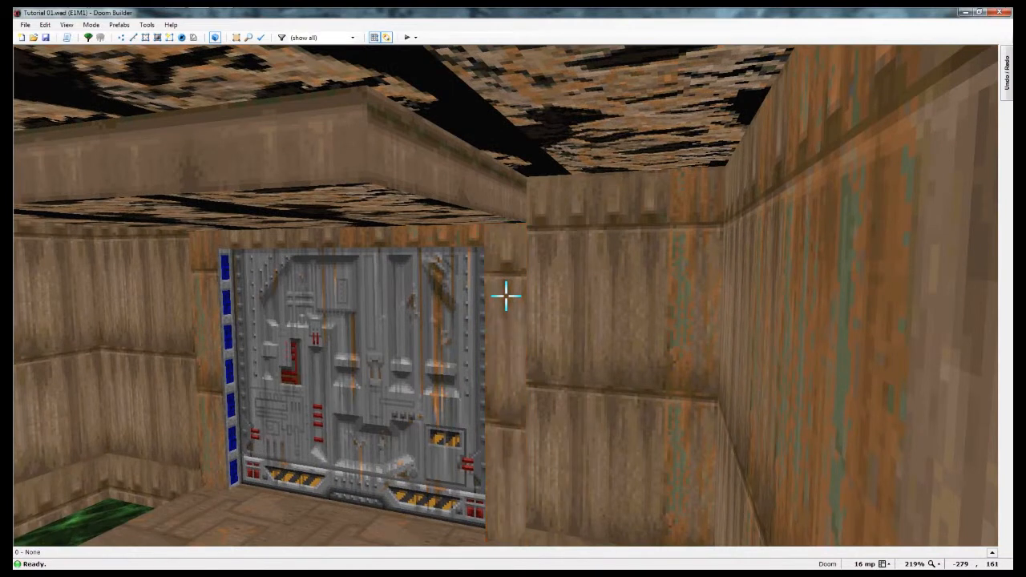
key(Up)
key(Up)
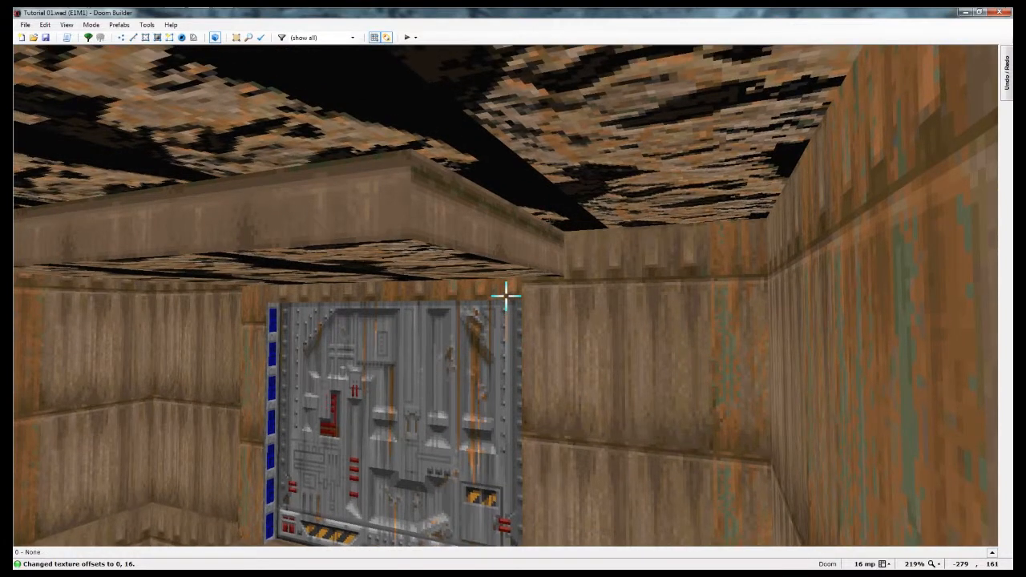
drag(506, 296, 506, 295)
key(Up)
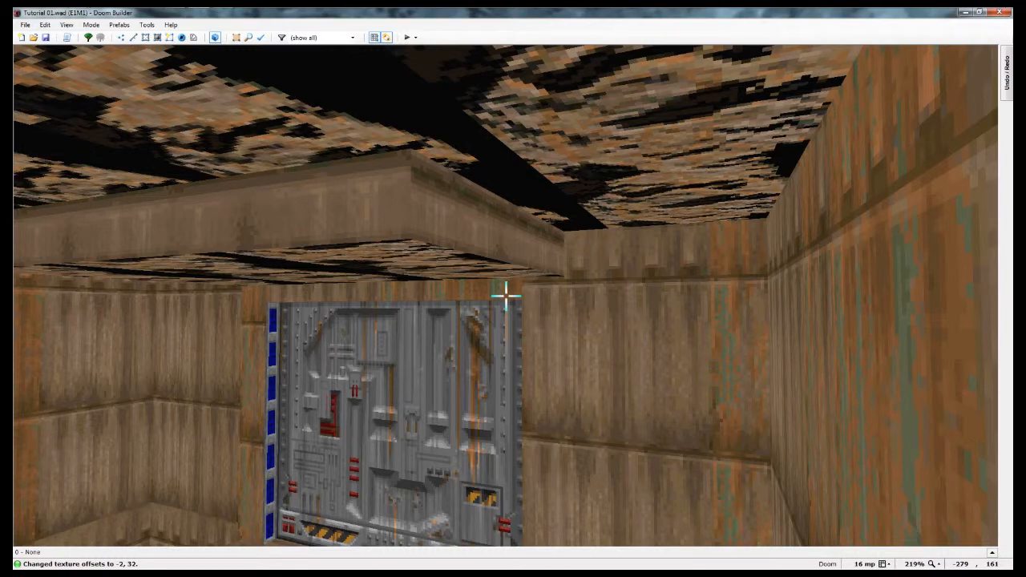
Shift the narrow wall texture south of the blue door to vertical offset 16 and adjust its horizontal offset to match the adjoining wall.
key(w)
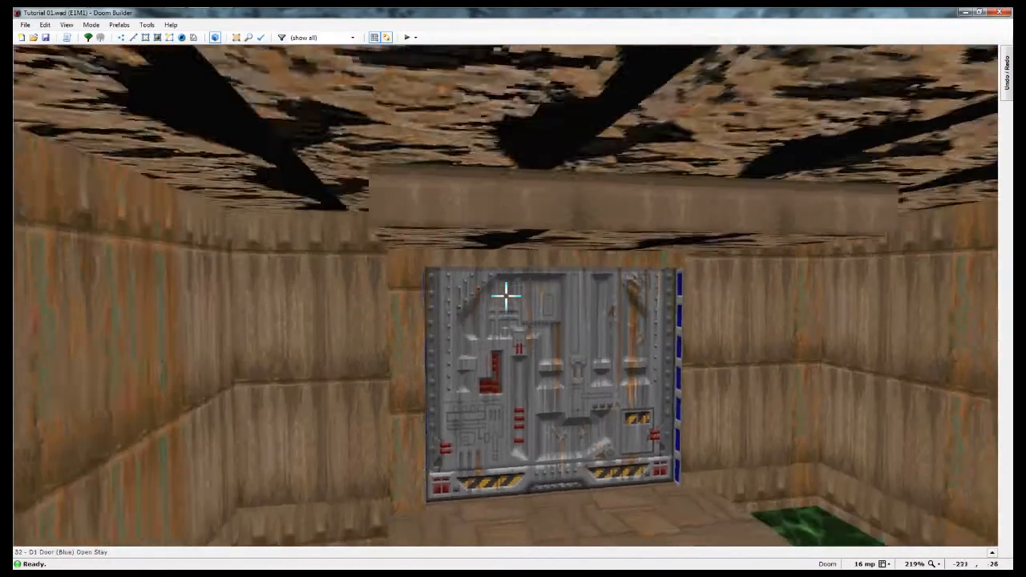
key(a)
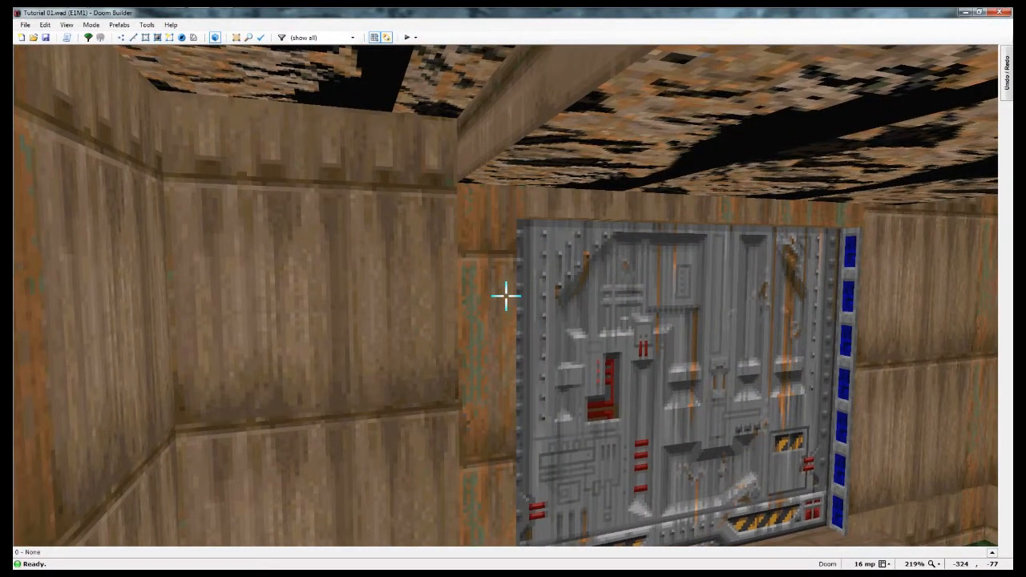
key(Up)
key(Up)
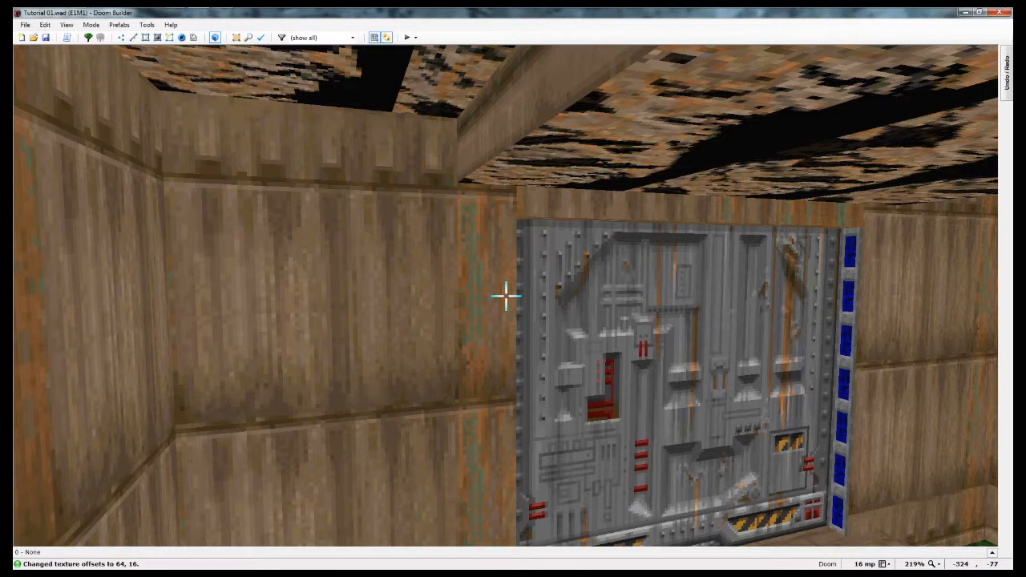
key(Left)
key(Left)
key(Left)
key(Left)
key(Left)
key(Left)
key(Left)
key(Left)
key(Left)
key(Left)
key(Left)
key(Left)
key(Left)
key(Left)
key(Left)
key(Left)
key(Left)
key(Left)
key(Left)
key(Left)
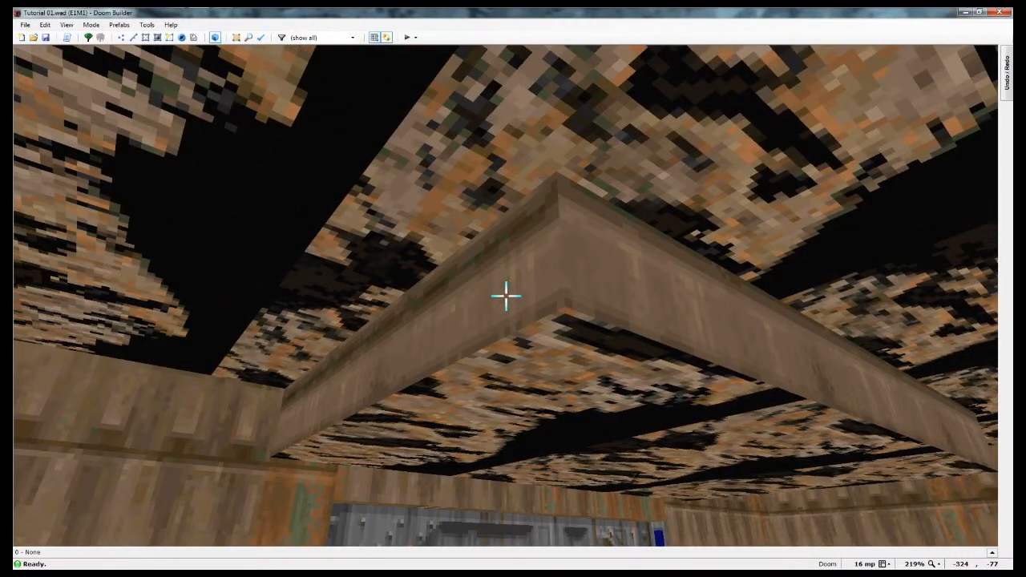
Shift the upper textures on the west overhang's faces vertically, using offsets 0, -2, to show the dark trim along their upper edge.
key(Up)
key(Up)
key(Up)
key(Up)
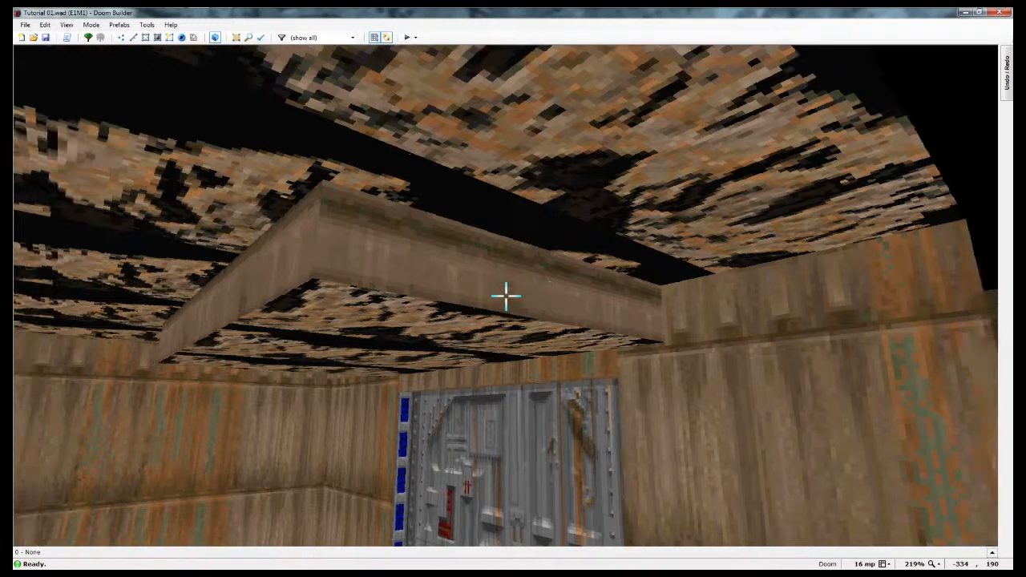
key(Up)
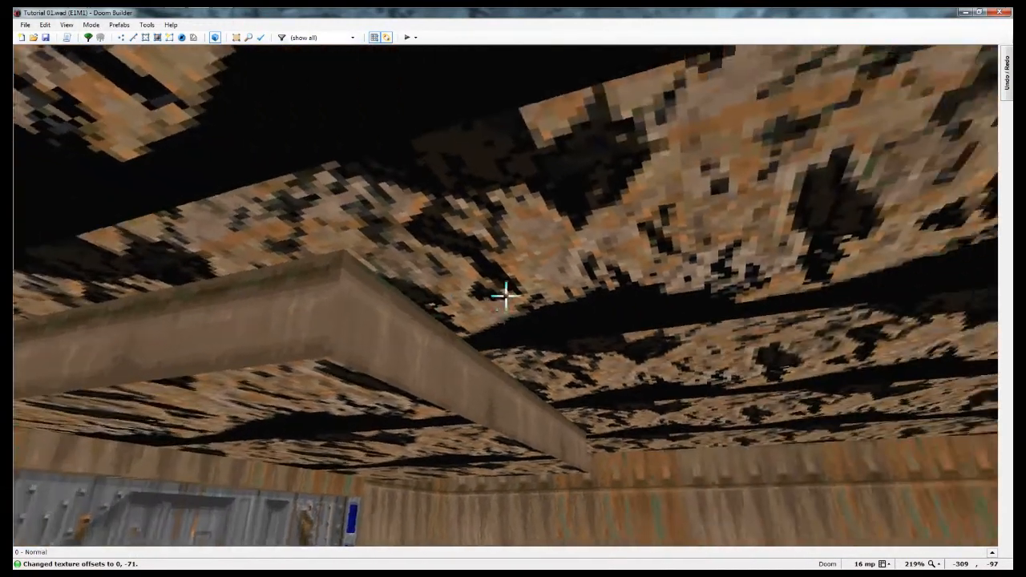
key(Up)
key(Up)
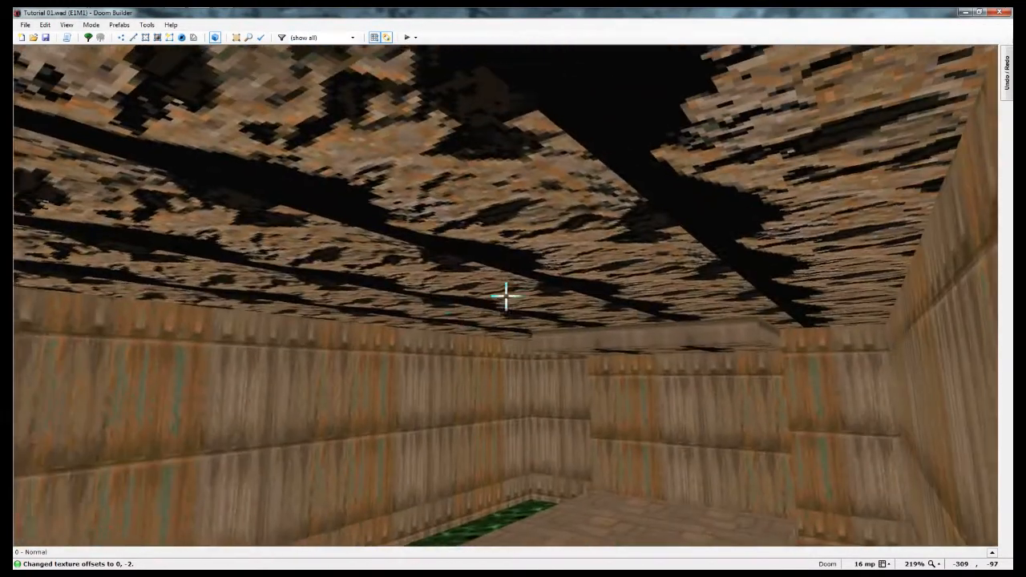
Shift the upper textures on the east overhang's faces vertically to offsets 0, -2 to match the west overhang.
key(e)
key(e)
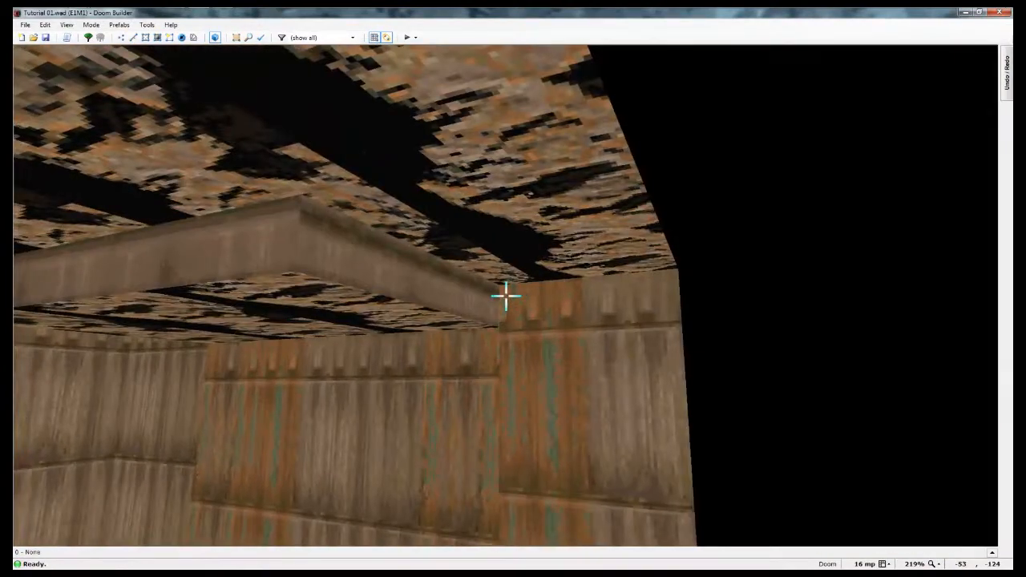
key(s)
key(f)
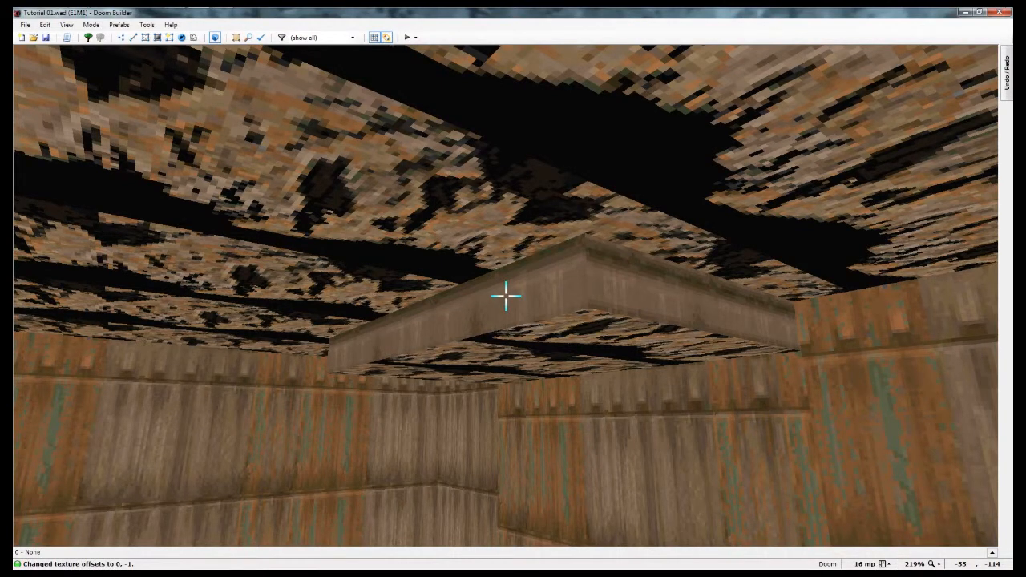
key(e)
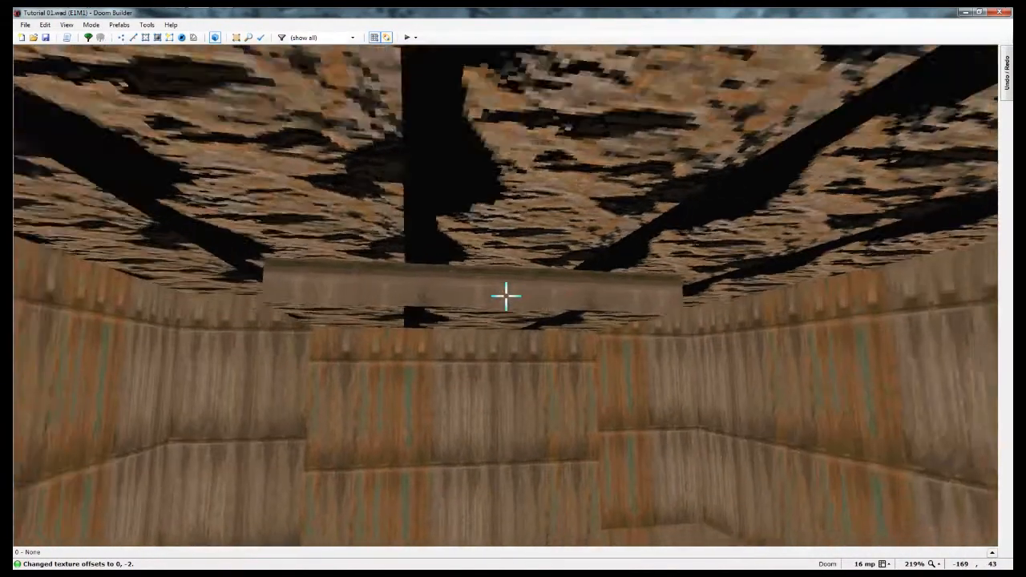
key(e)
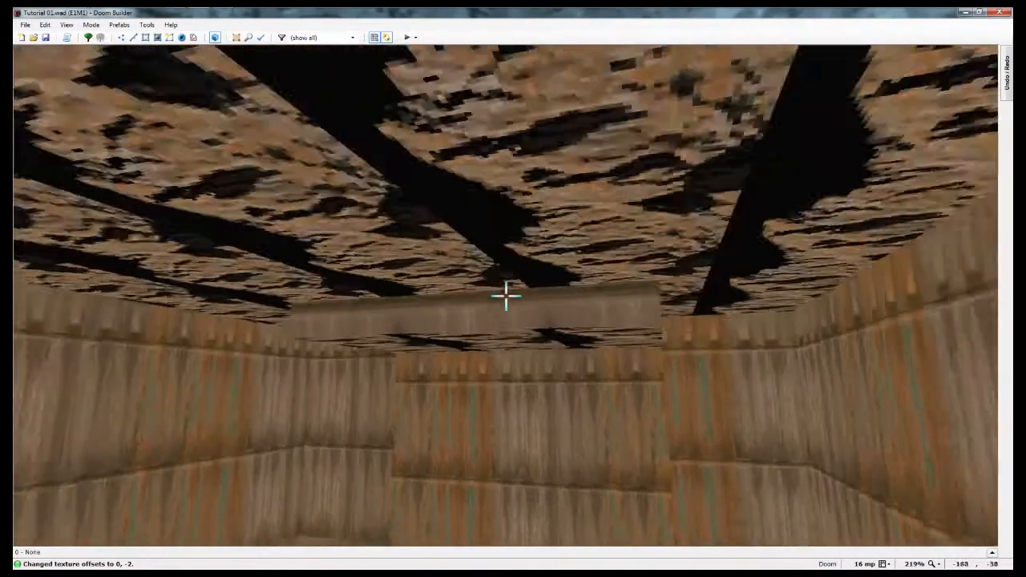
key(e)
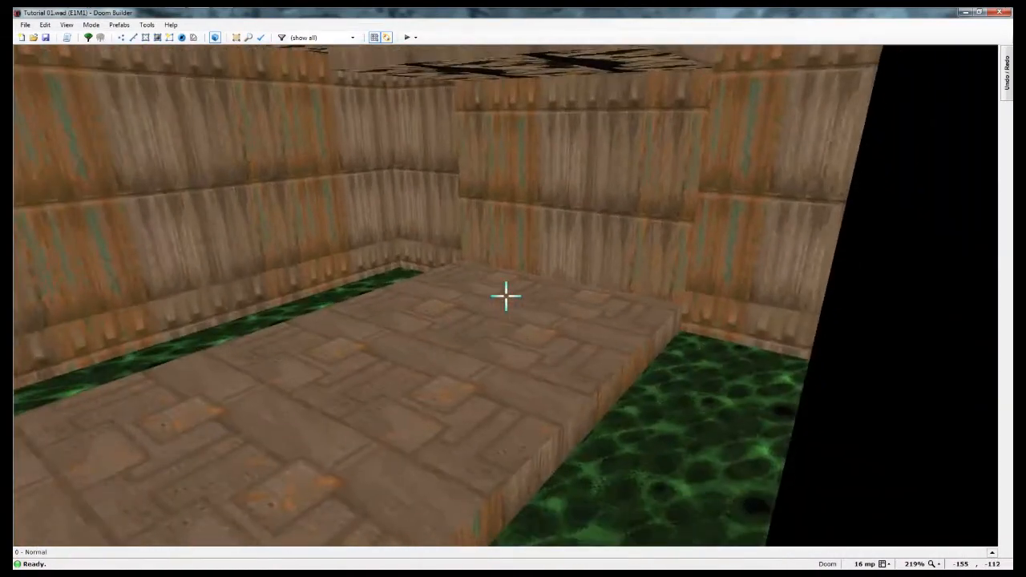
key(w)
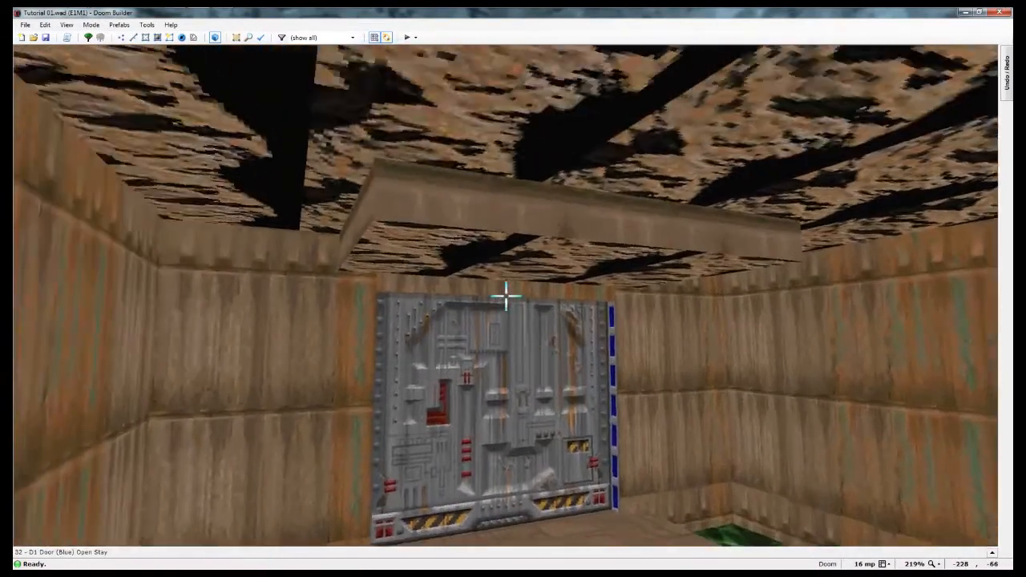
key(w)
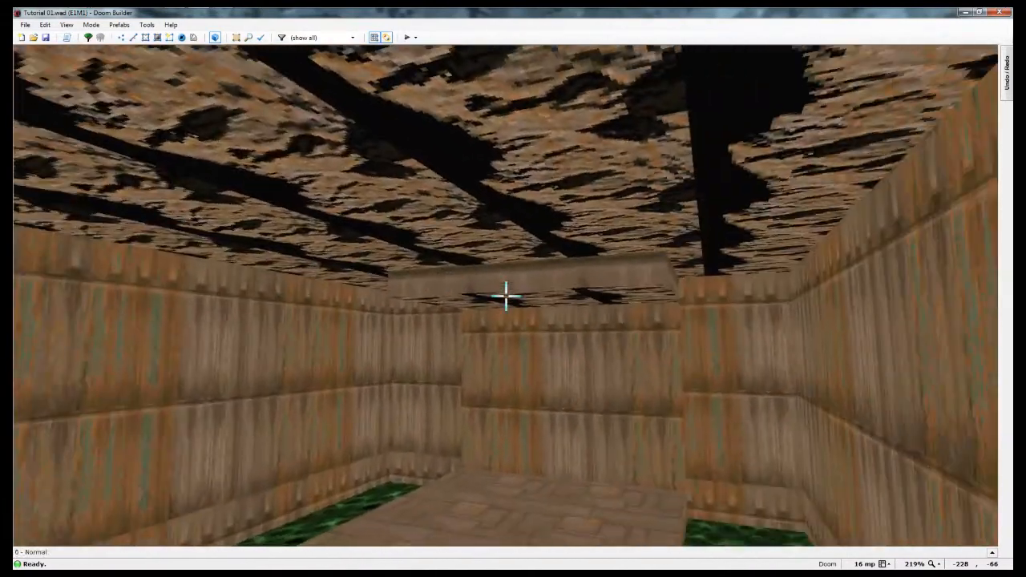
key(w)
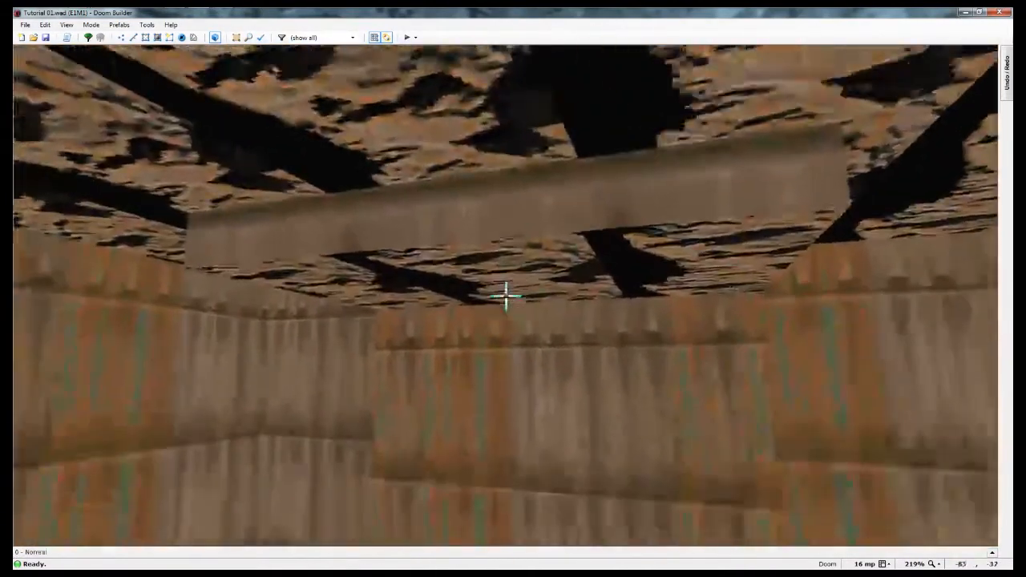
Set the ceiling flat of both overhang sectors to FLOOR0_1.
right_click(506, 296)
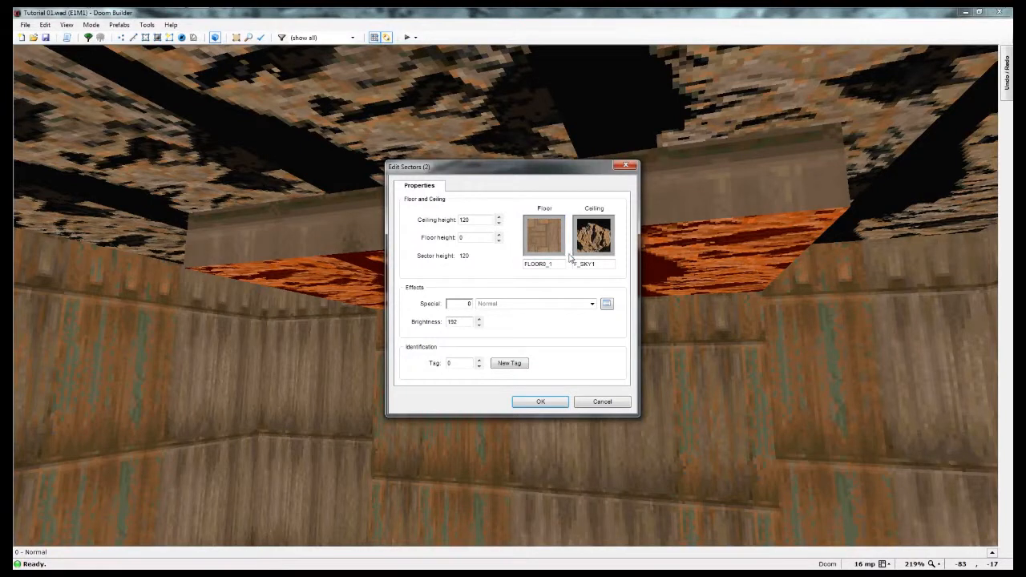
click(599, 242)
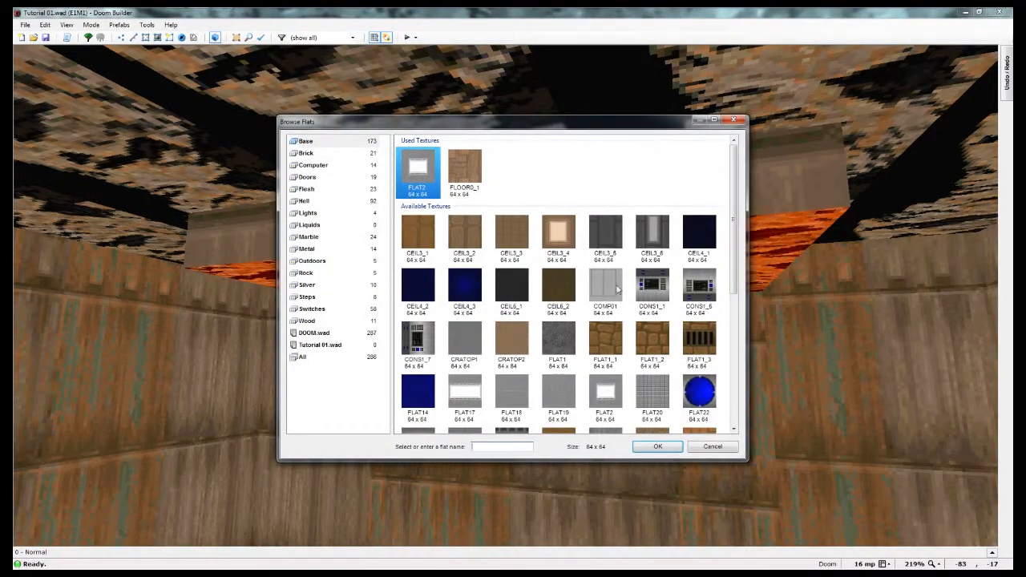
click(469, 181)
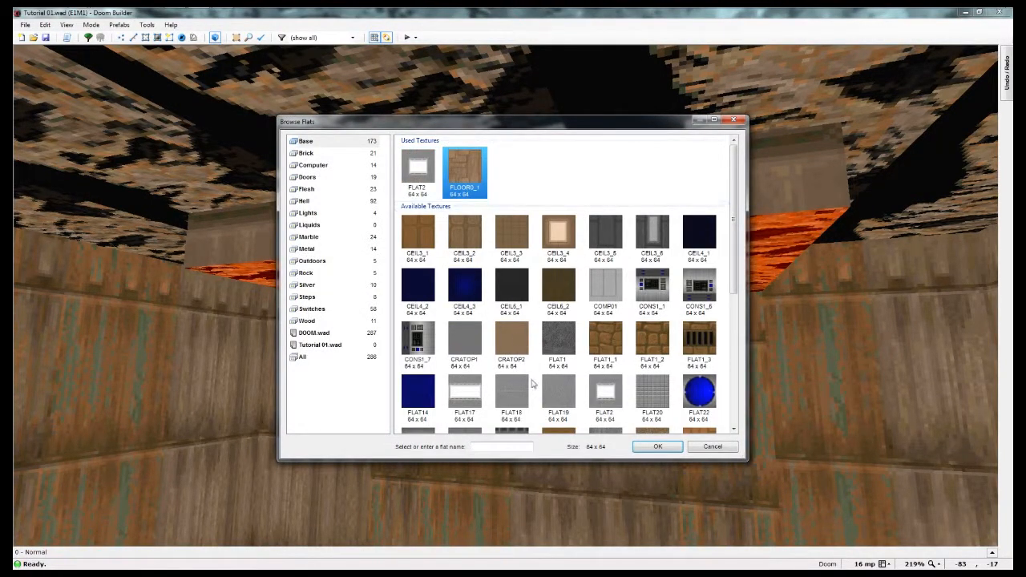
click(656, 447)
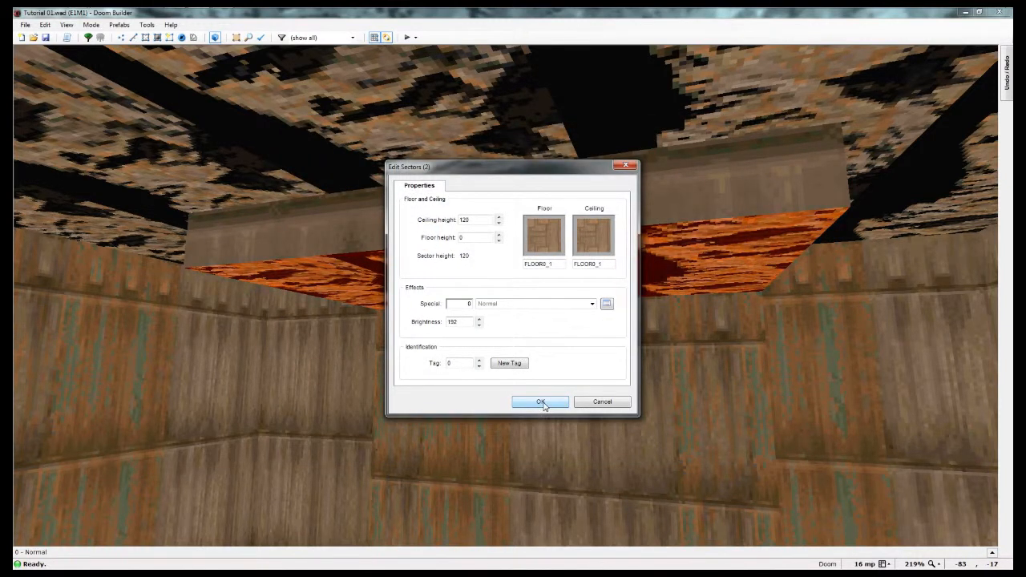
click(587, 240)
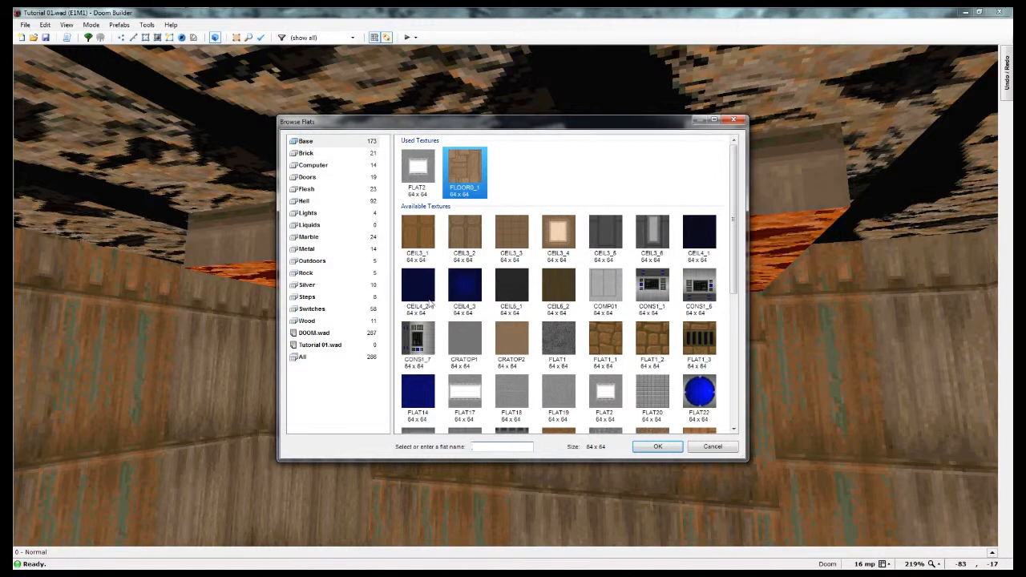
click(647, 451)
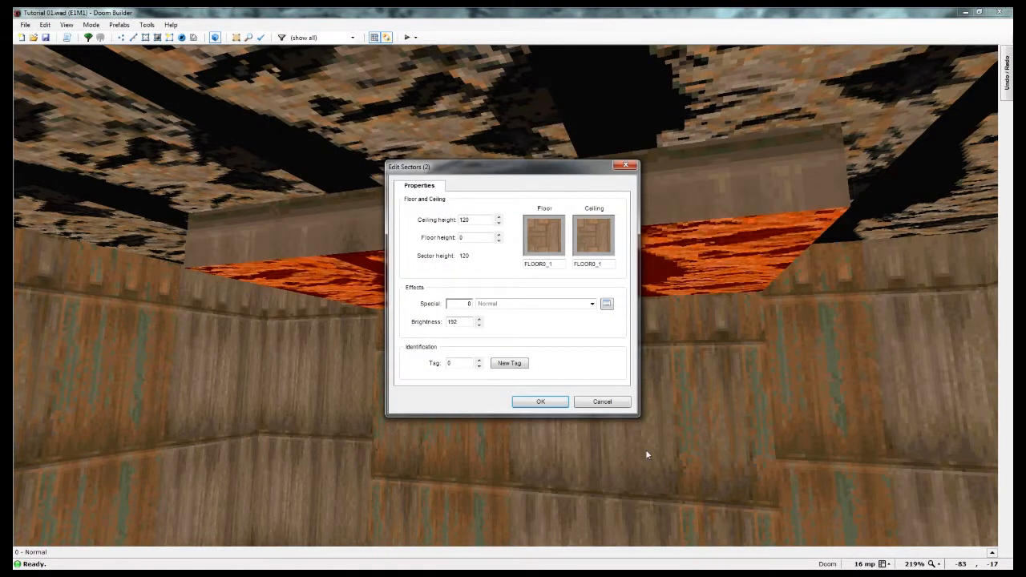
click(538, 401)
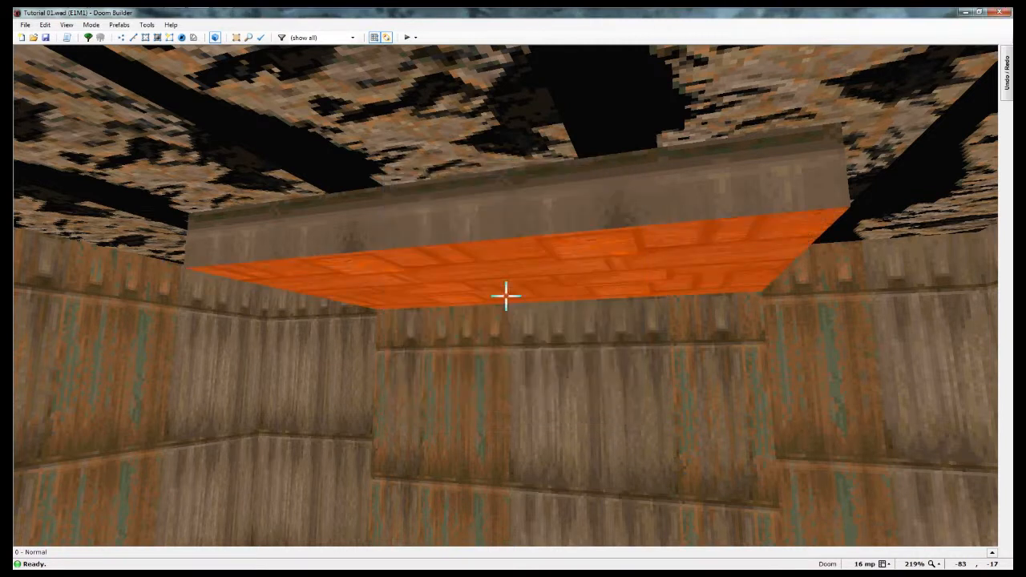
Return to the 2D sector view and check which ceiling flat the large western room uses in its sector properties.
key(w)
right_click(190, 334)
key(Escape)
key(s)
right_click(121, 395)
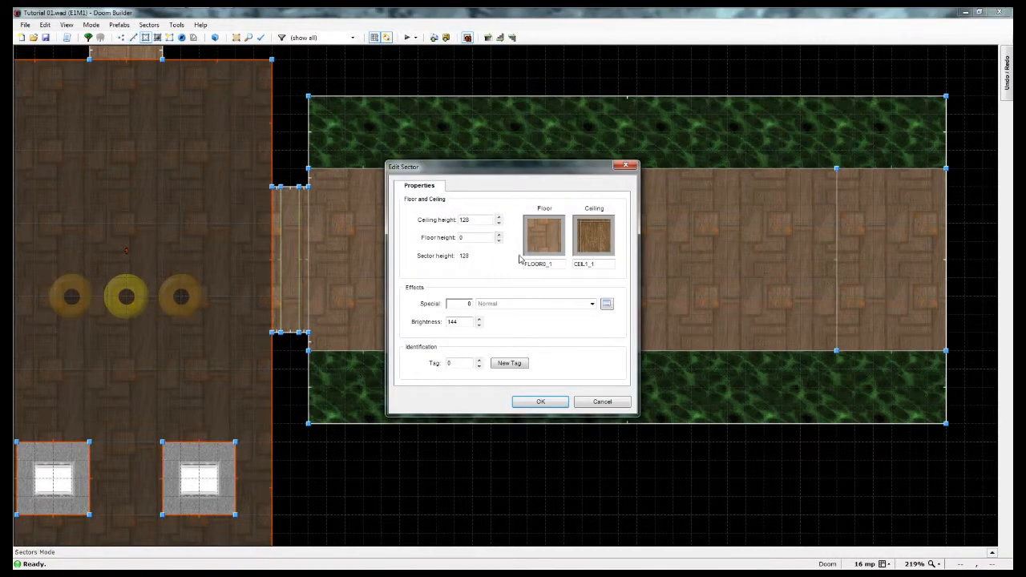
click(595, 403)
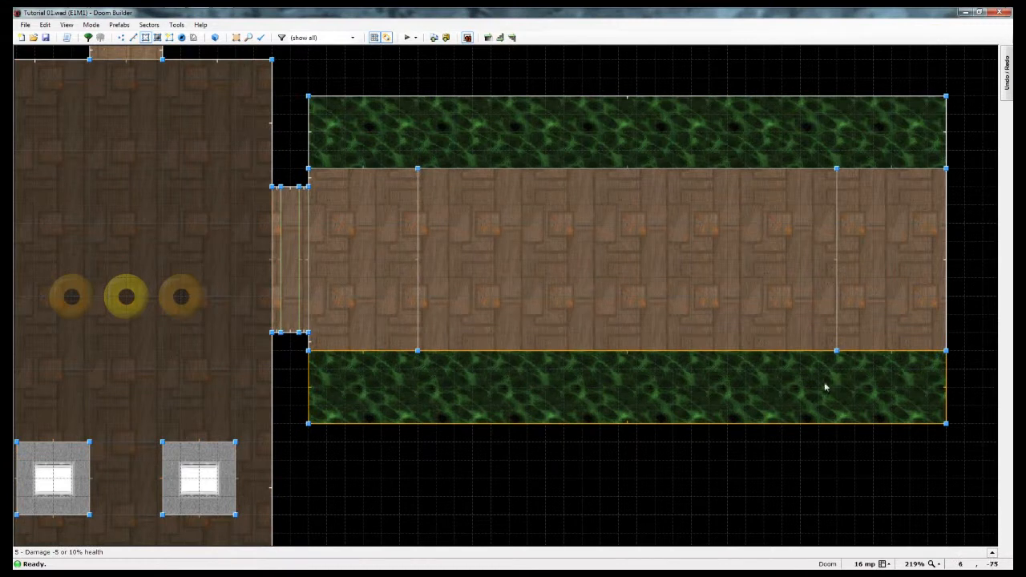
Search the flats by the name CEIL for a ceiling flat suited to the two overhang sectors.
click(884, 261)
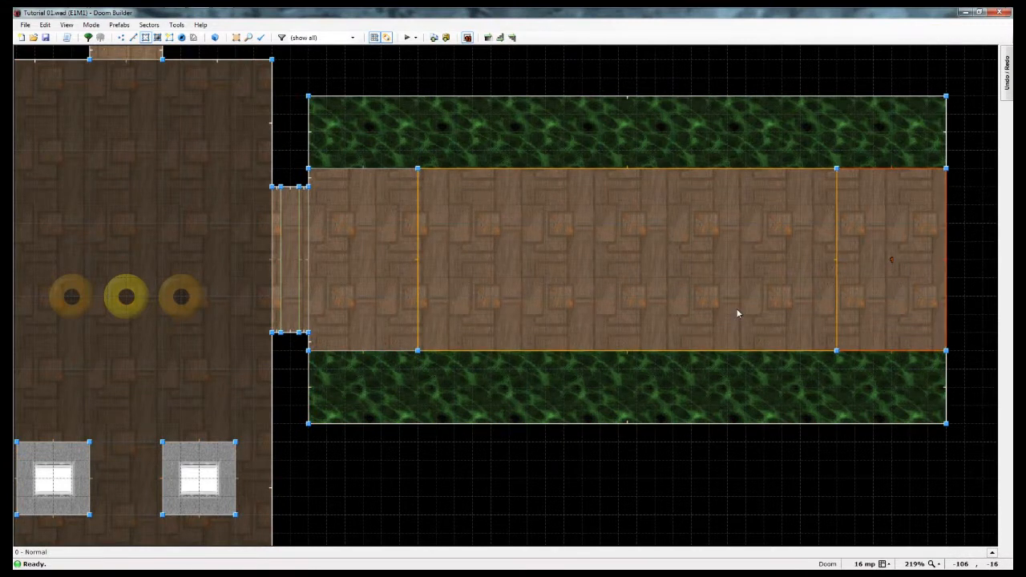
click(381, 249)
right_click(381, 249)
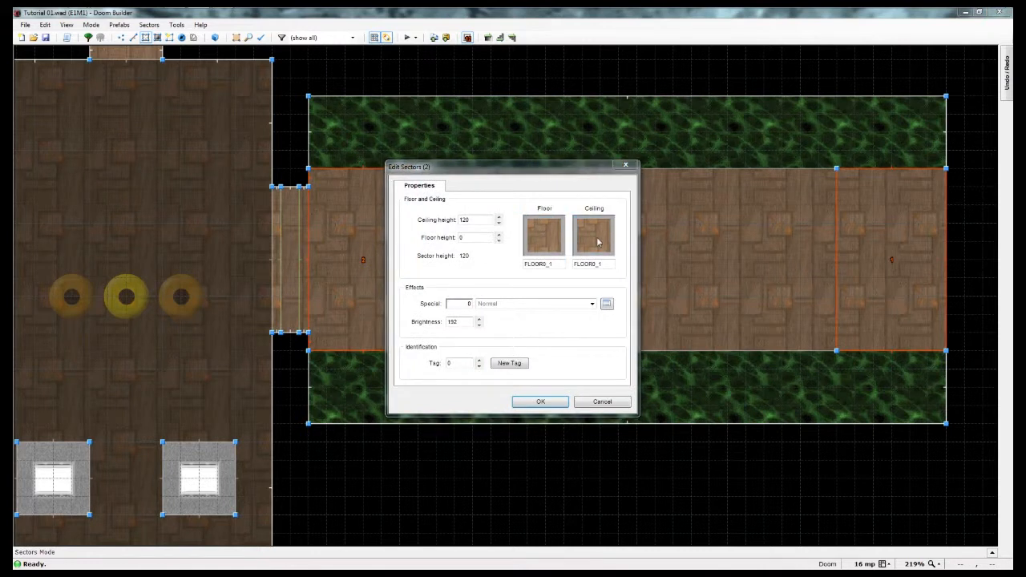
click(597, 242)
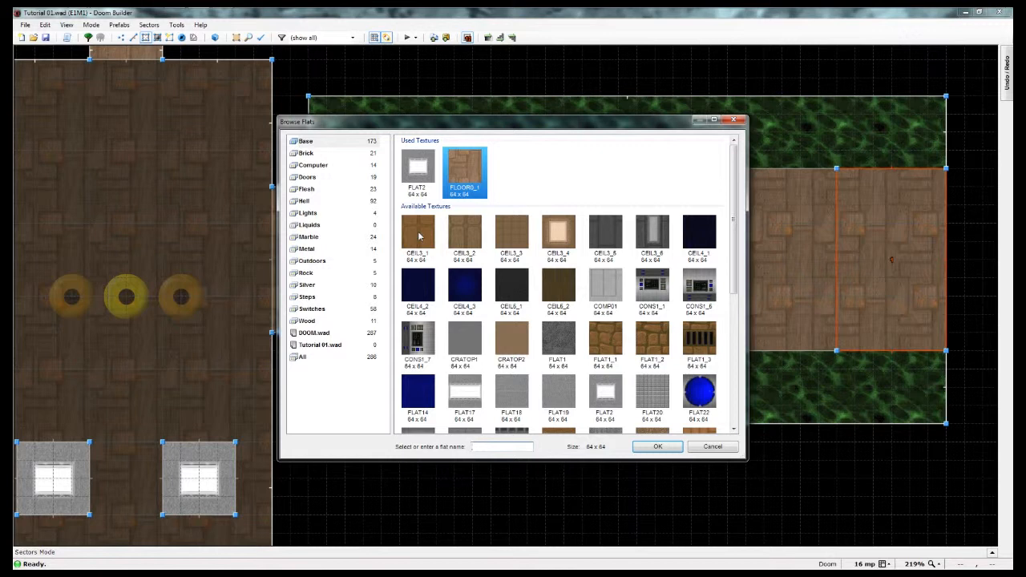
click(303, 144)
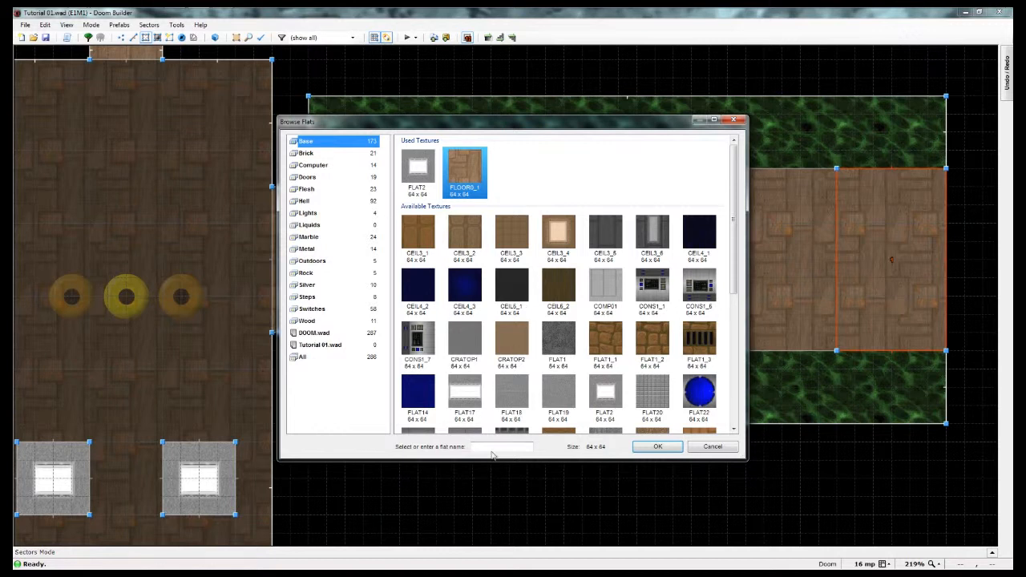
key(Down)
key(Down)
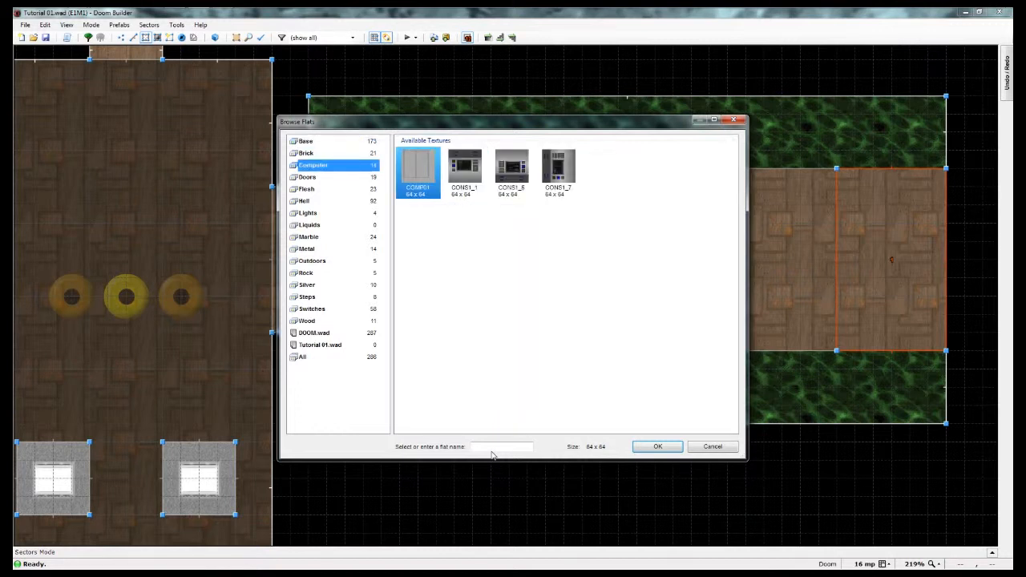
click(497, 447)
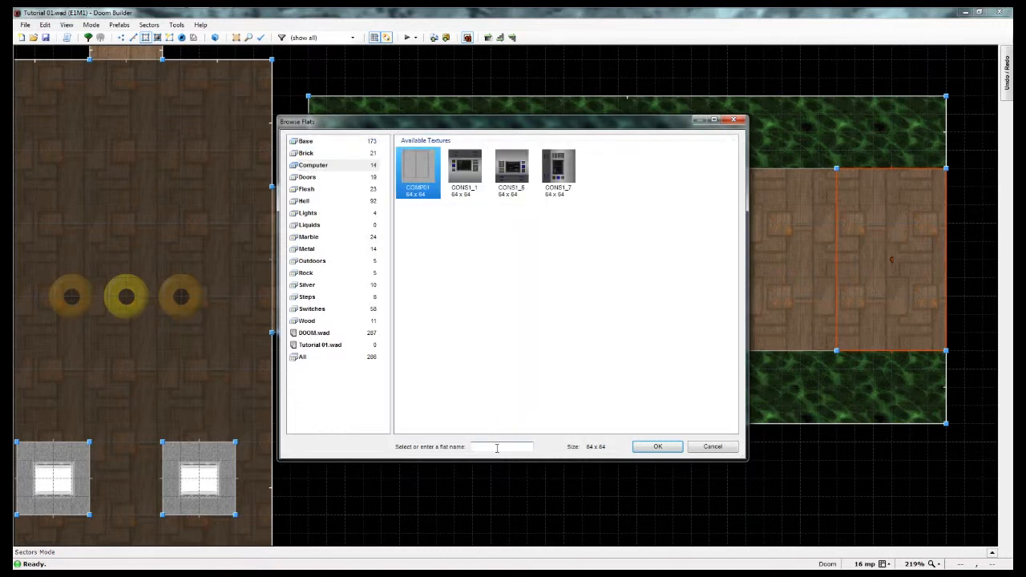
text(CEIL)
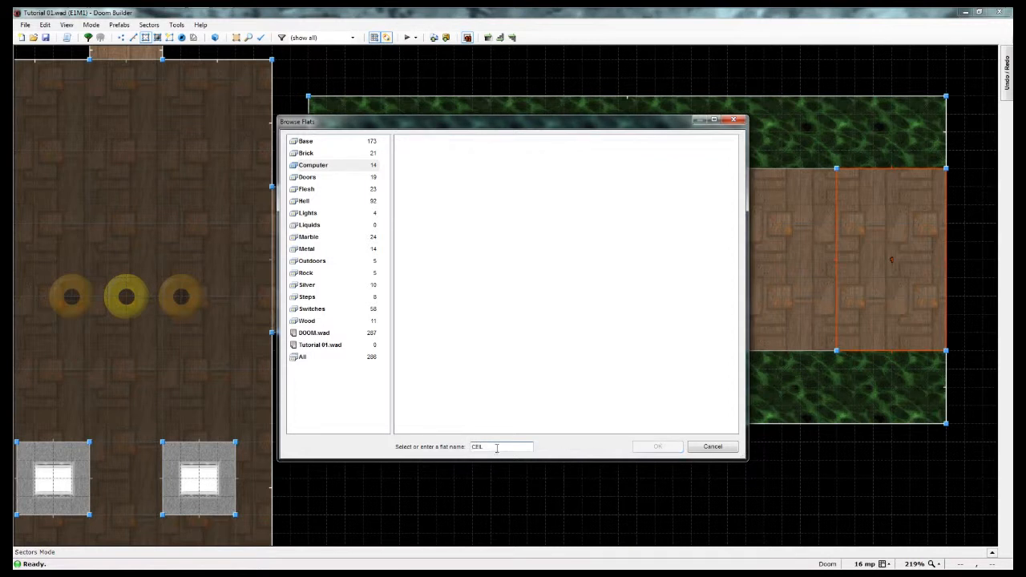
click(307, 143)
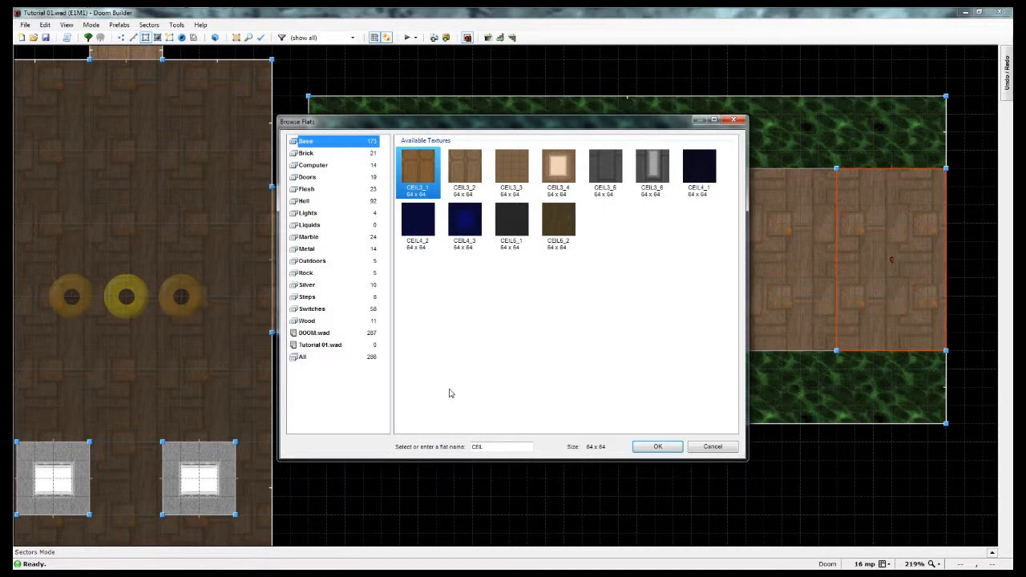
click(707, 448)
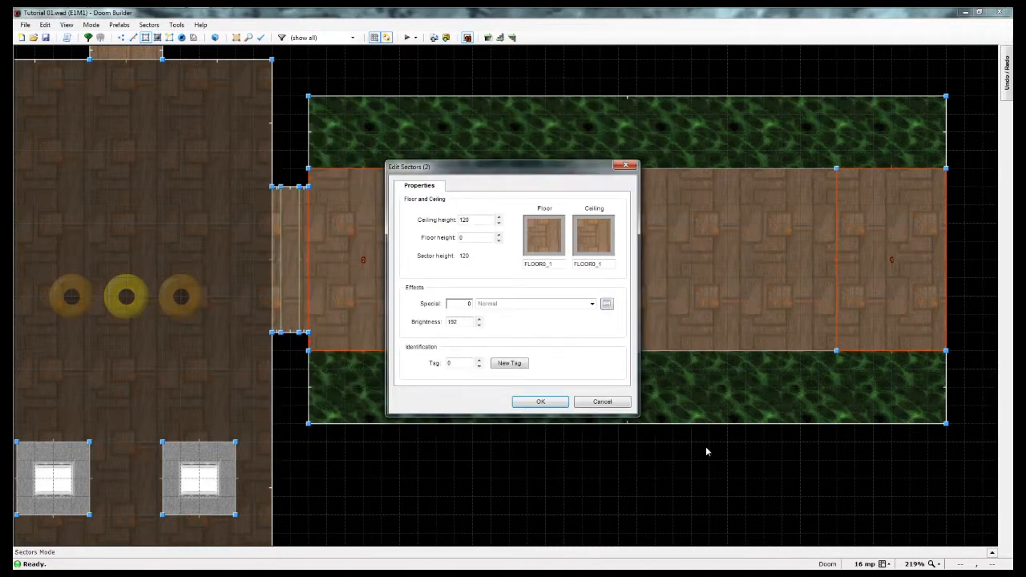
click(558, 403)
click(465, 446)
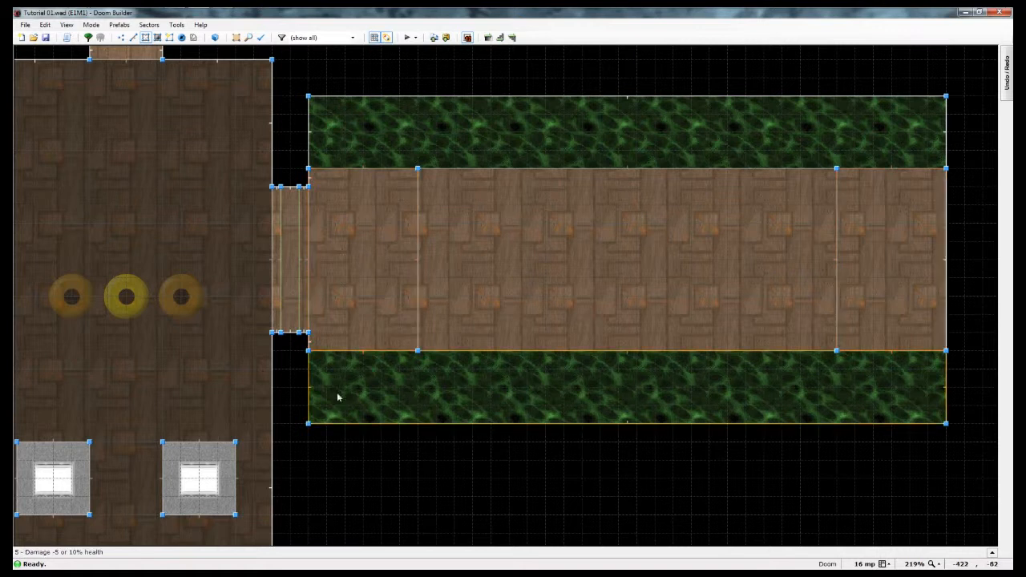
Set the ceiling flat of the west overhang sector beside the door to CEIL1_1, chosen from all flats.
right_click(364, 307)
click(589, 247)
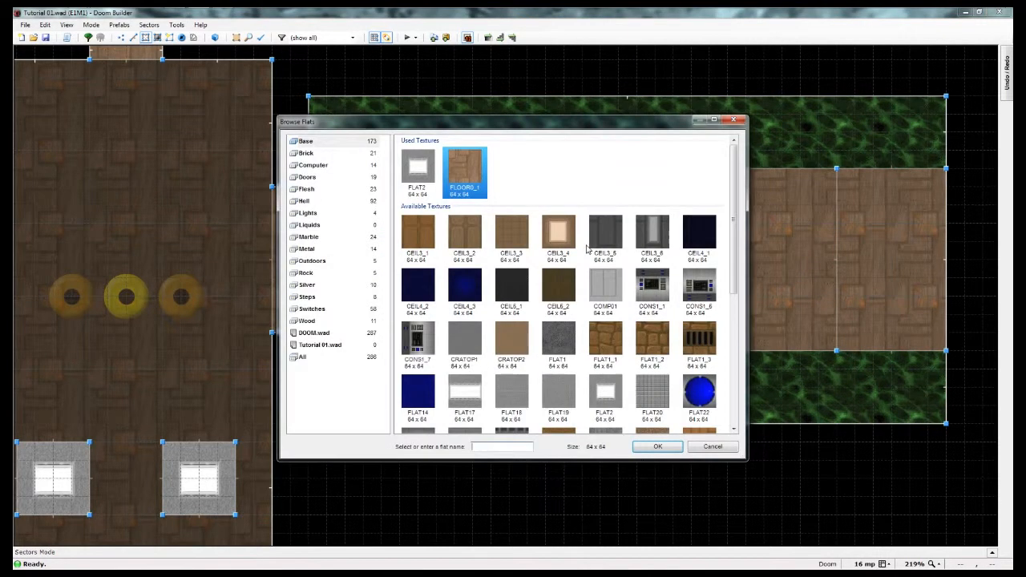
key(Return)
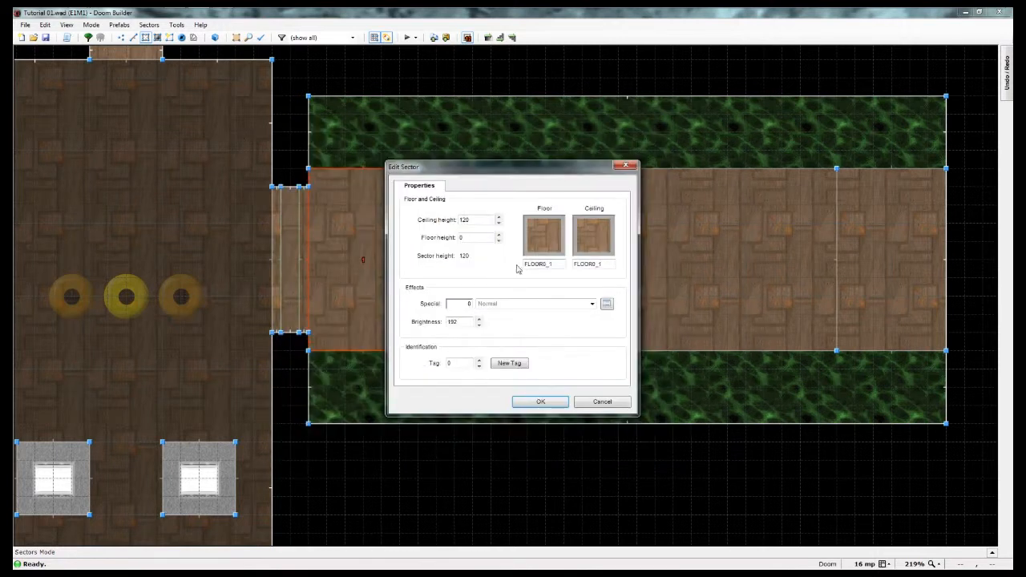
click(593, 236)
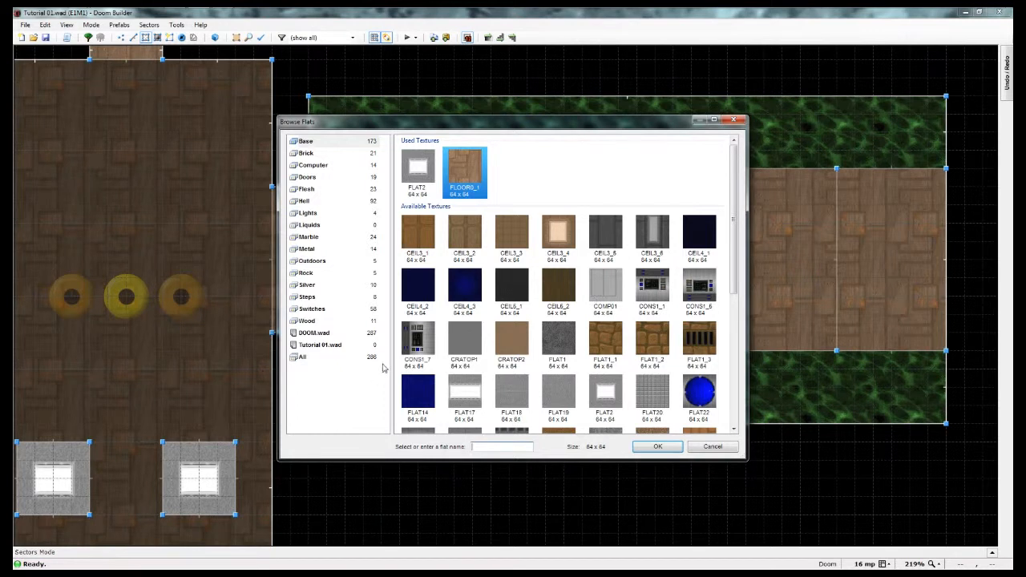
click(307, 361)
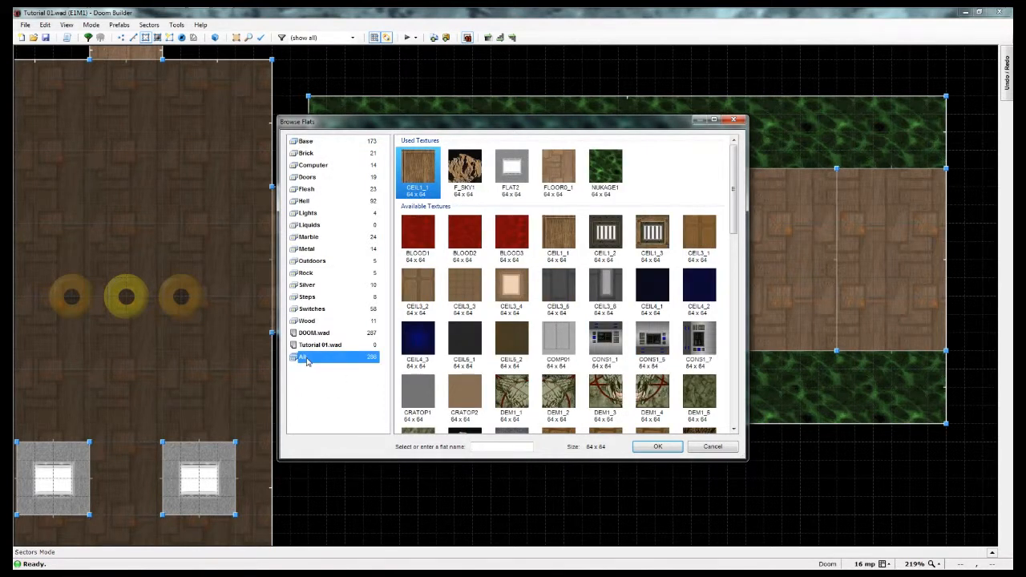
click(418, 179)
click(656, 446)
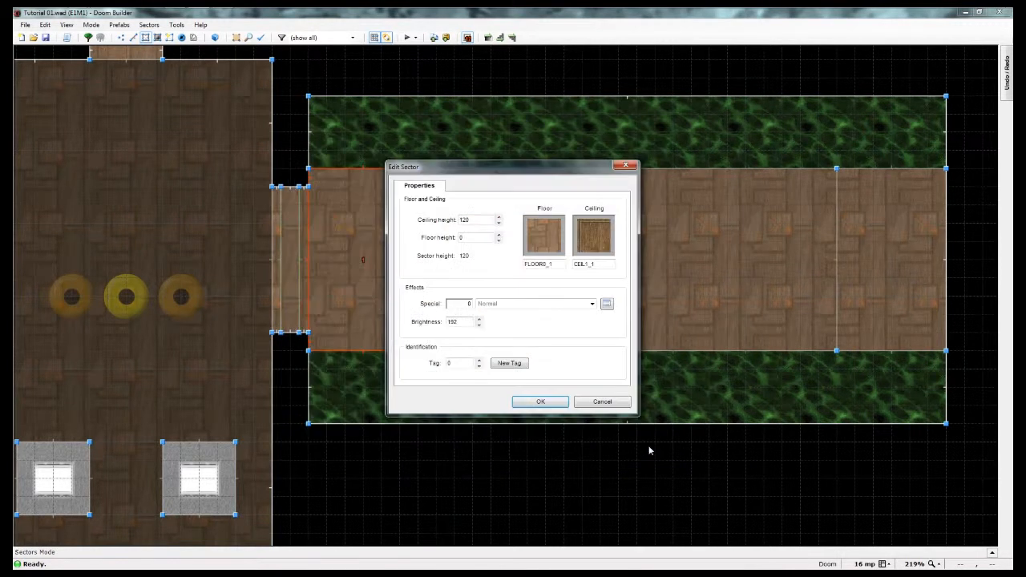
click(538, 402)
Set the ceiling flat of the east overhang sector to CEIL1_1.
right_click(879, 291)
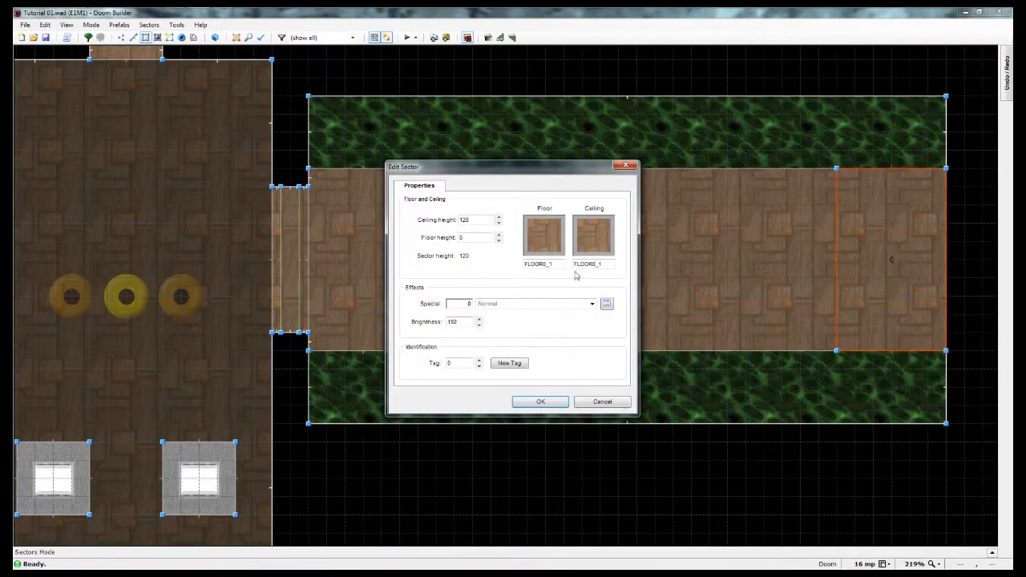
click(590, 238)
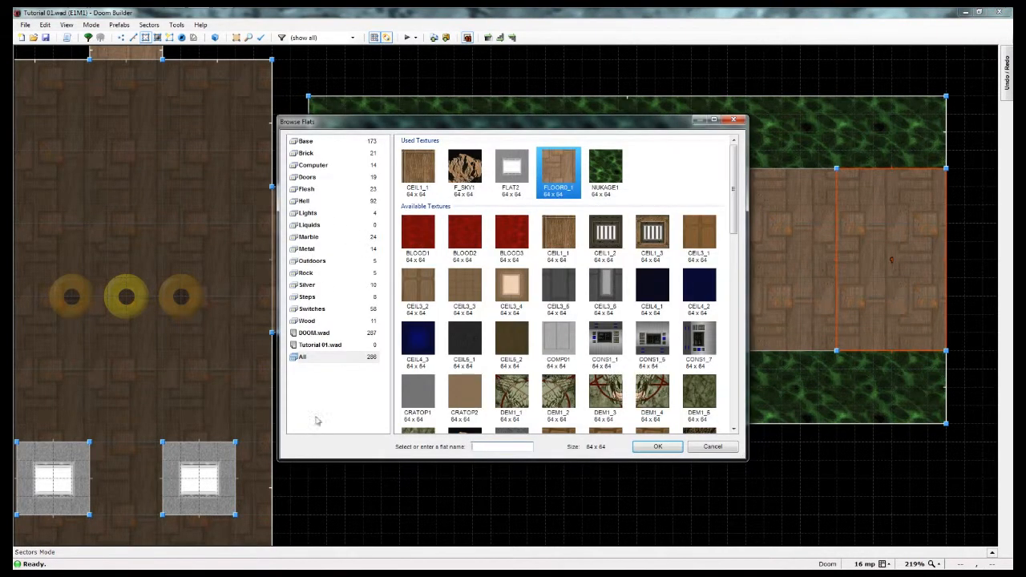
click(416, 169)
click(655, 446)
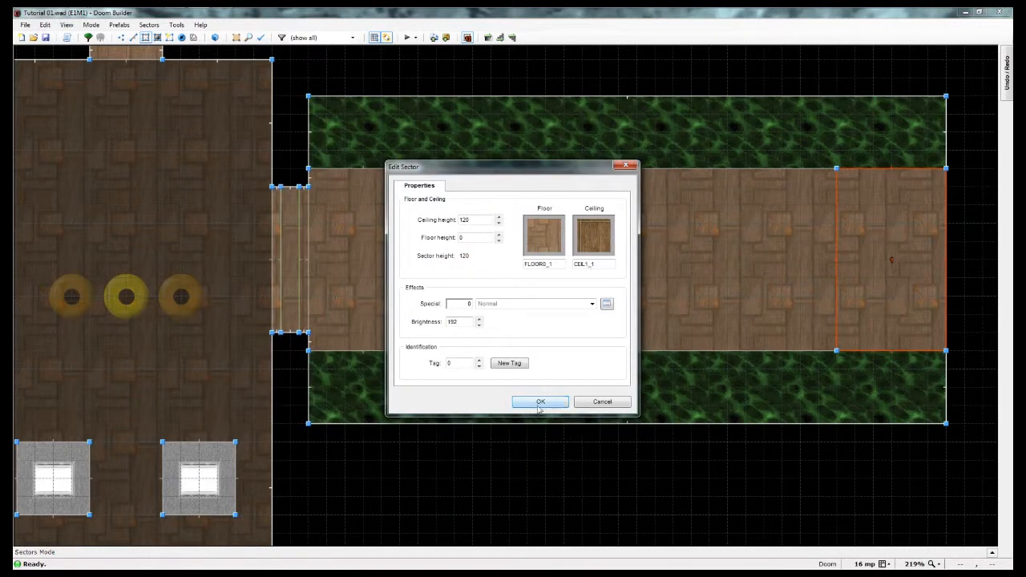
click(538, 401)
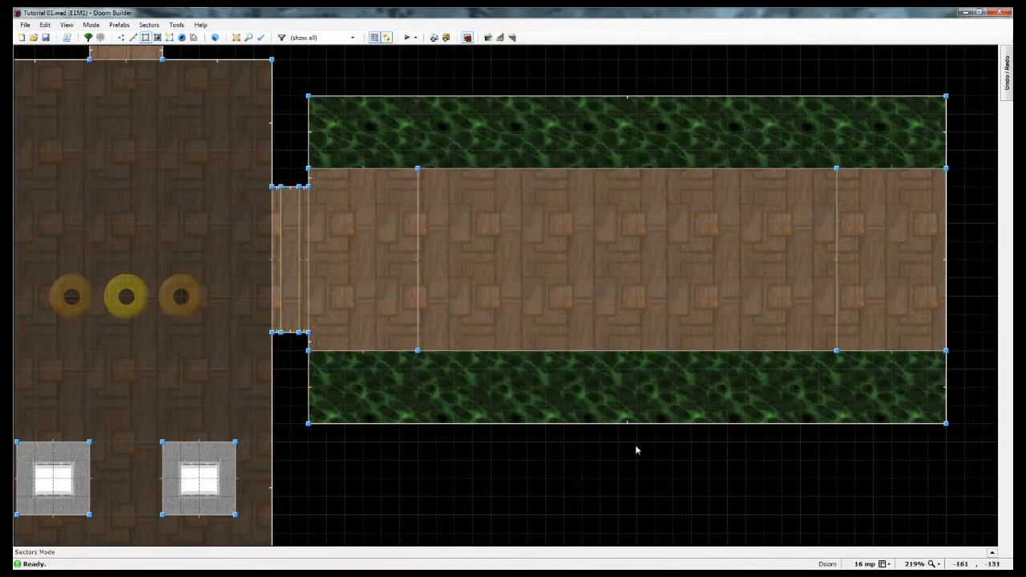
Inspect the overhang undersides, walls and nukage channels throughout the outdoor room in the 3D view.
key(w)
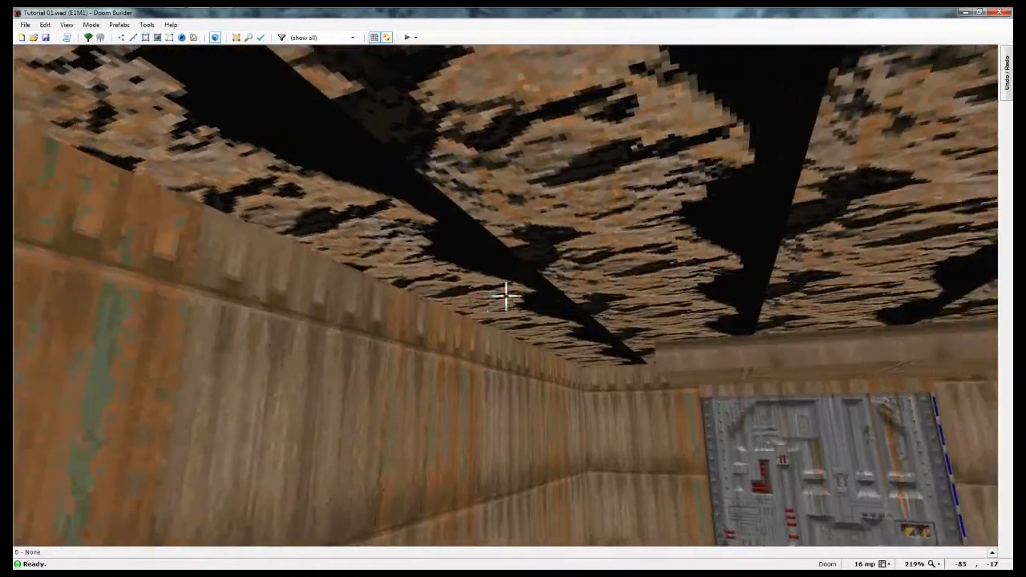
key(w)
key(w)
key(w)
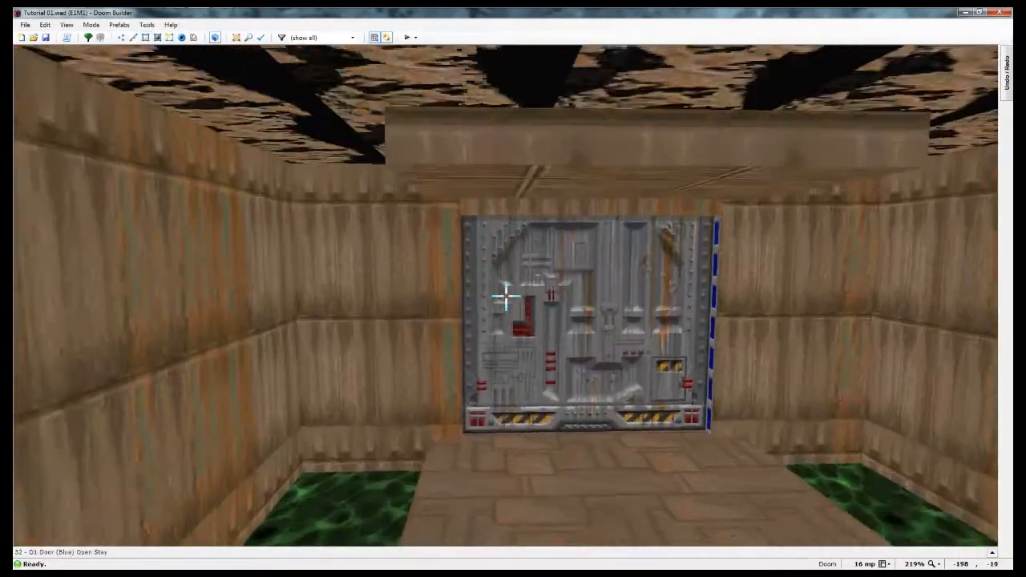
key(w)
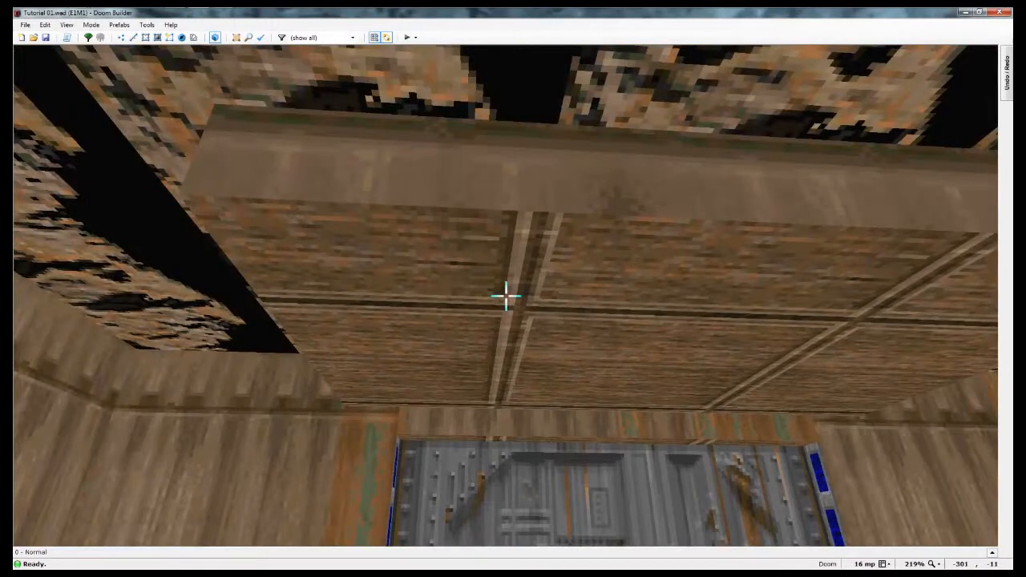
key(s)
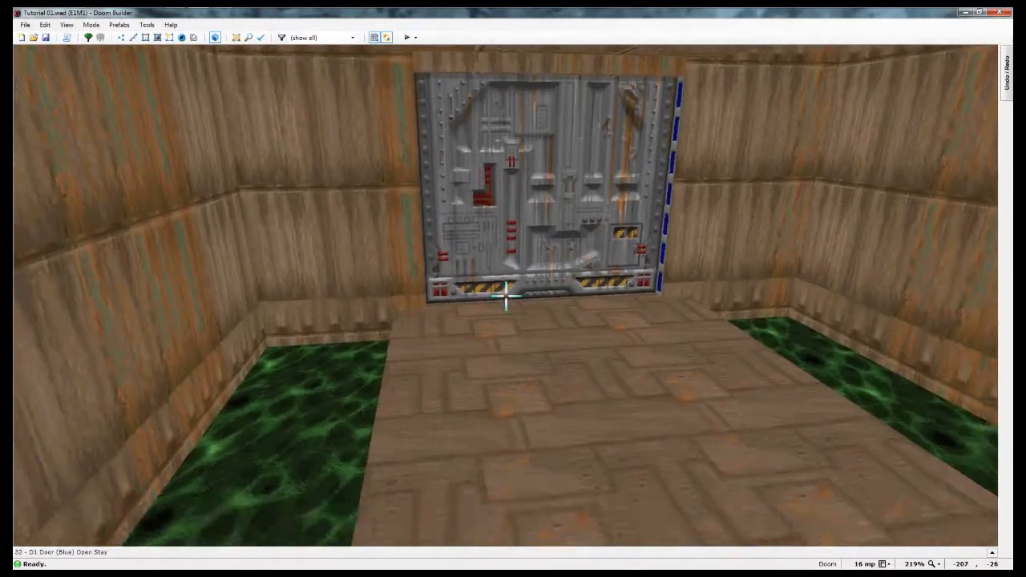
key(w)
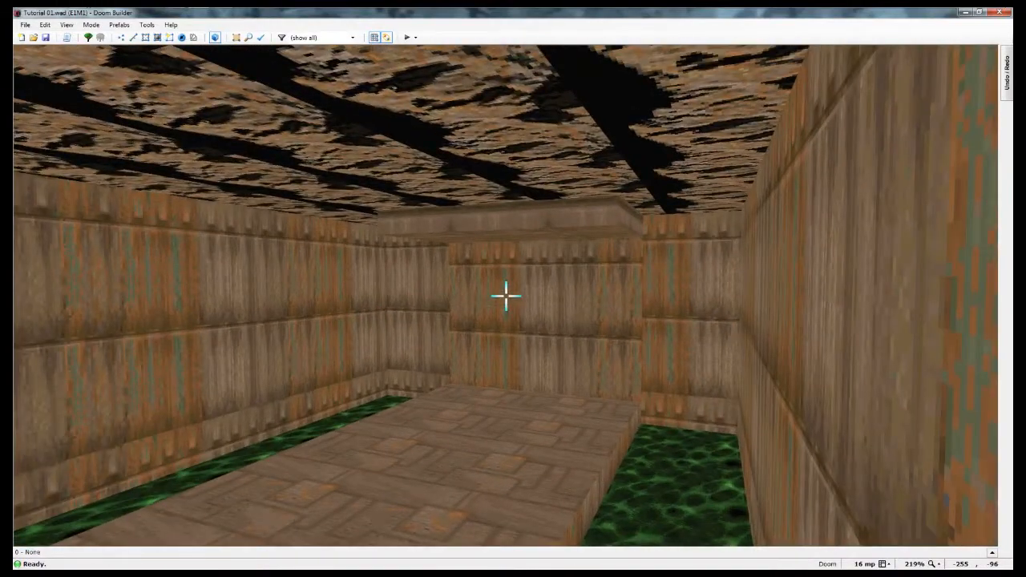
key(w)
key(w)
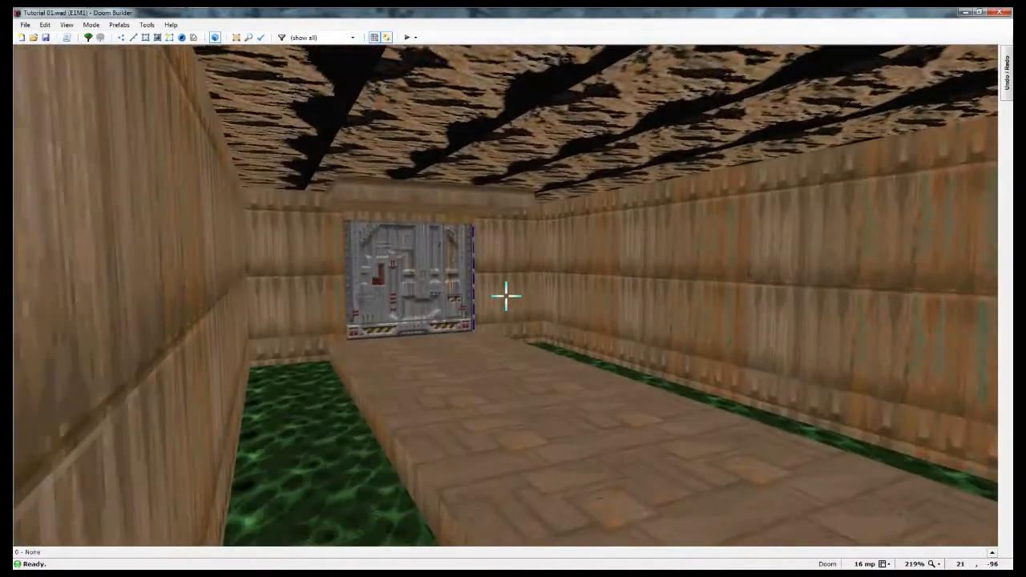
key(w)
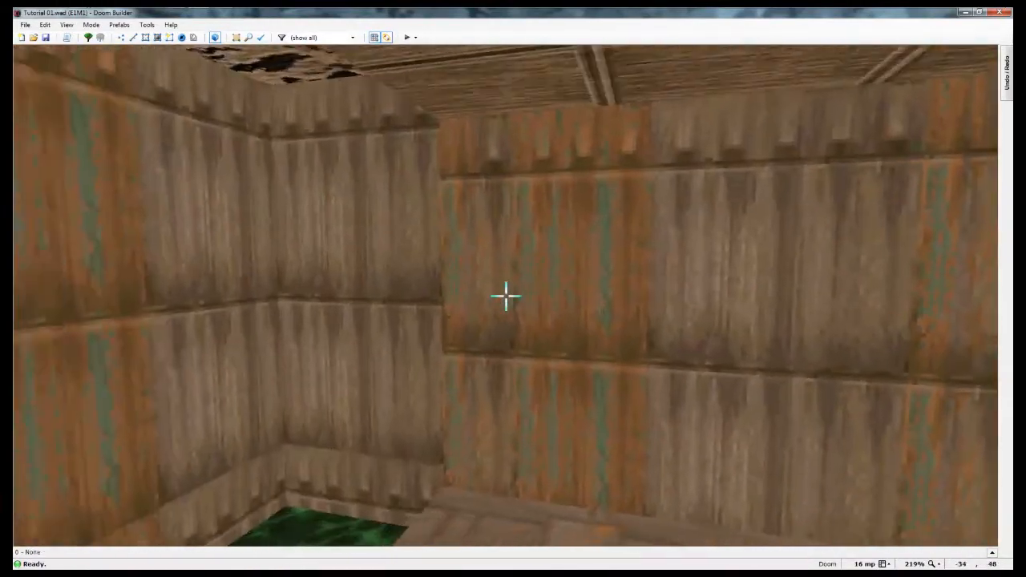
Shift the texture on the east wall beneath the overhang to offsets 72, 16 to line it up with the adjoining walls.
key(Up)
key(Up)
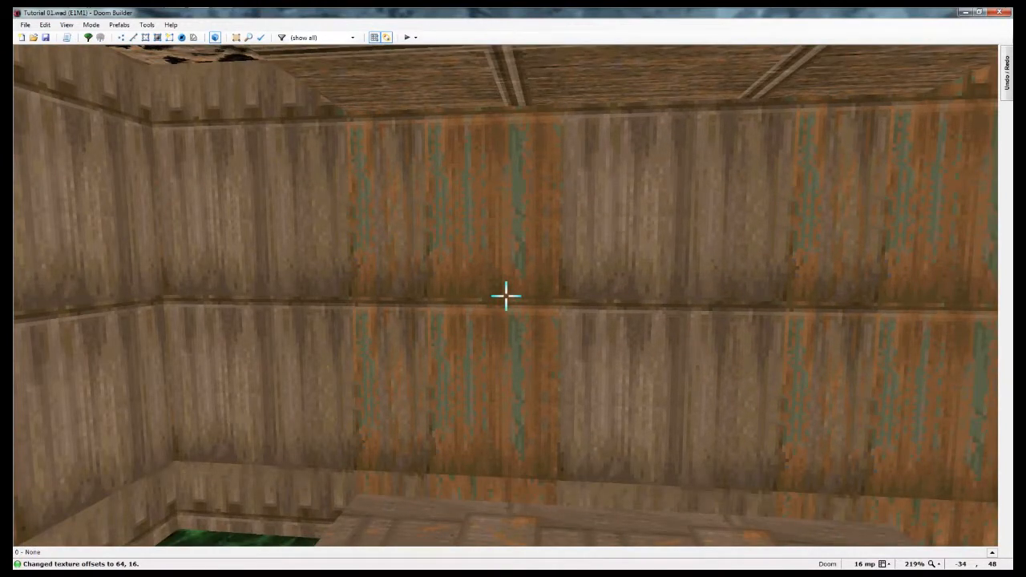
key(Left)
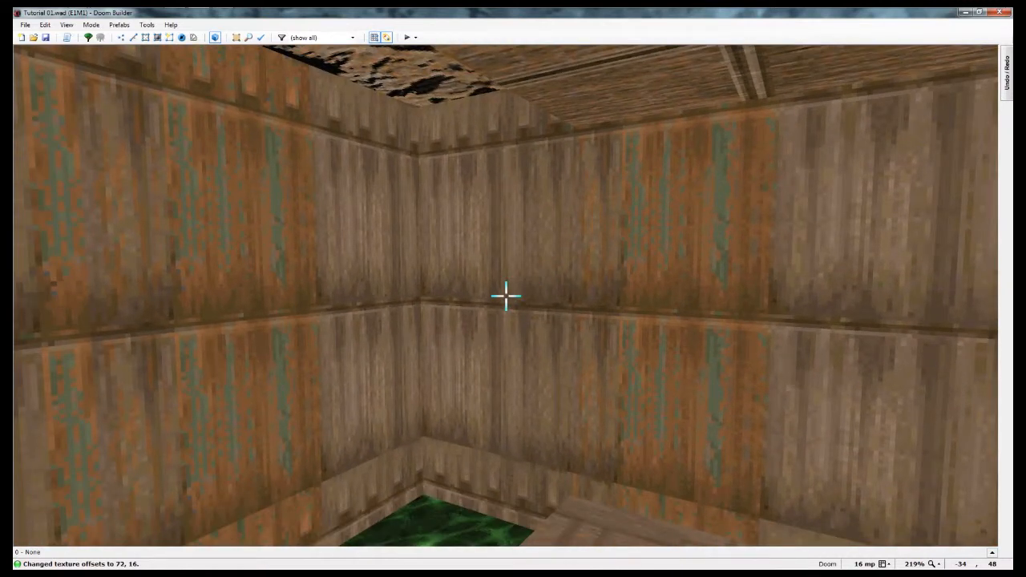
Make the long south wall's texture lower-unpegged and set its offsets to 0, 24 to align it with the door wall.
key(w)
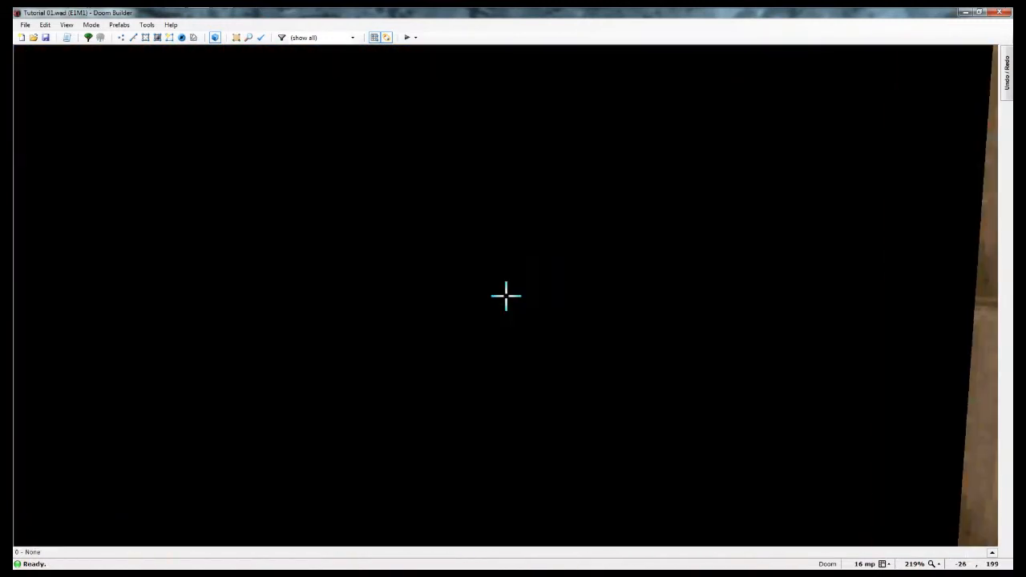
key(q)
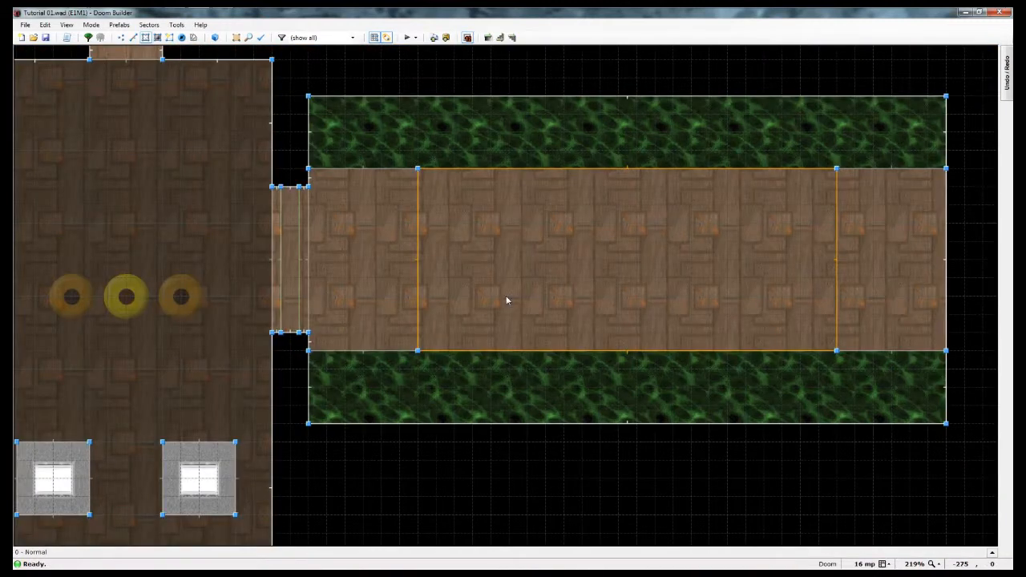
key(q)
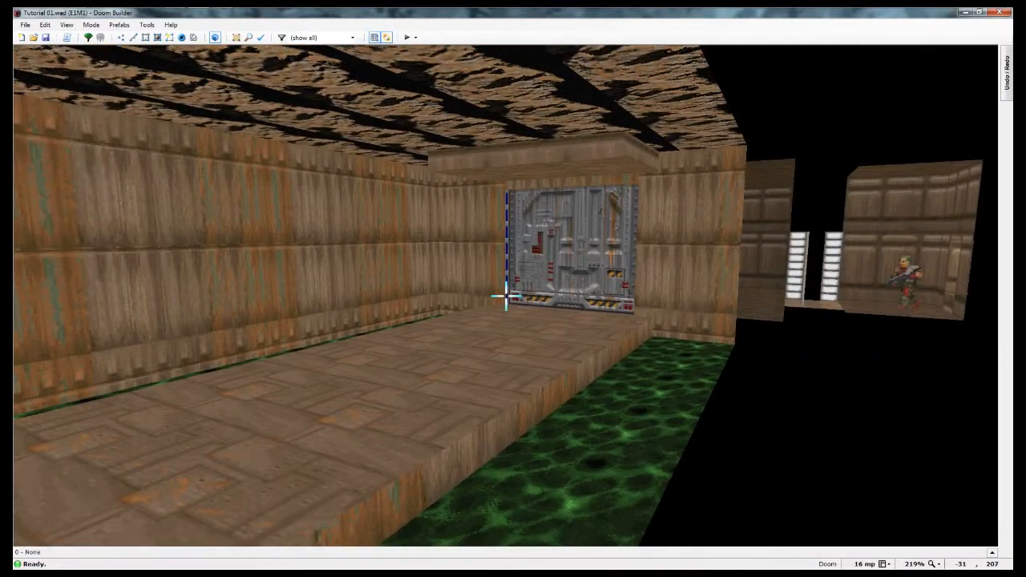
key(w)
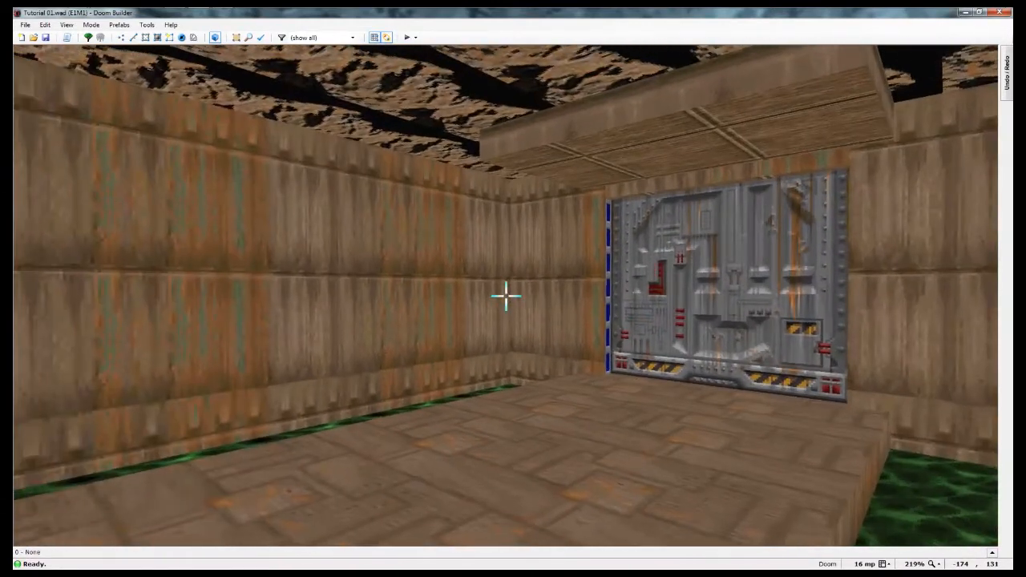
key(w)
key(l)
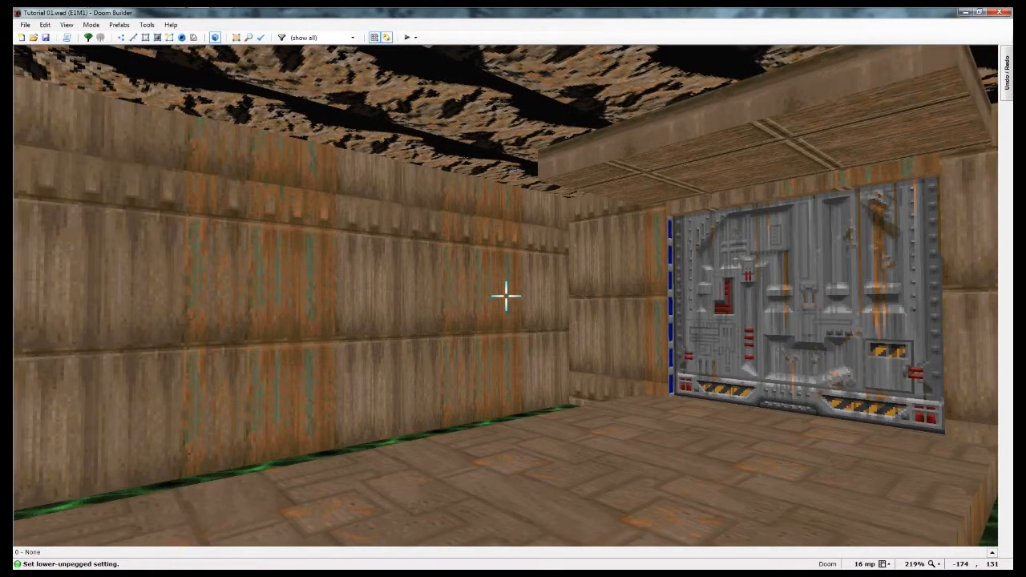
key(Down)
key(Down)
key(Down)
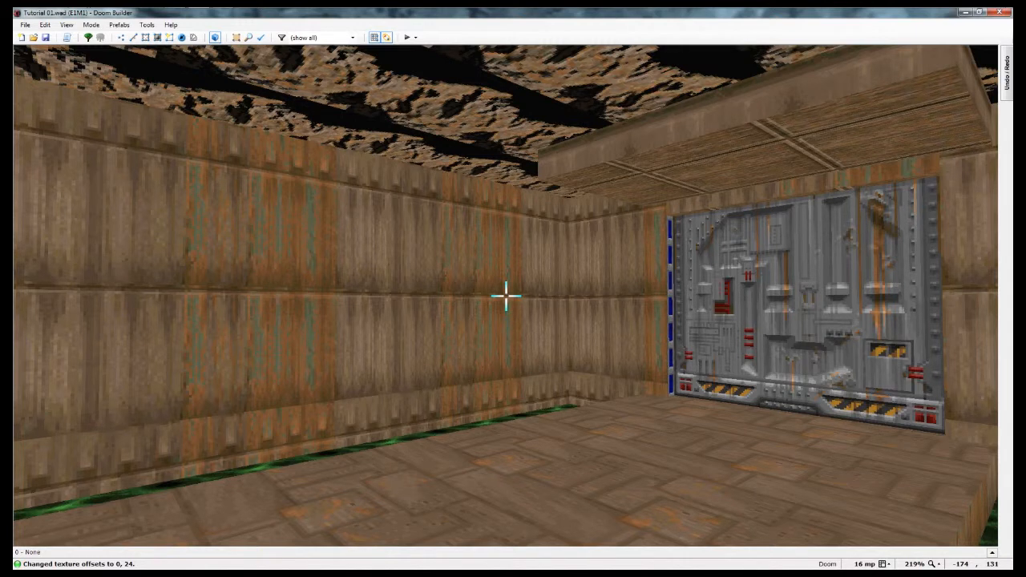
key(s)
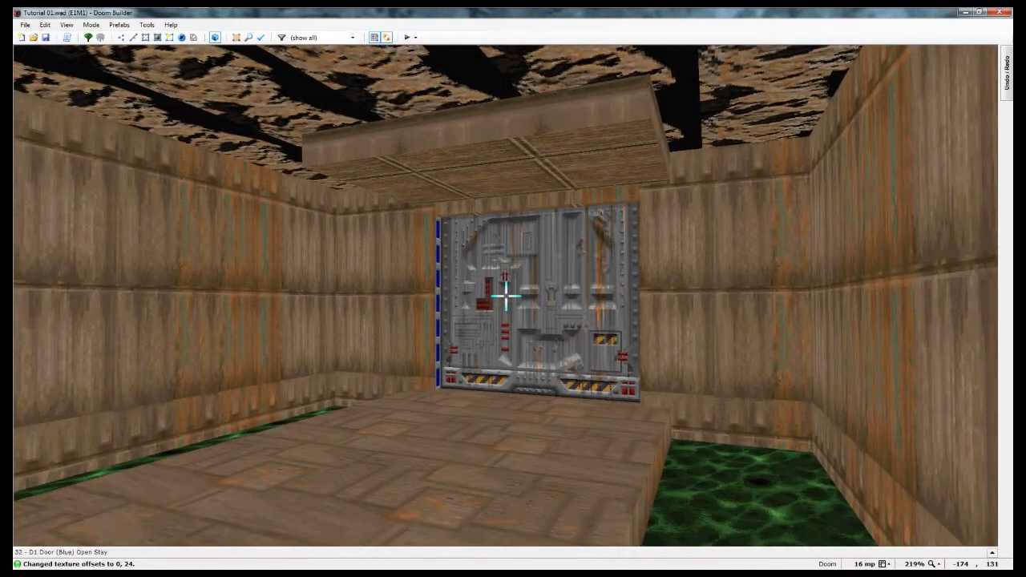
key(w)
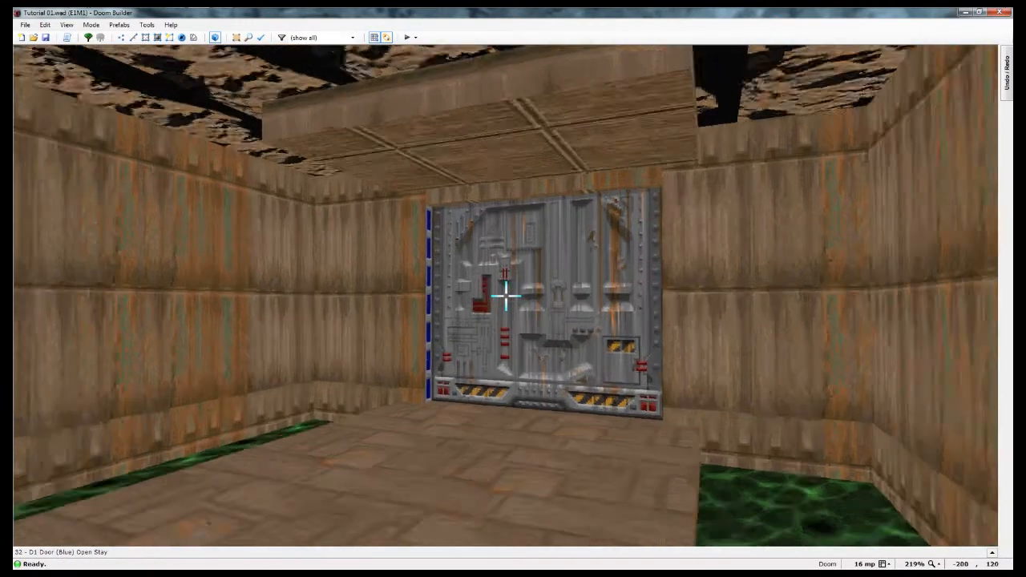
key(s)
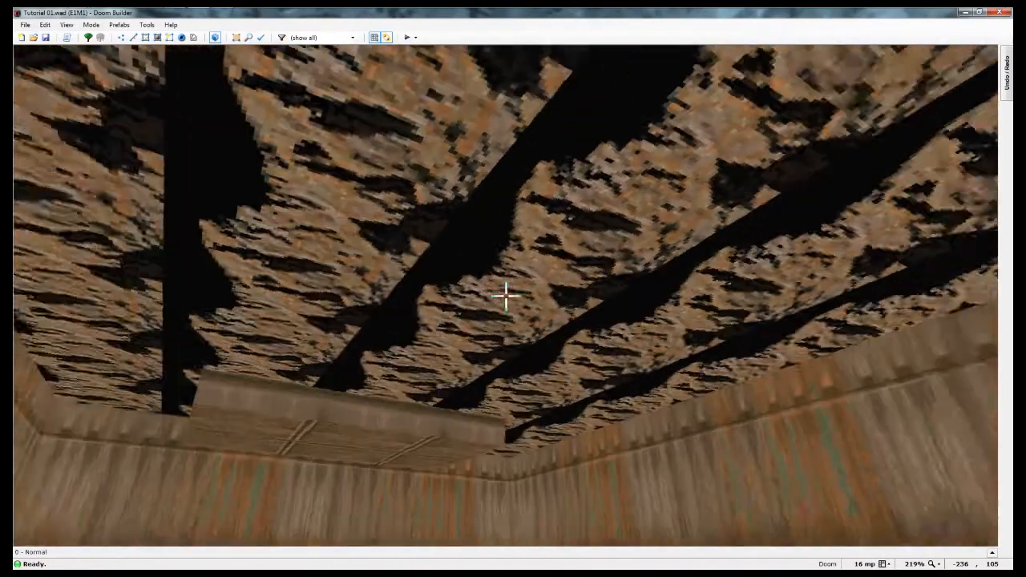
key(w)
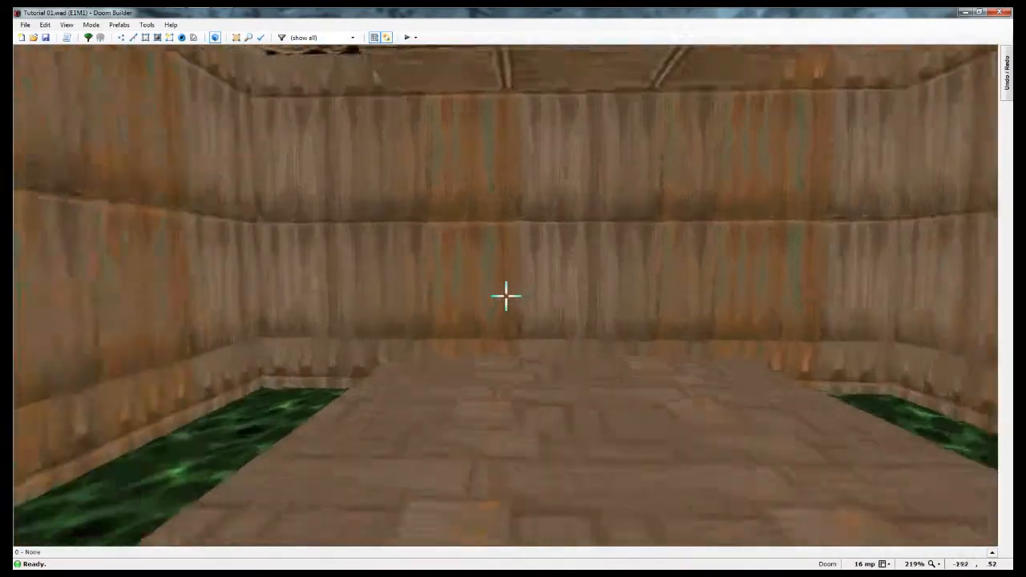
key(s)
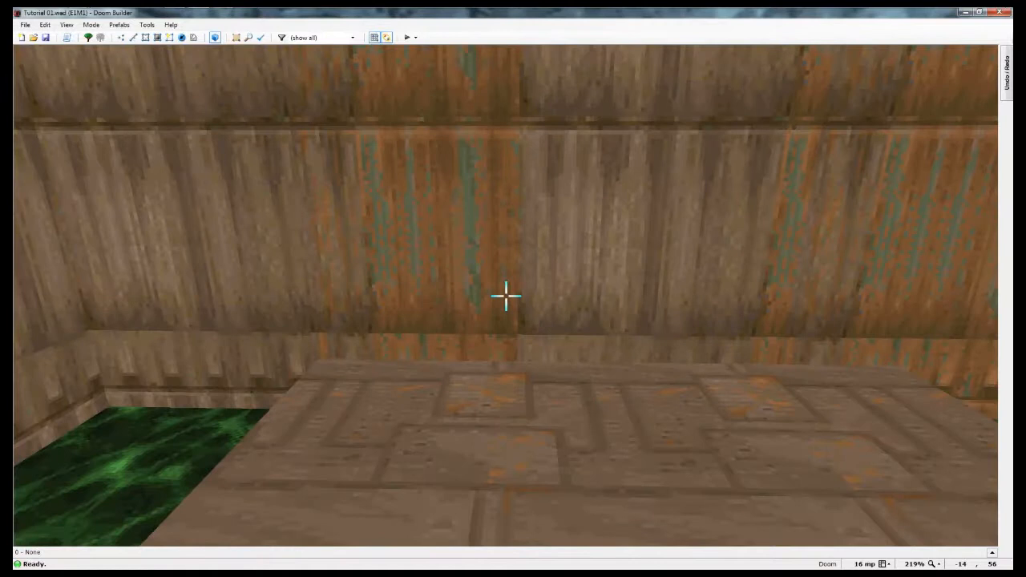
Draw a rectangular recess sector, 16 units deep and 64 wide, outward from the middle of the room's east wall.
key(q)
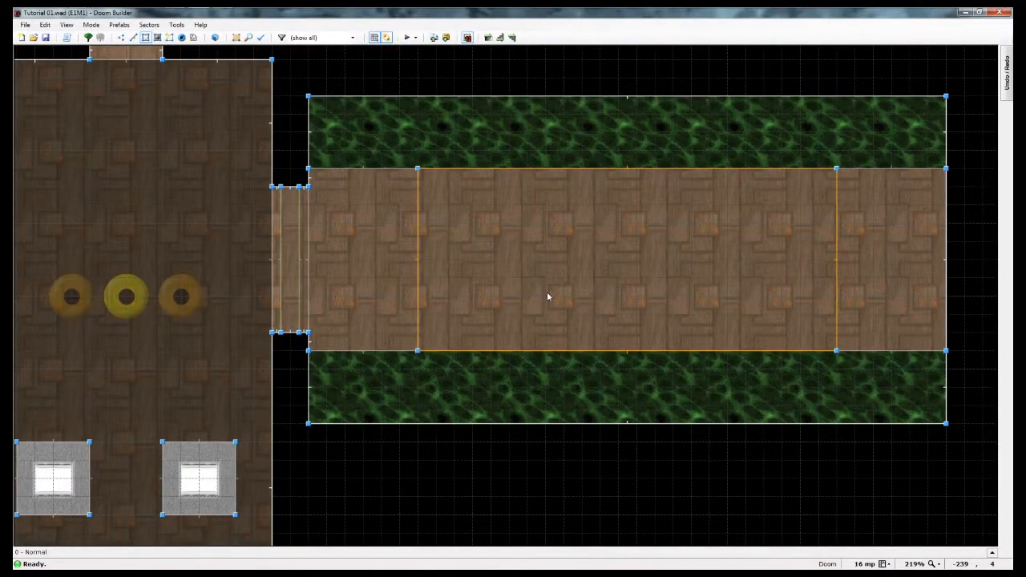
middle_drag(547, 296, 288, 317)
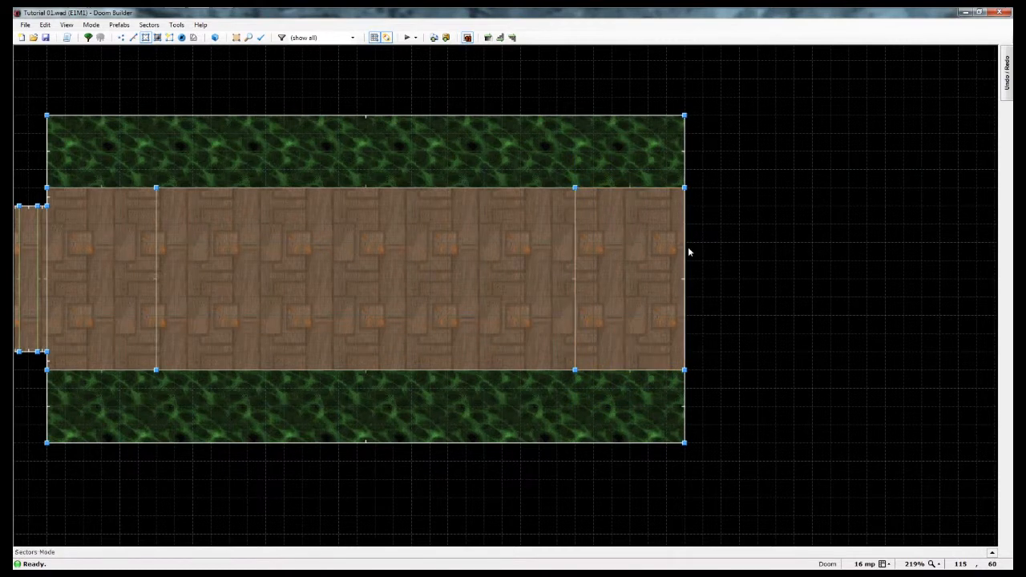
key(l)
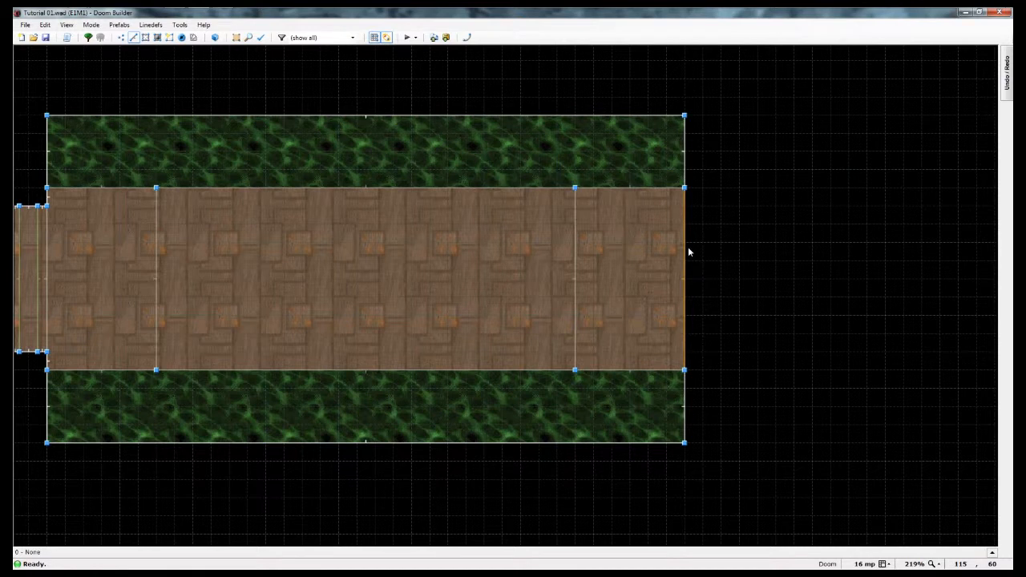
key(d)
click(685, 243)
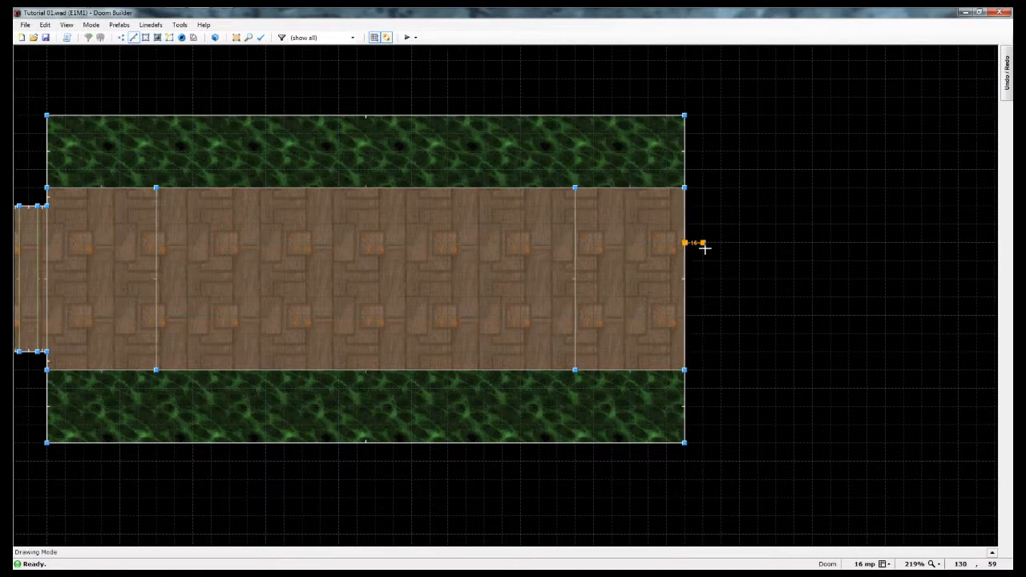
click(702, 243)
click(703, 315)
click(684, 315)
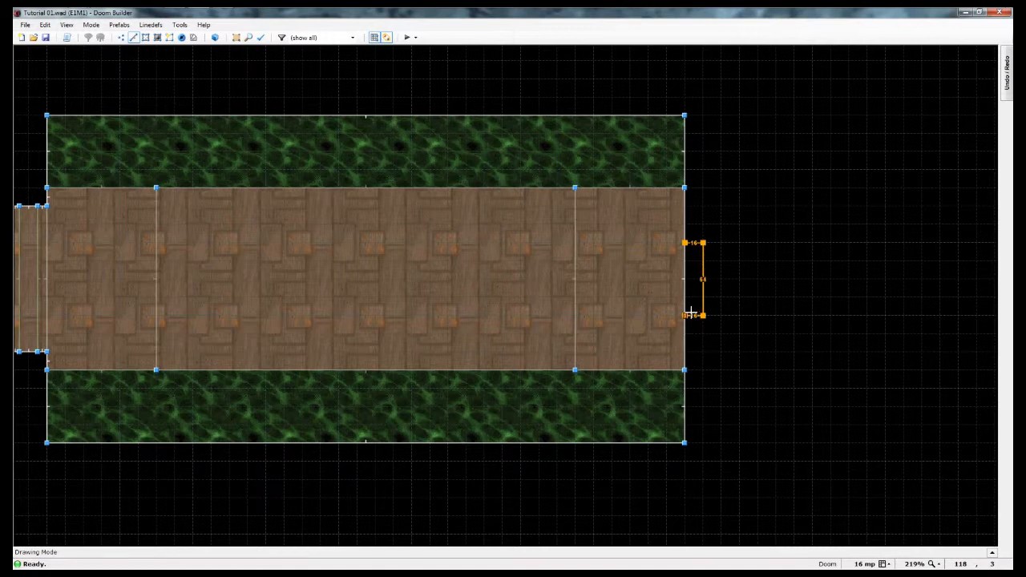
click(684, 242)
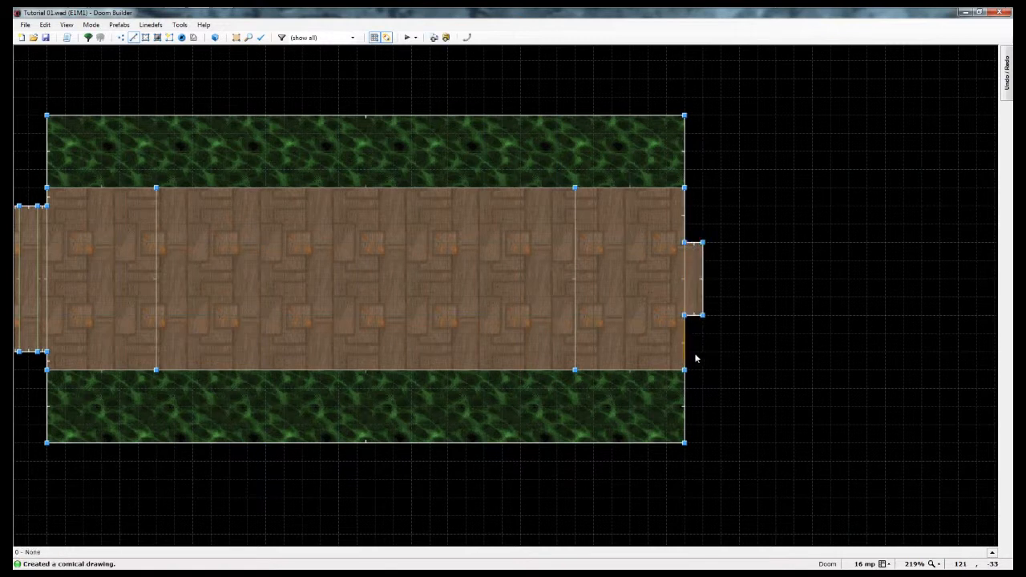
Set the front middle texture of the recess's back linedef to DOOR3.
key(l)
right_click(703, 281)
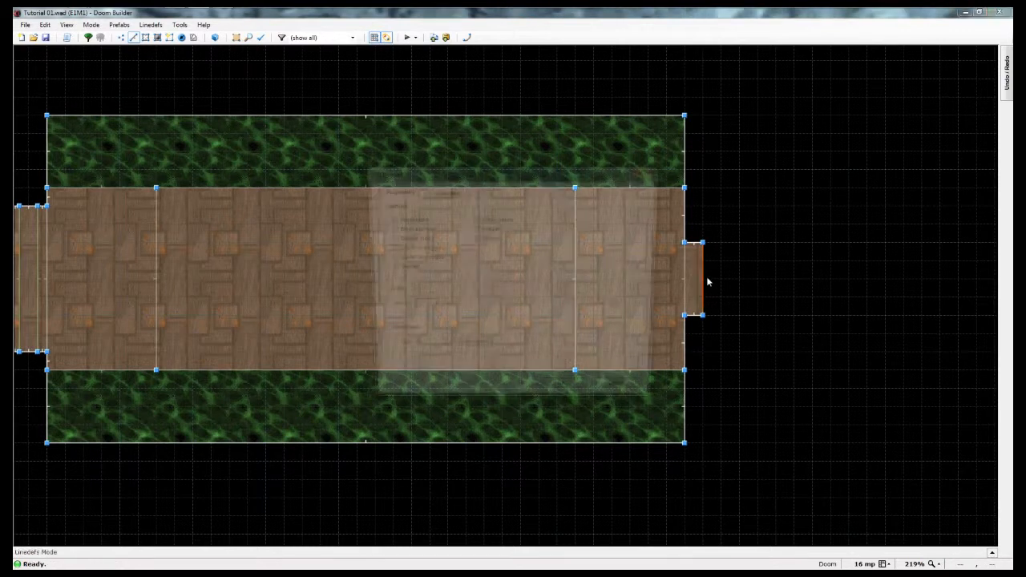
click(445, 189)
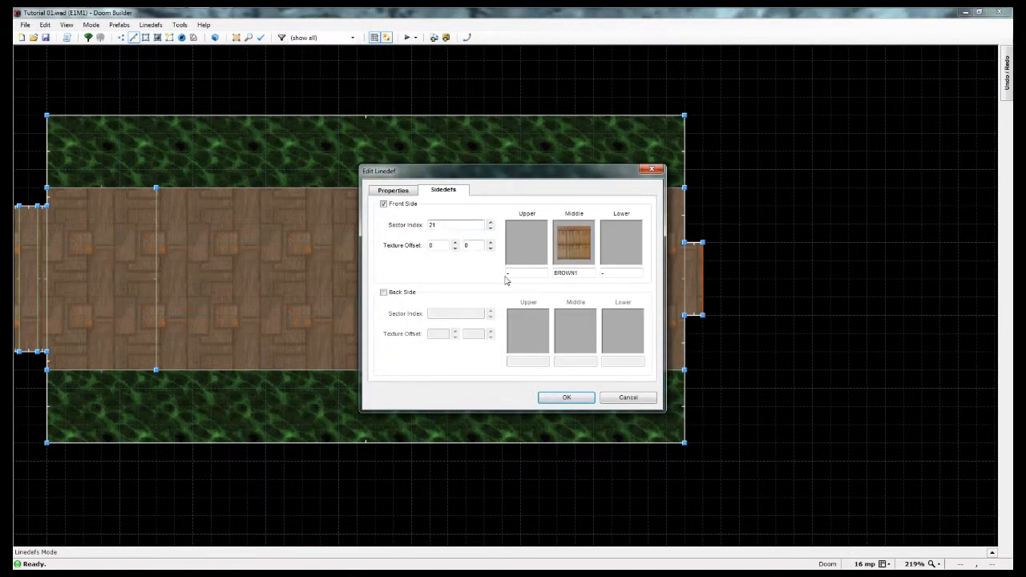
click(574, 253)
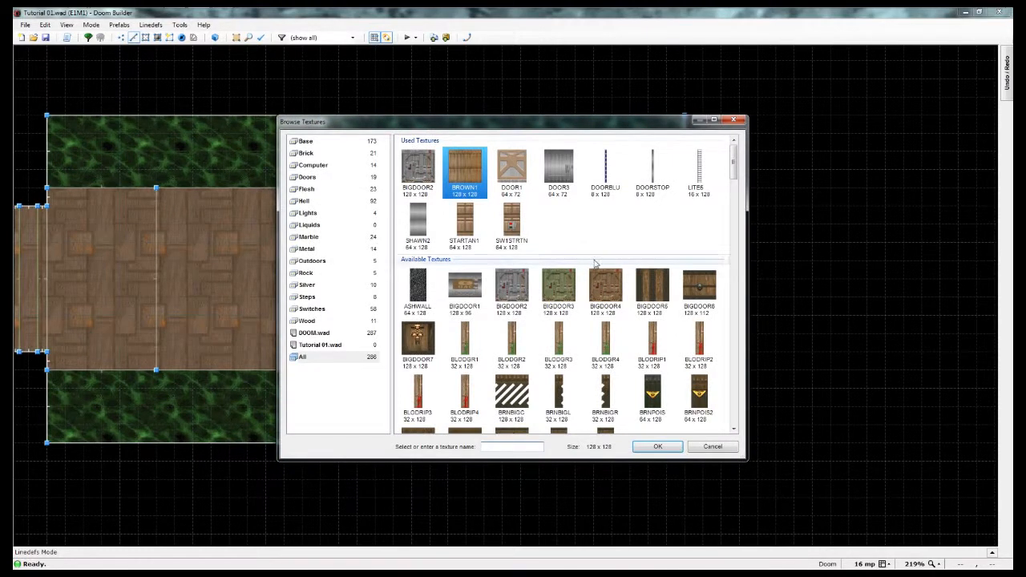
click(572, 185)
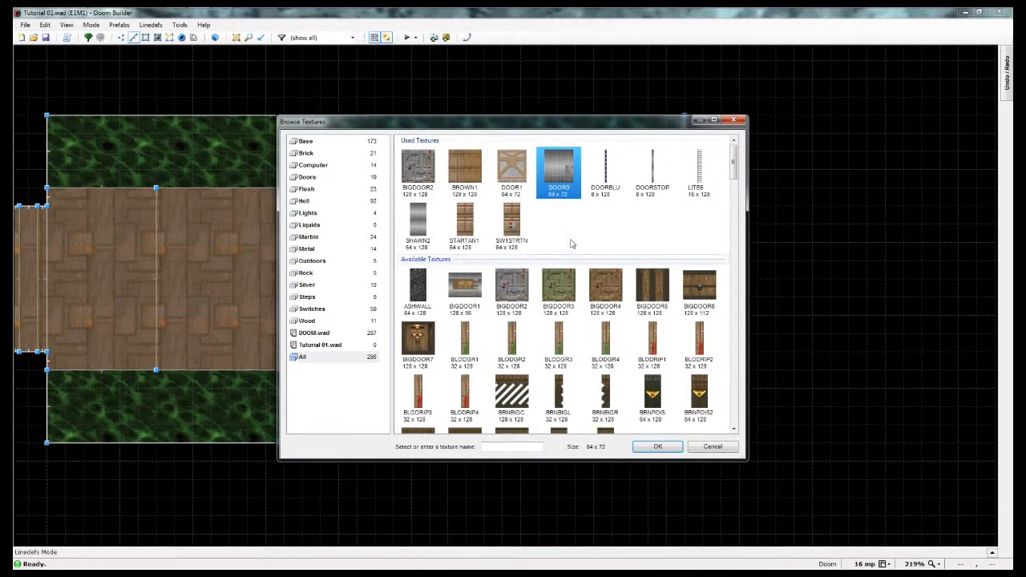
click(662, 446)
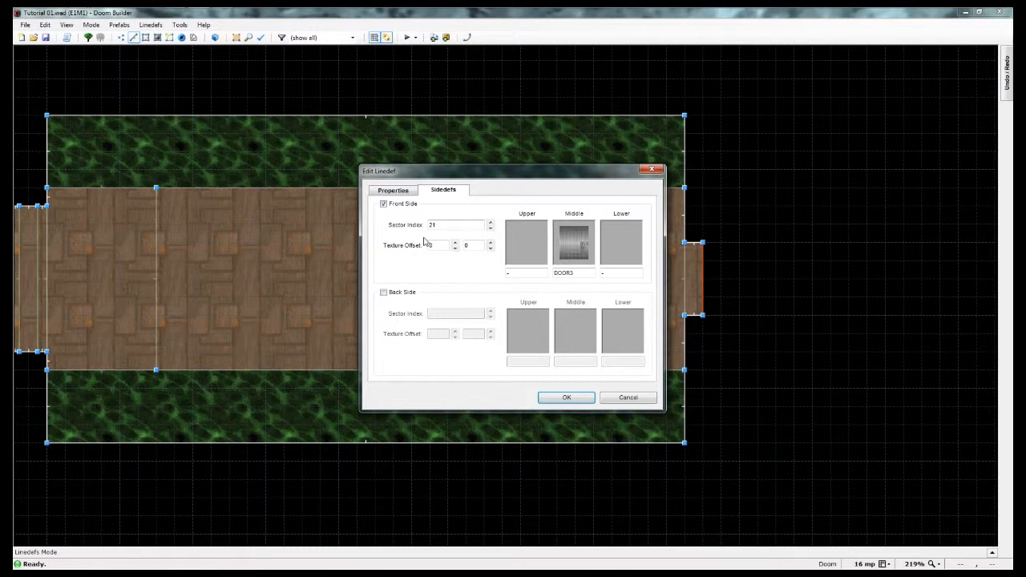
Assign the S1 Exit Level action to the recess's back linedef and apply its properties.
click(390, 193)
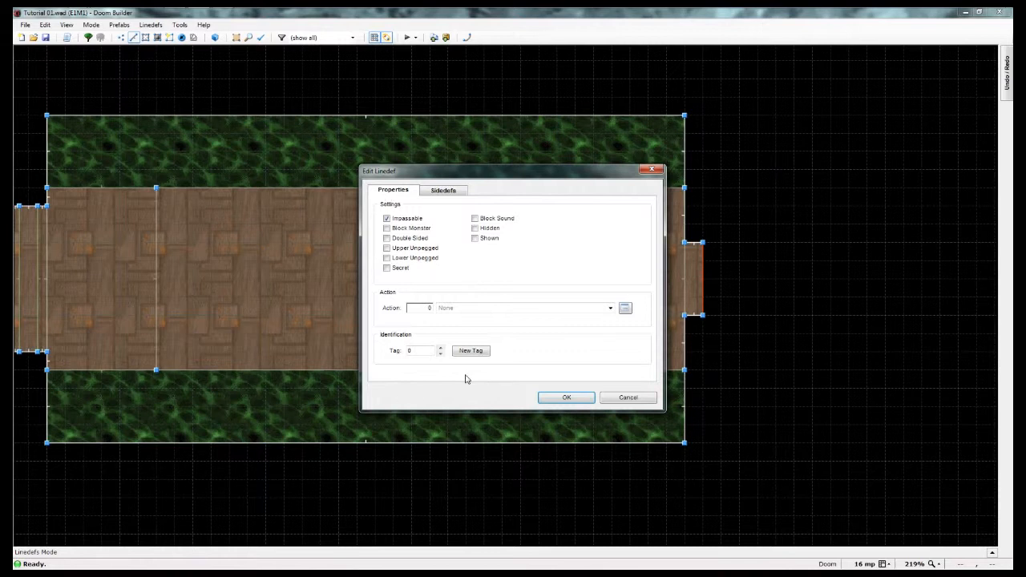
click(625, 311)
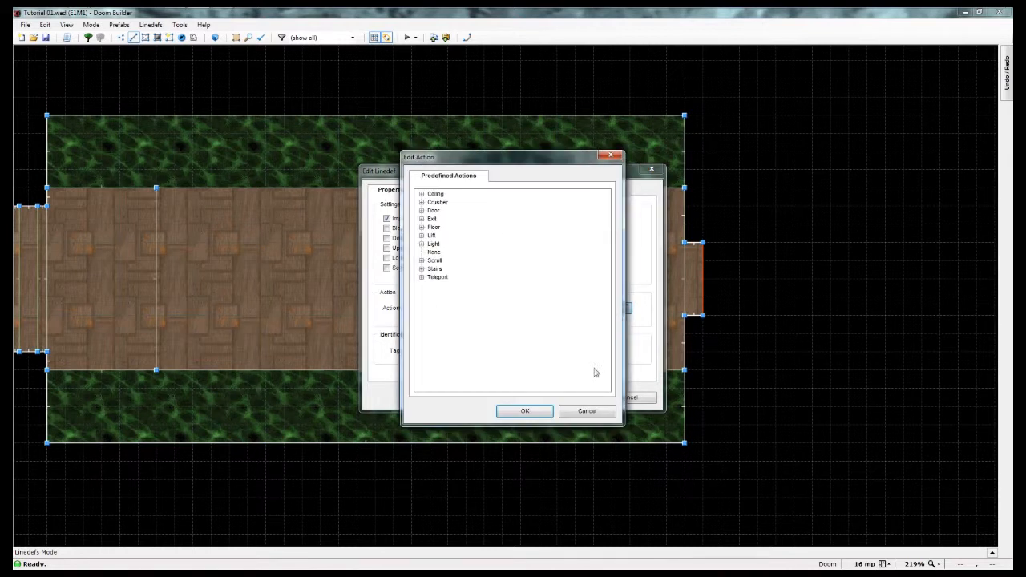
click(422, 219)
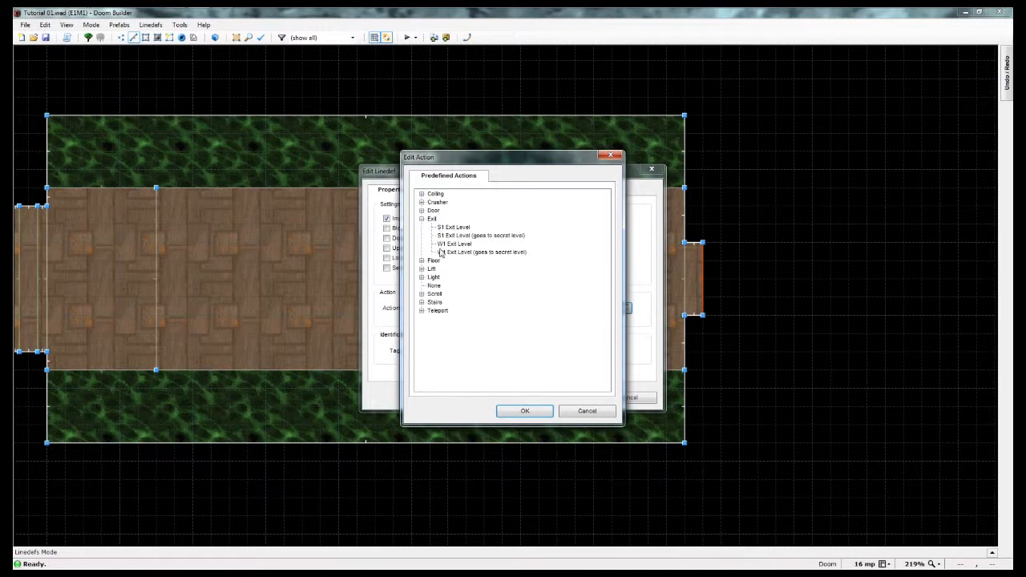
click(440, 229)
click(524, 412)
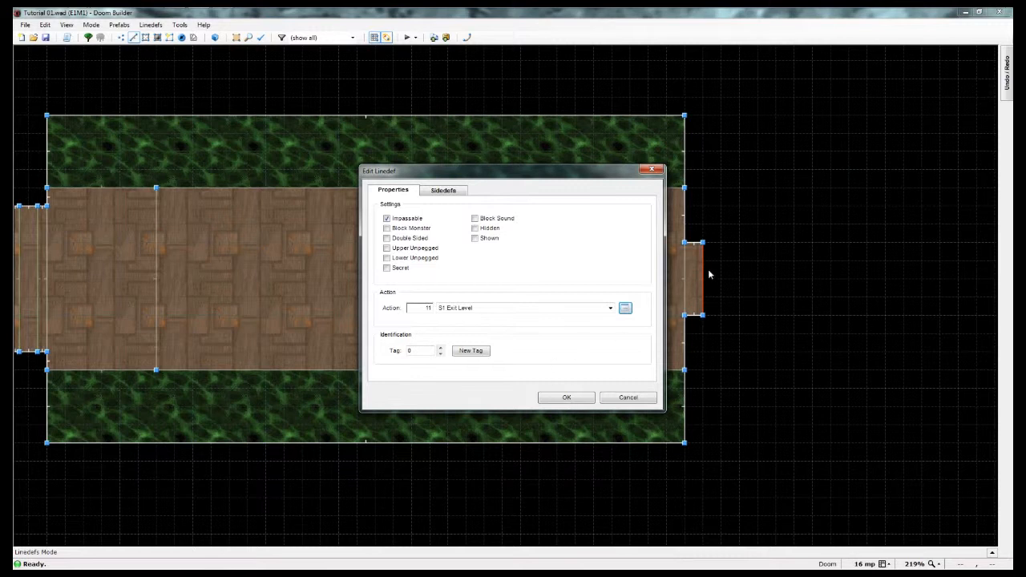
click(566, 399)
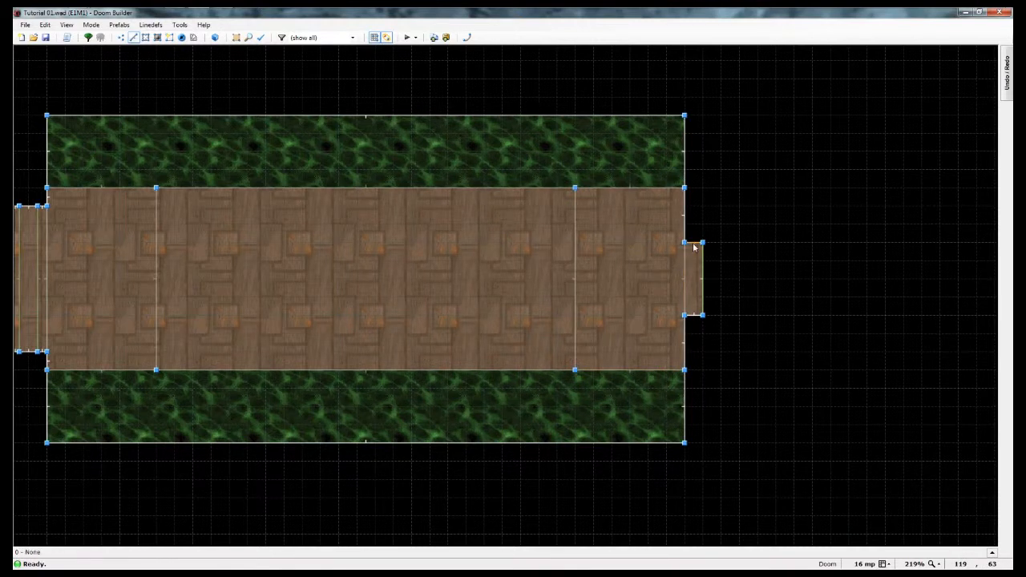
Set the front middle texture of the recess's two side linedefs to LITE5.
right_click(697, 321)
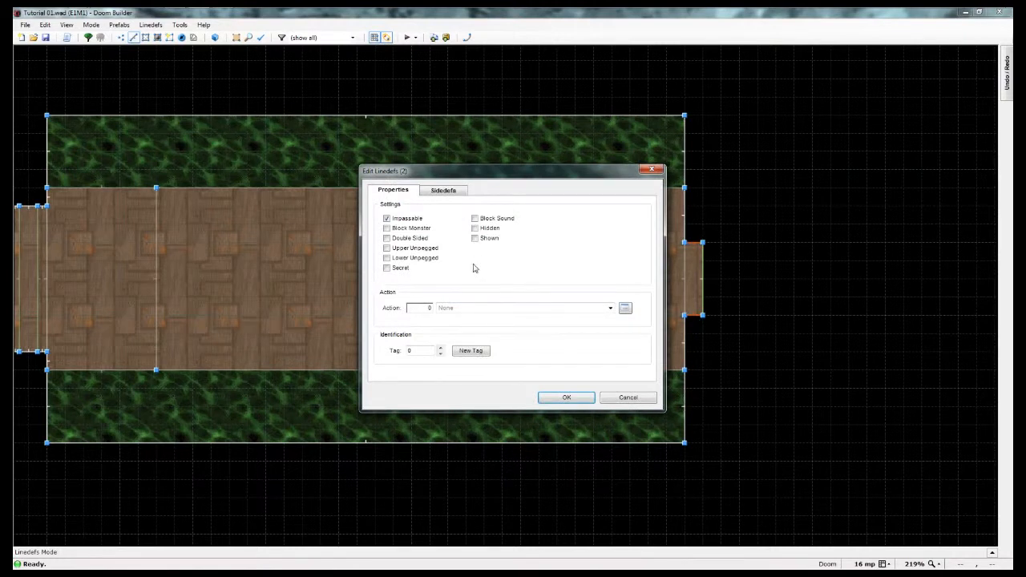
click(450, 192)
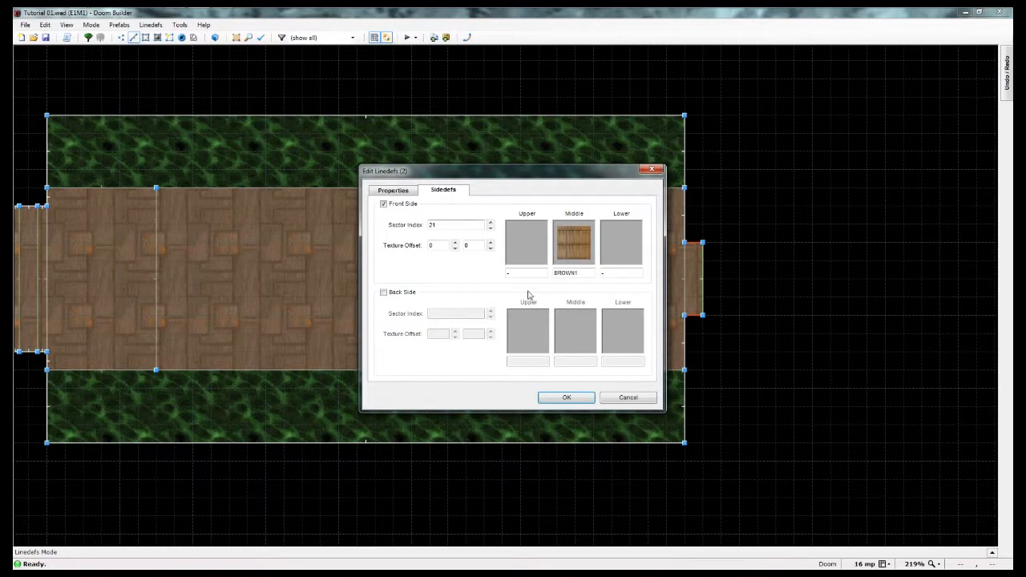
click(569, 260)
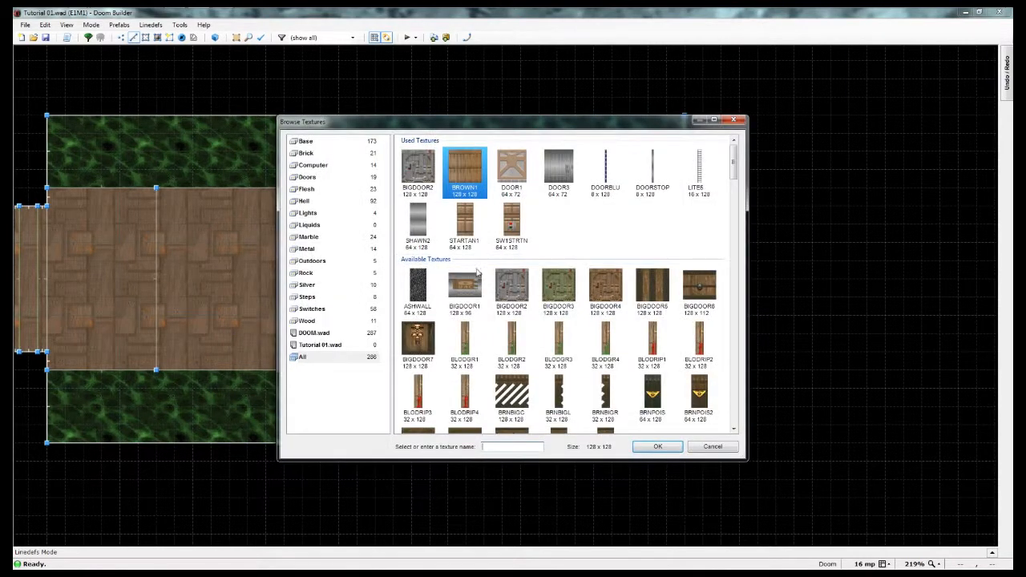
click(691, 178)
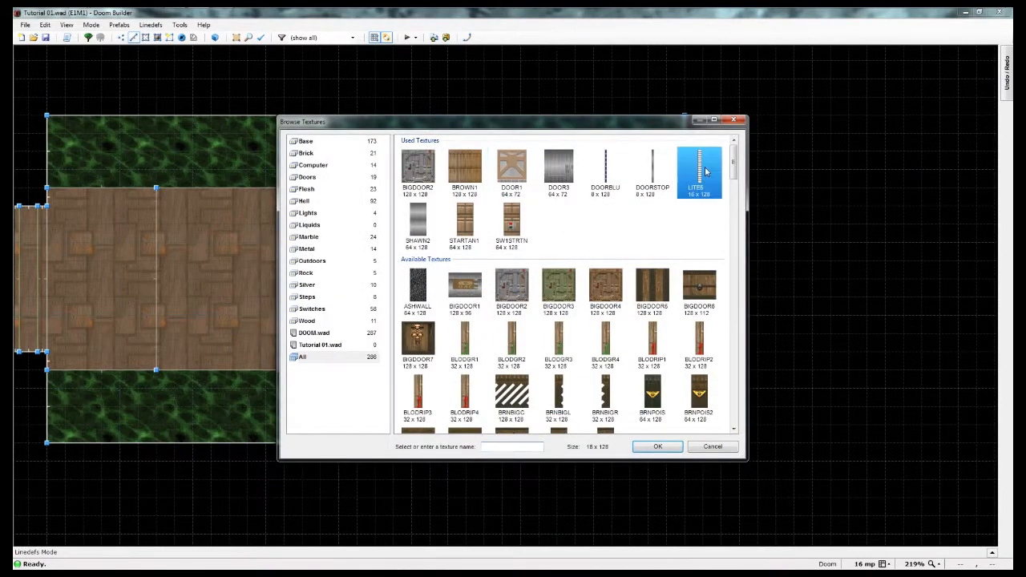
click(657, 447)
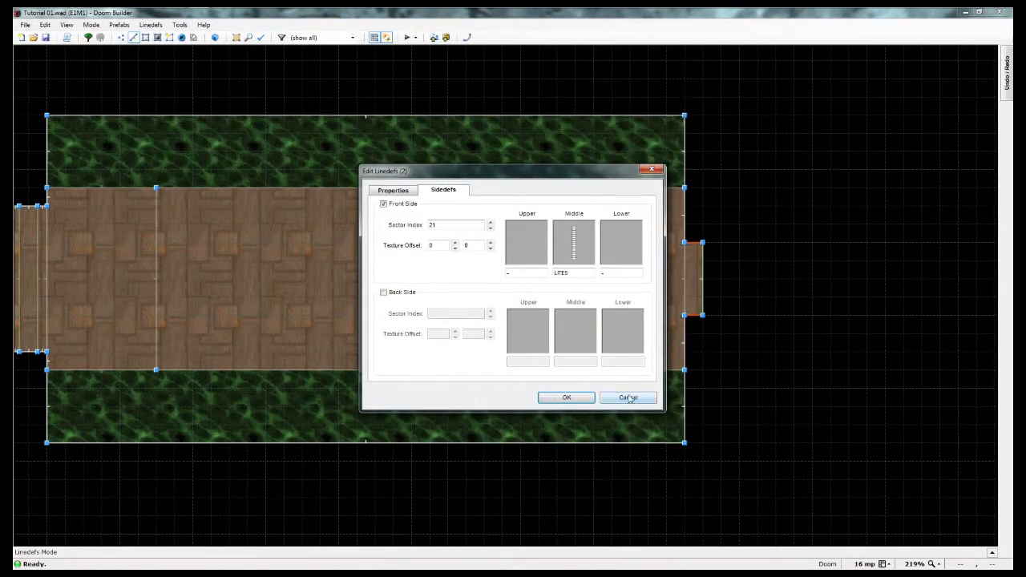
click(564, 398)
click(574, 394)
key(s)
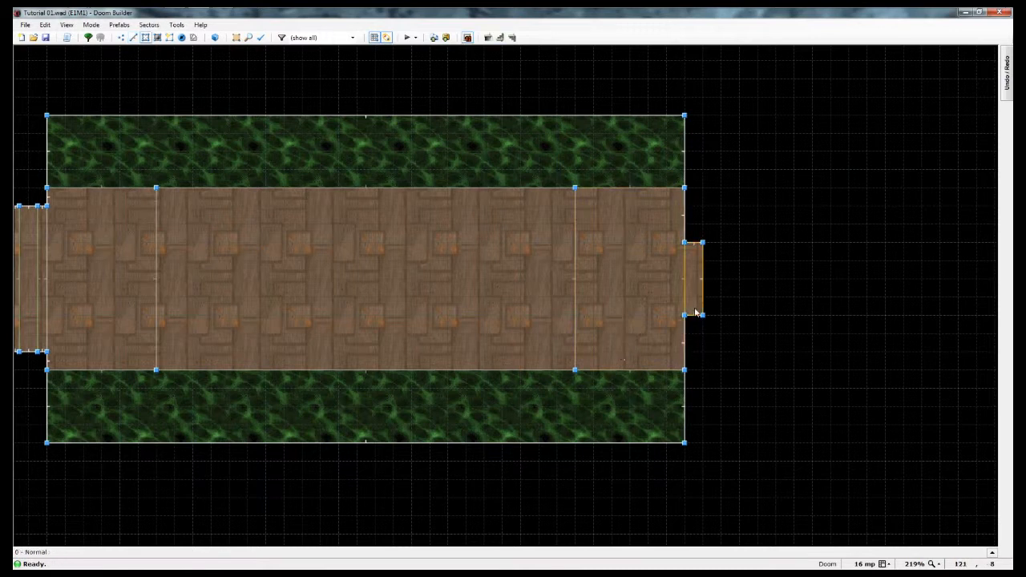
Set the ceiling height of the exit recess sector in the east wall to 72.
right_click(694, 289)
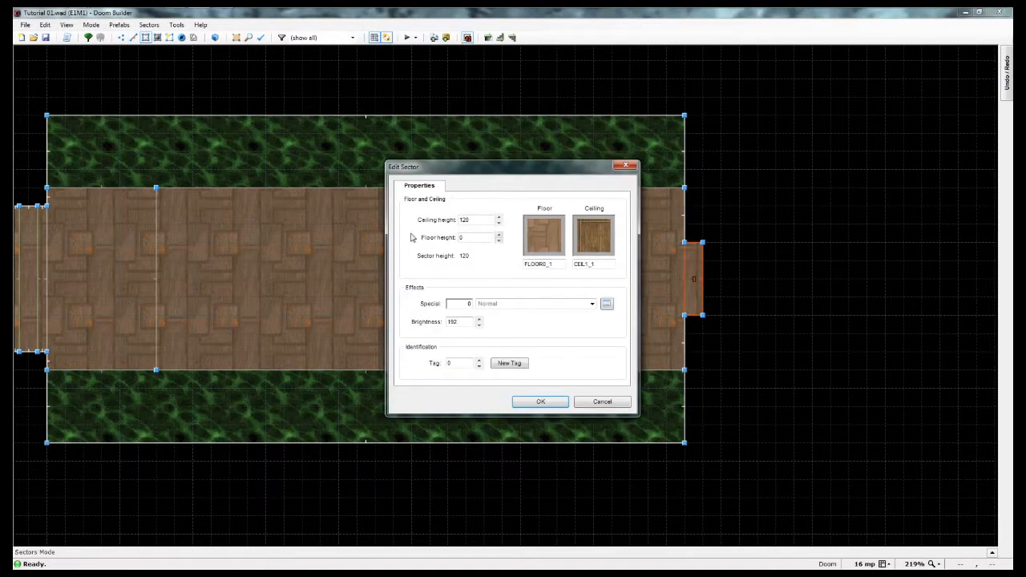
double_click(472, 218)
text(72)
click(541, 402)
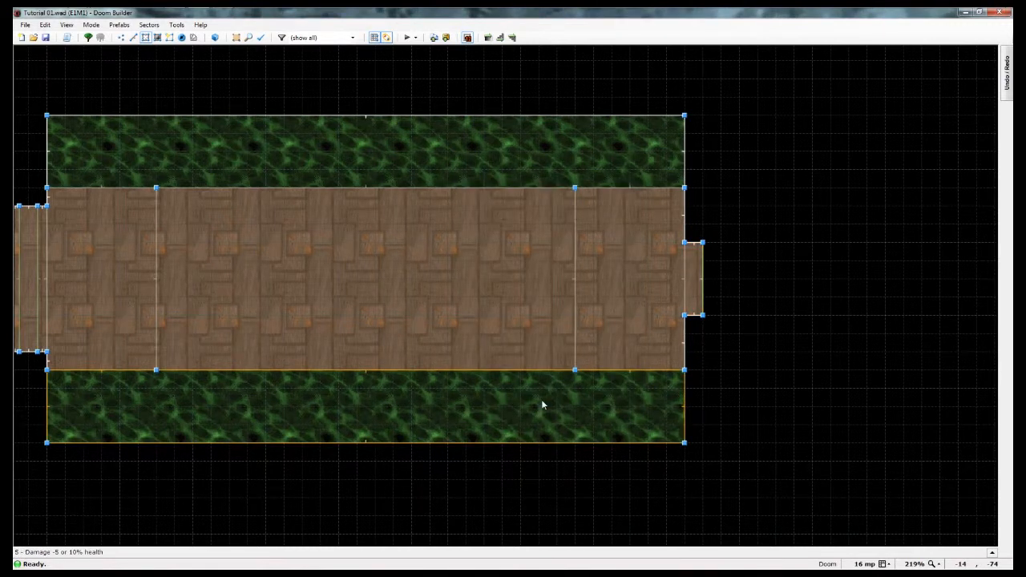
In the 3D view, lower the brightness of the sector beneath the east overhang to 176 and darken the sector beneath the west overhang.
key(w)
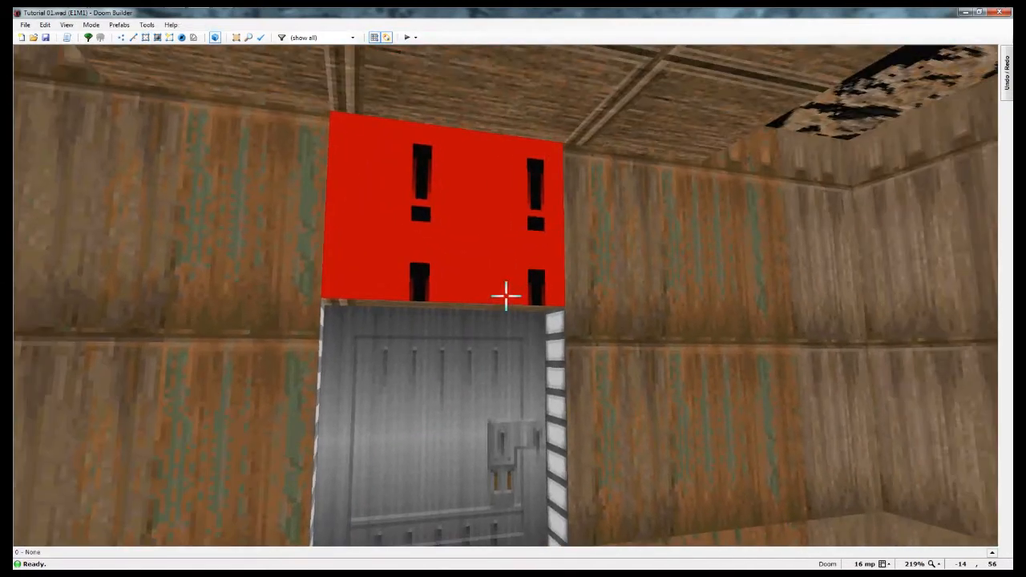
key(f)
key(e)
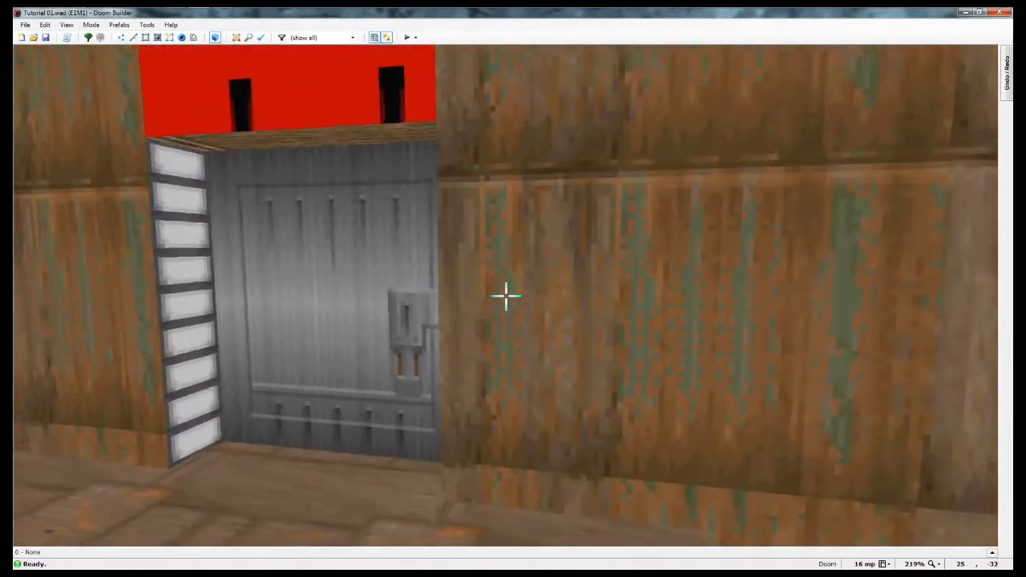
key(s)
key(plus)
key(plus)
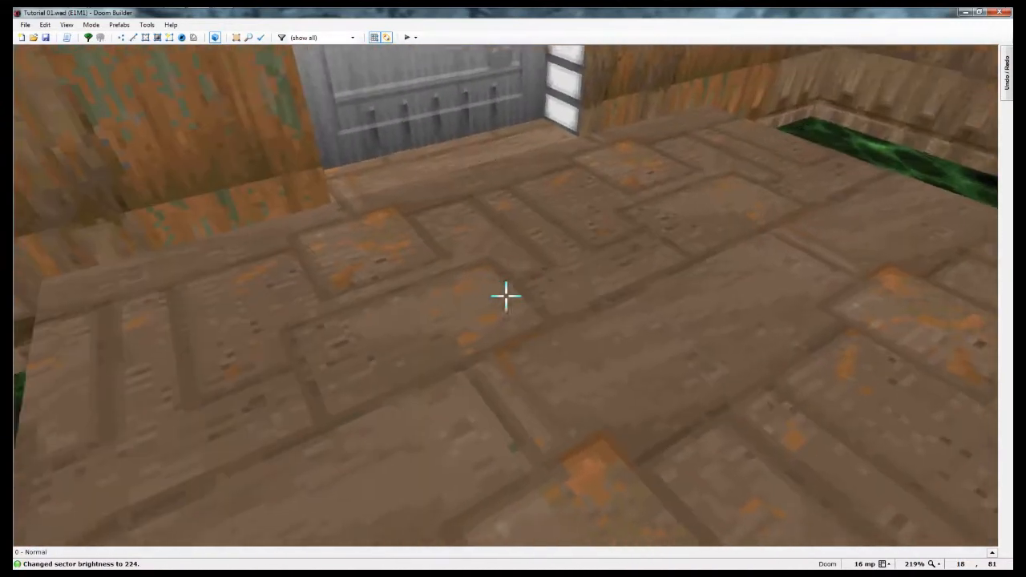
key(minus)
key(minus)
key(minus)
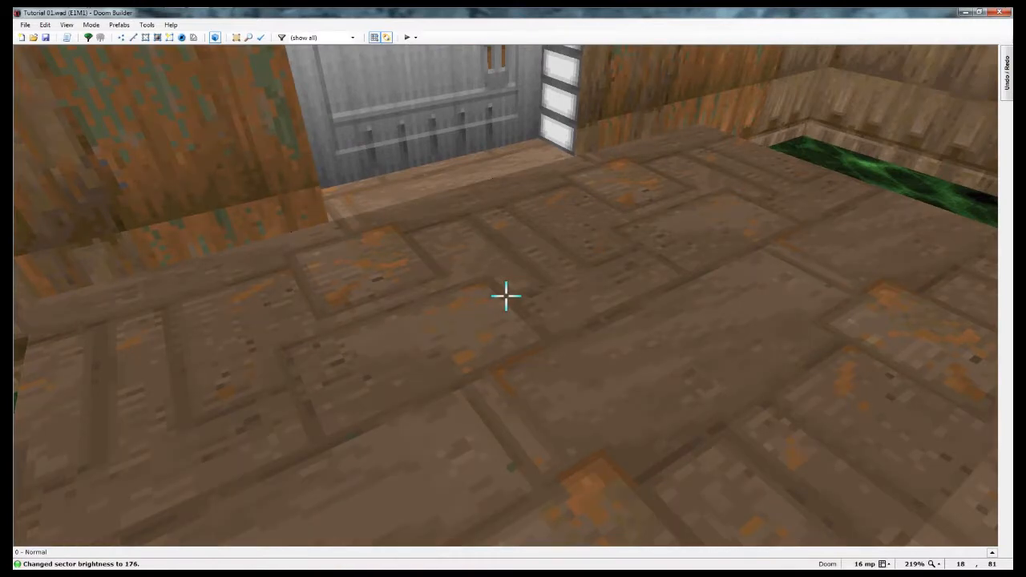
key(minus)
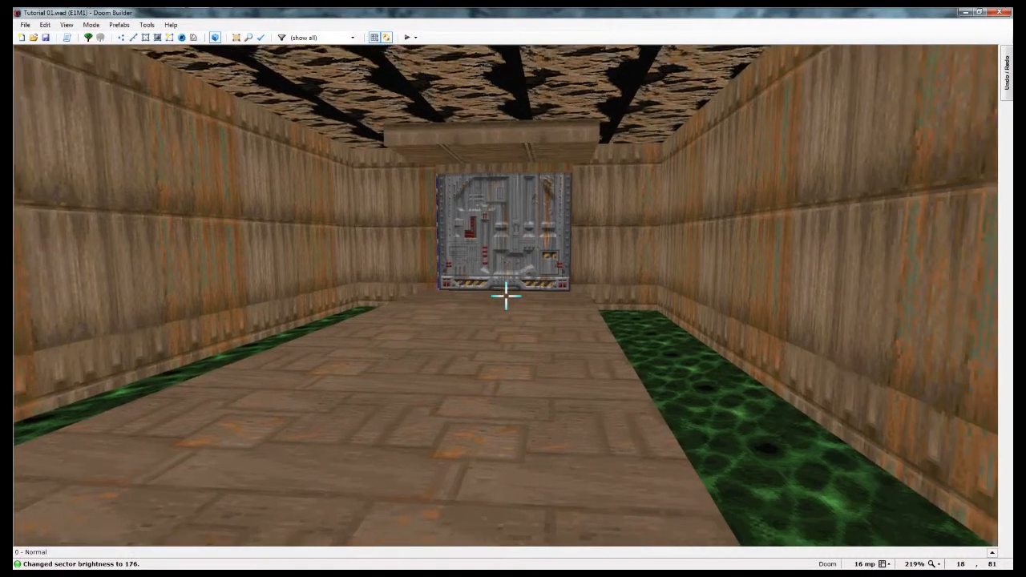
shift+scroll(506, 296, up, 3)
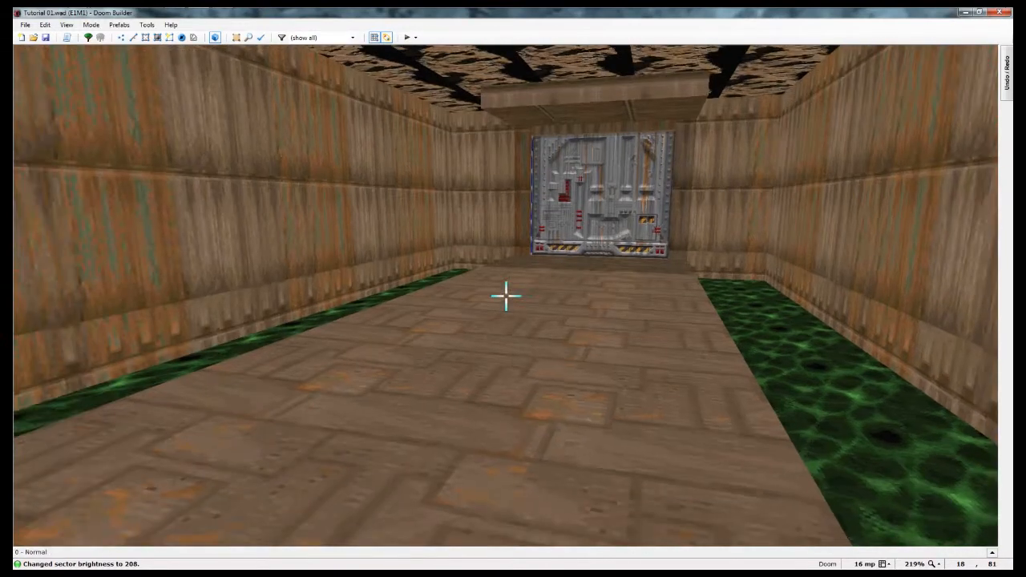
Set the front upper texture of the linedef above the exit door recess to BROWN1.
key(w)
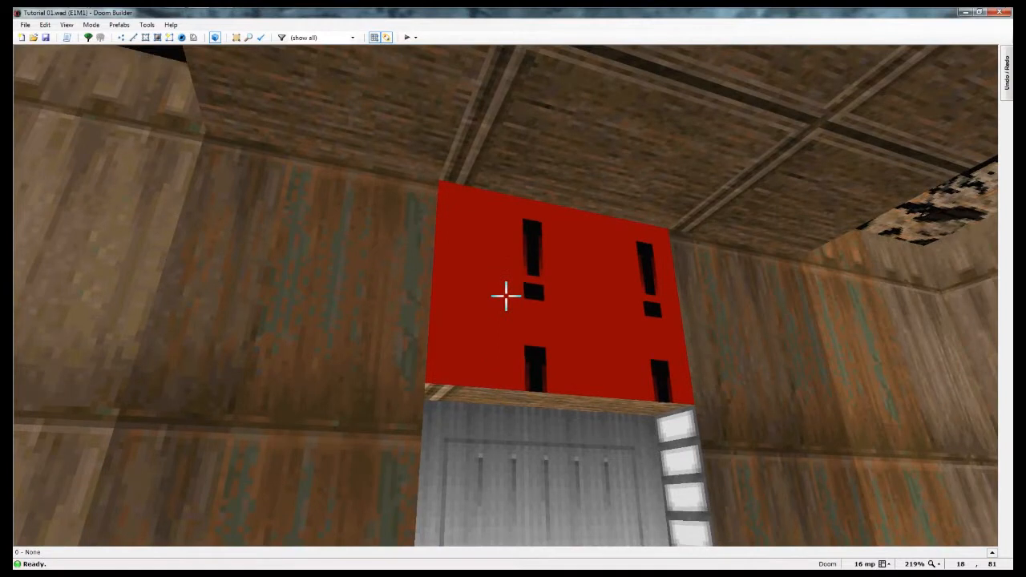
right_click(505, 296)
click(440, 192)
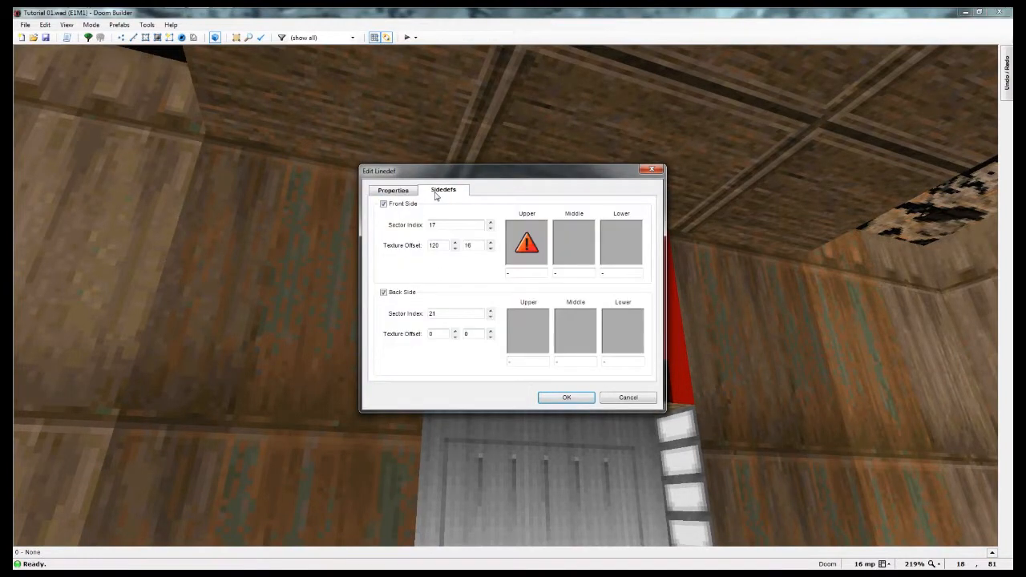
click(526, 242)
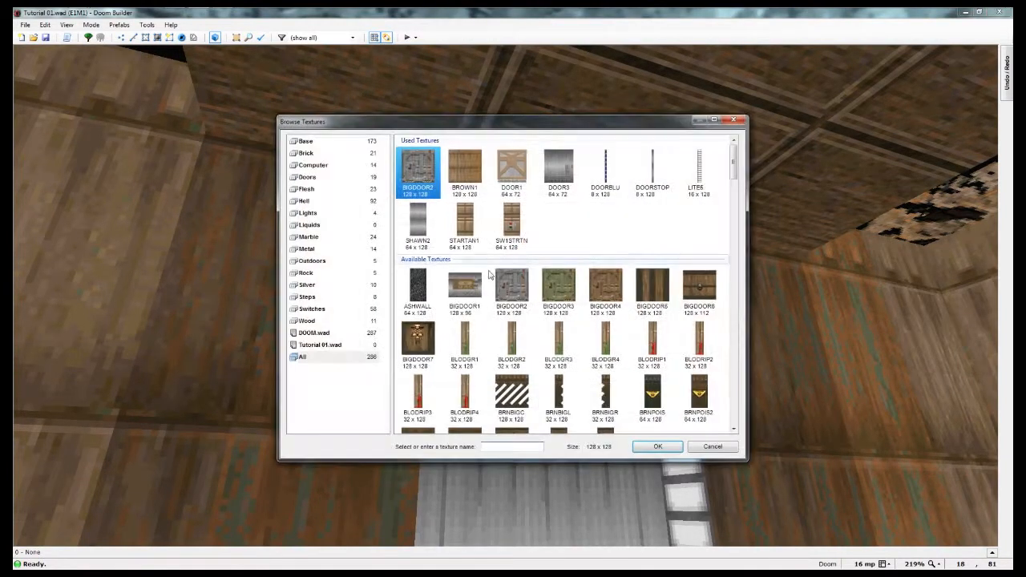
click(473, 173)
click(656, 449)
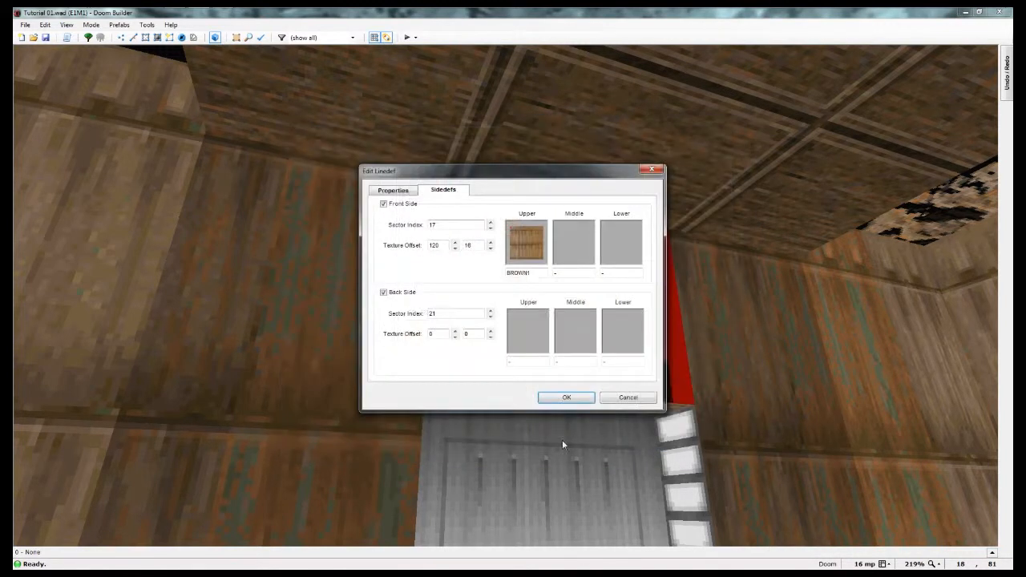
click(566, 397)
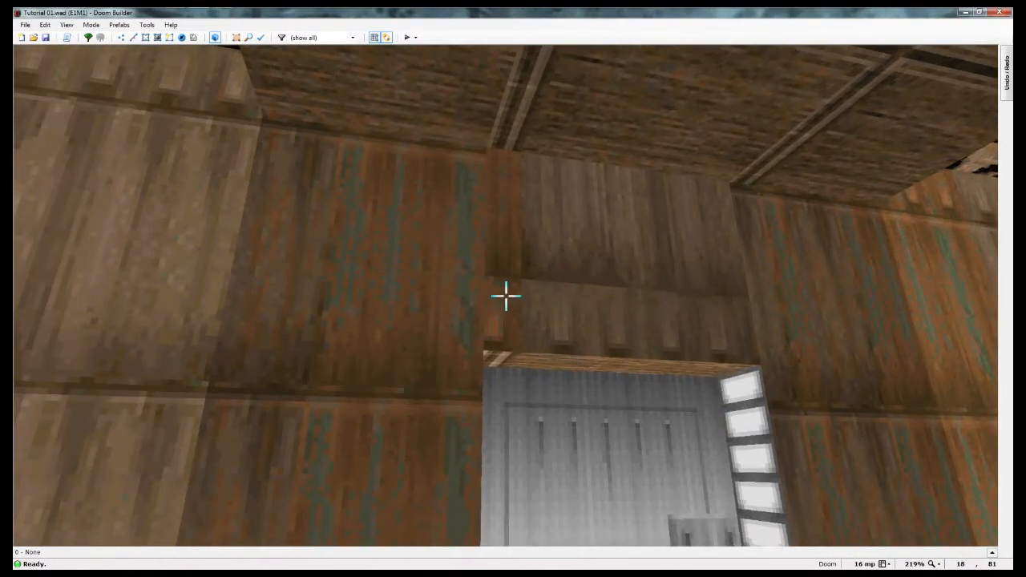
Shift the BROWN1 texture above the exit door vertically to offsets 120, 64 so it lines up with the neighbouring walls.
key(Up)
key(Up)
key(Up)
key(Up)
key(Up)
key(Up)
key(Up)
key(Up)
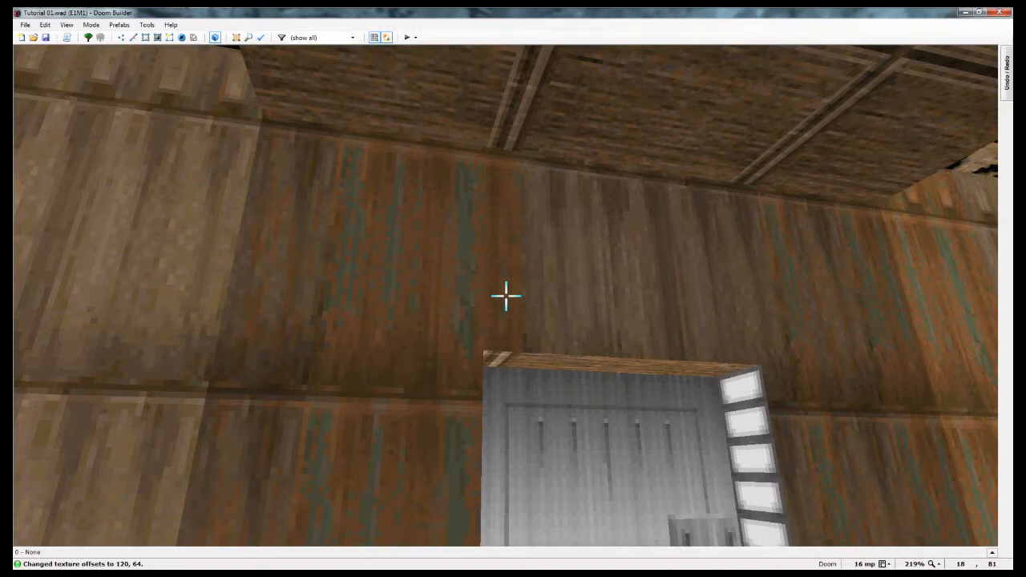
Inspect the nukage room, the blue-key door and the starting room in 3D, and return to the 2D map.
key(e)
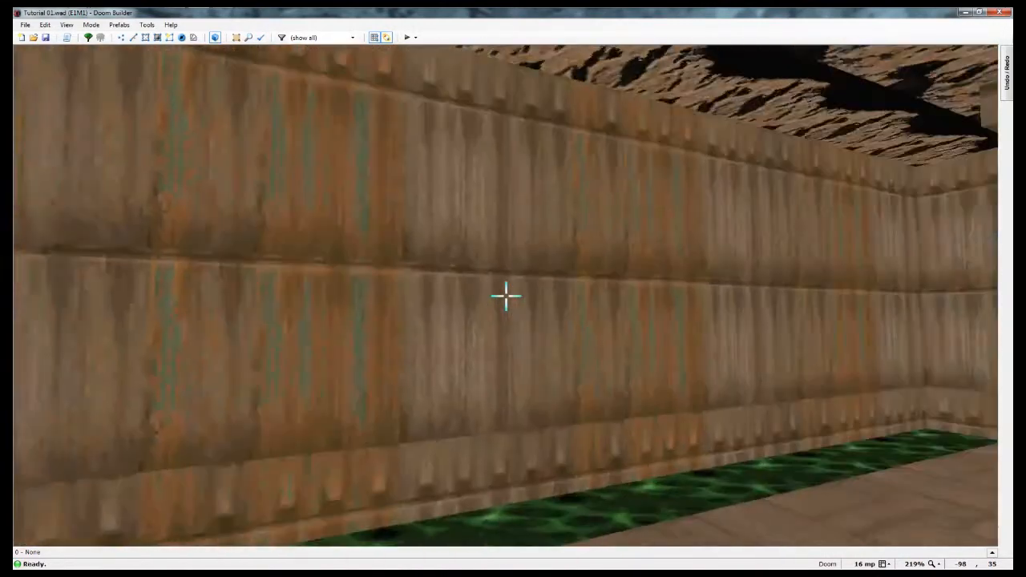
key(f)
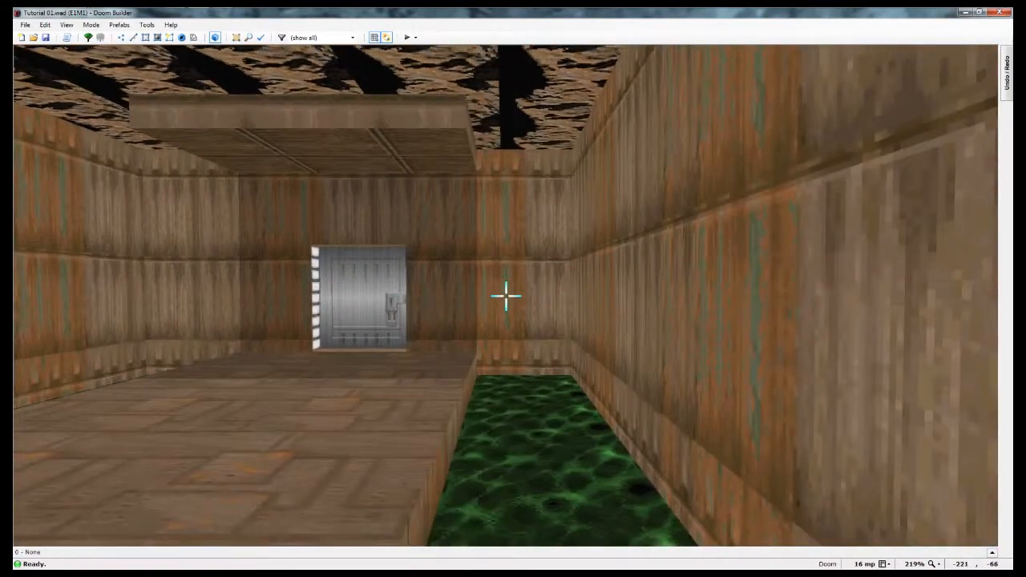
key(e)
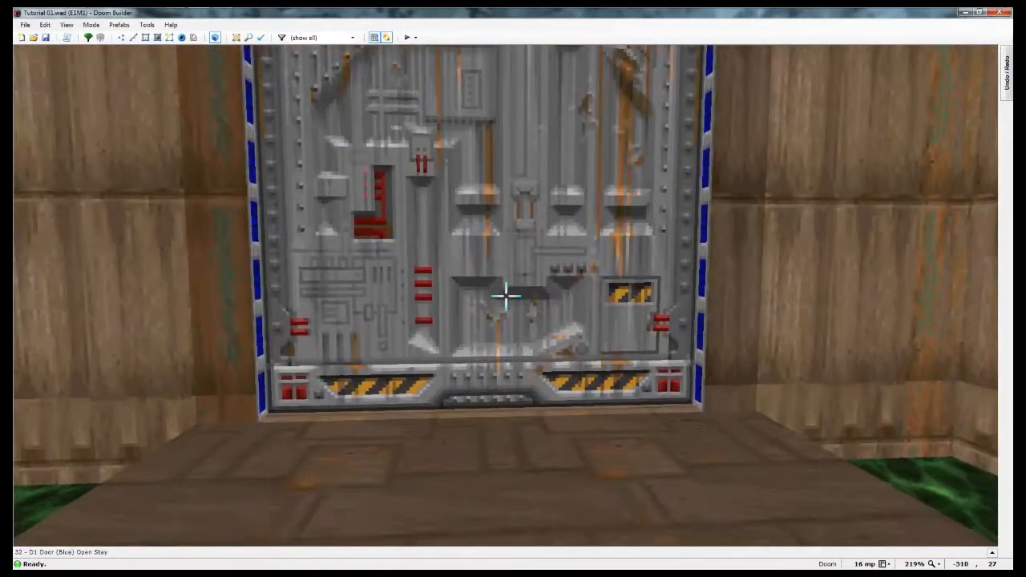
key(d)
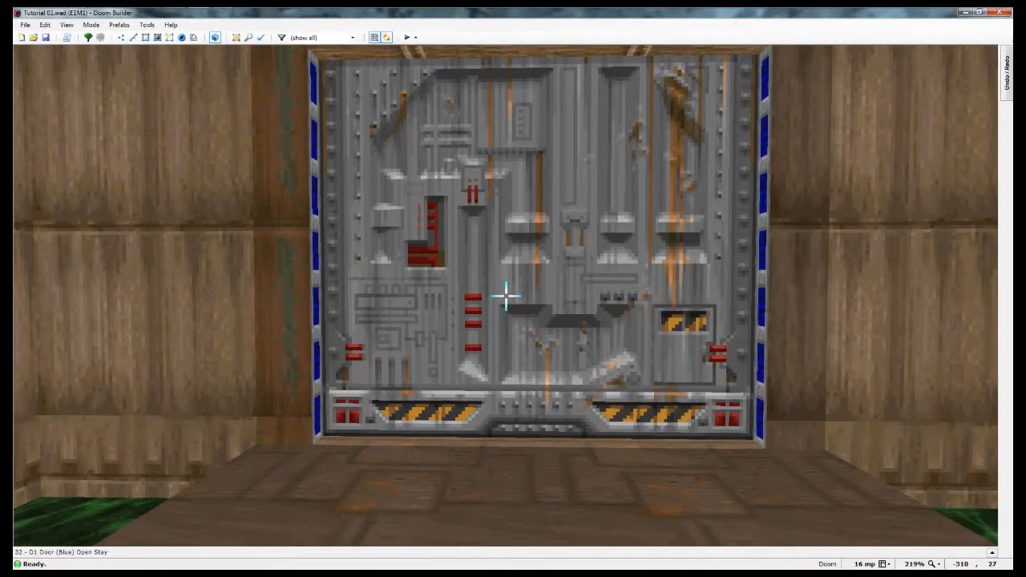
key(e)
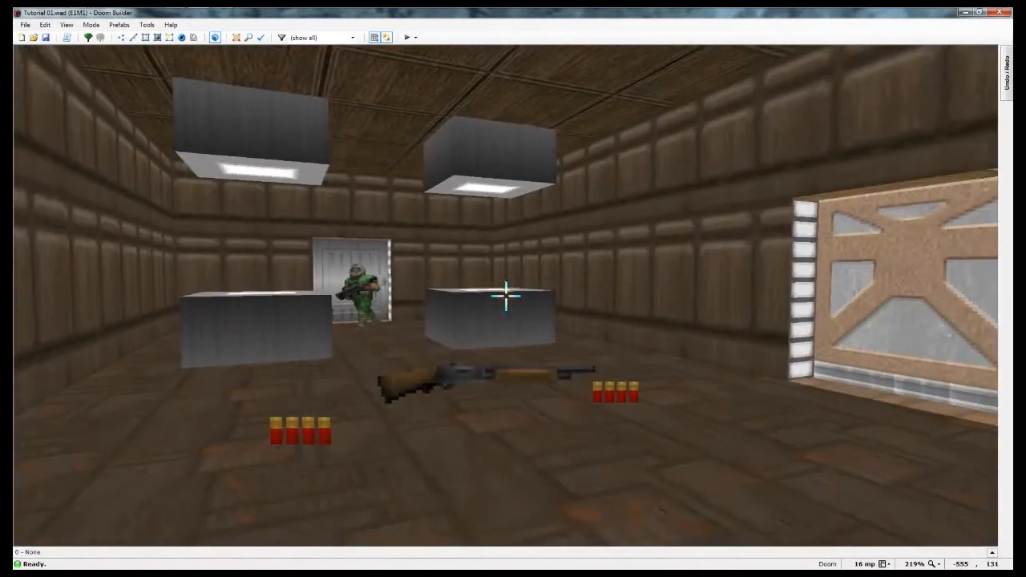
key(e)
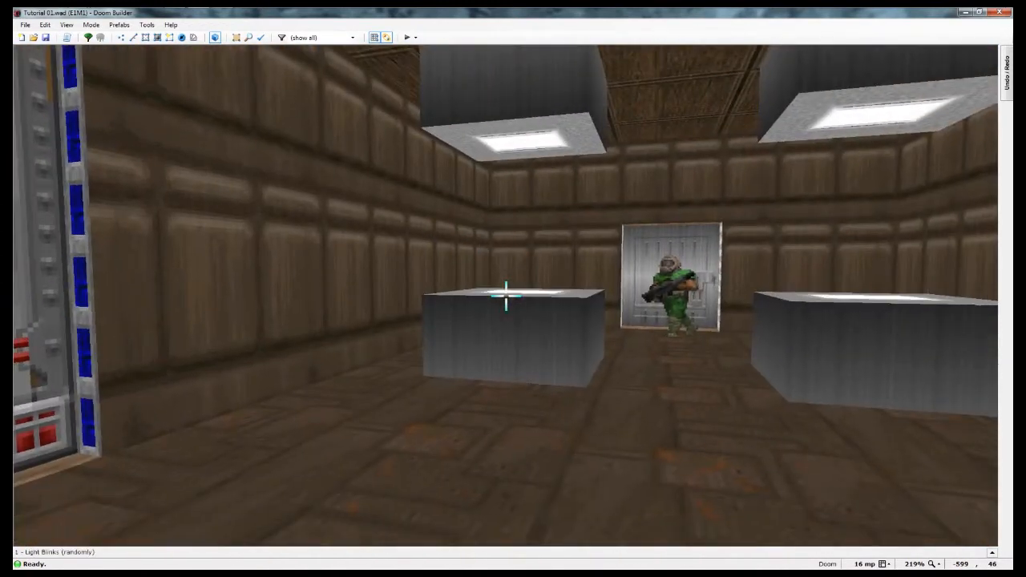
key(w)
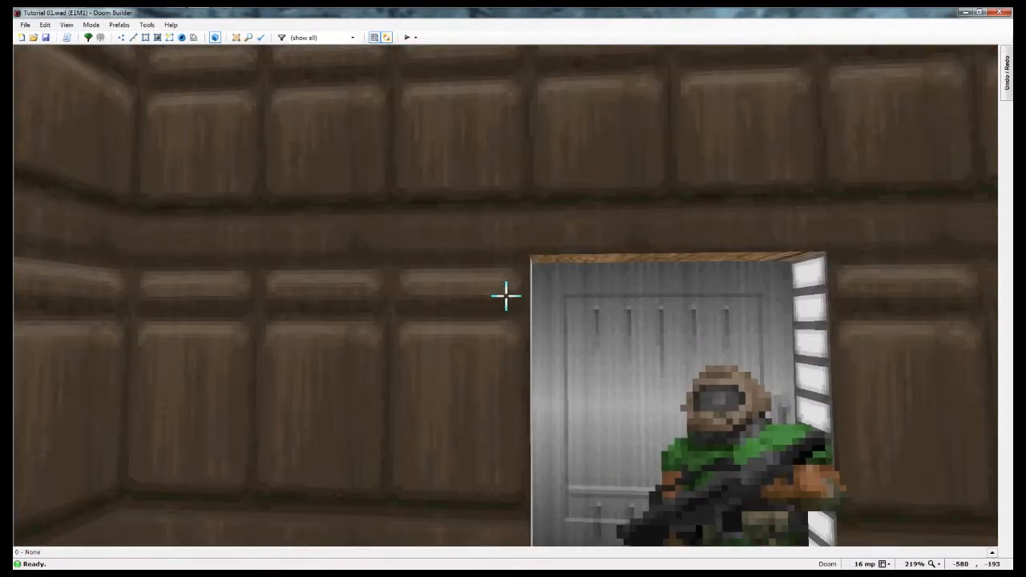
key(w)
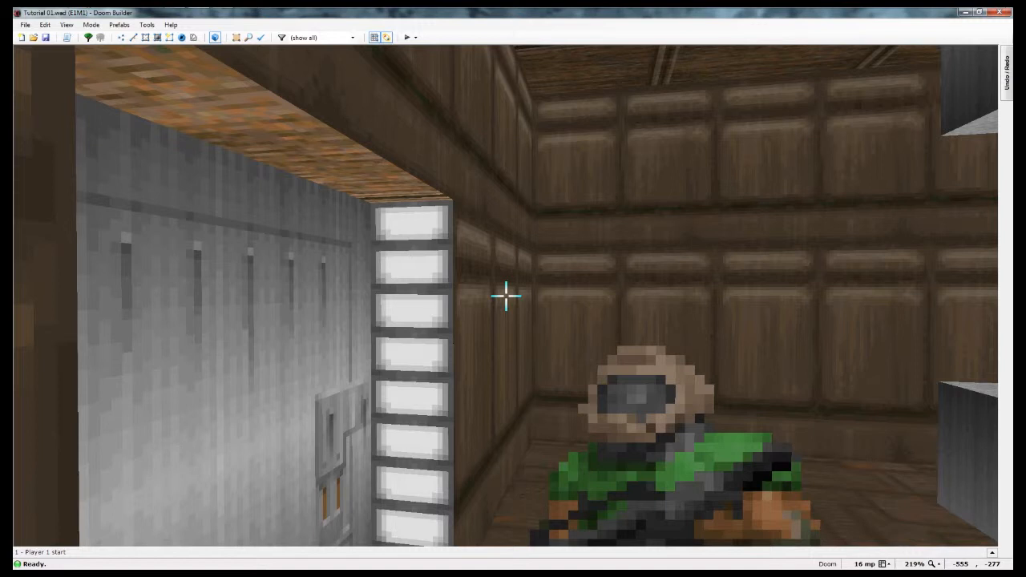
key(q)
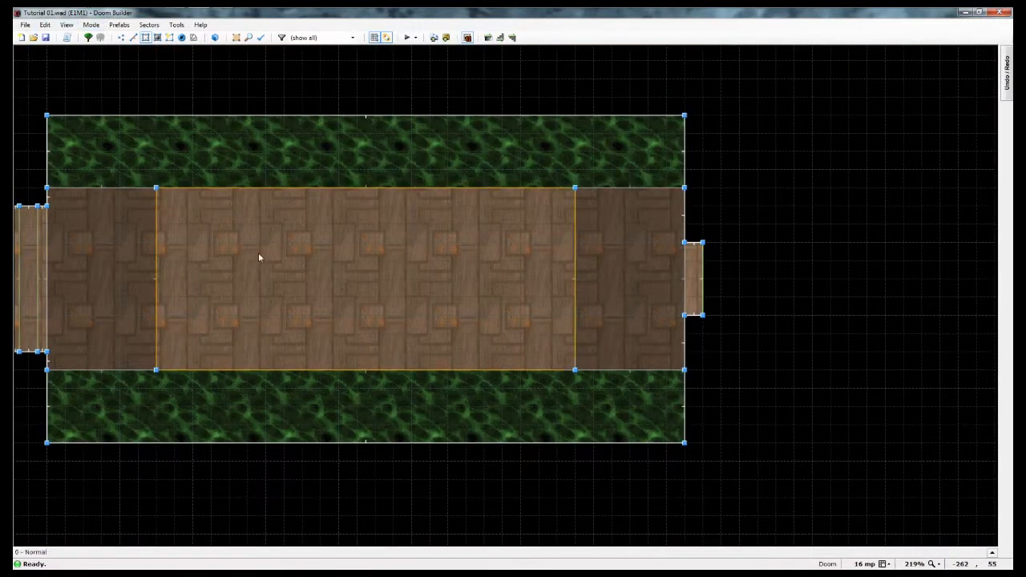
Place a Former Sergeant at angle 180 on the outdoor room's central walkway, toward its eastern end.
scroll(258, 253, down, 6)
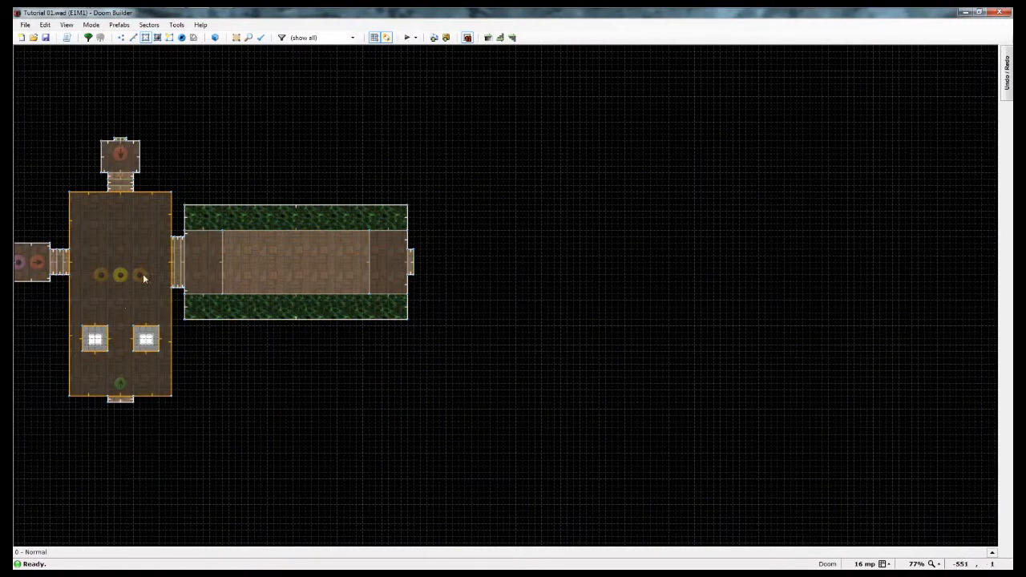
middle_drag(142, 274, 373, 329)
scroll(373, 330, up, 2)
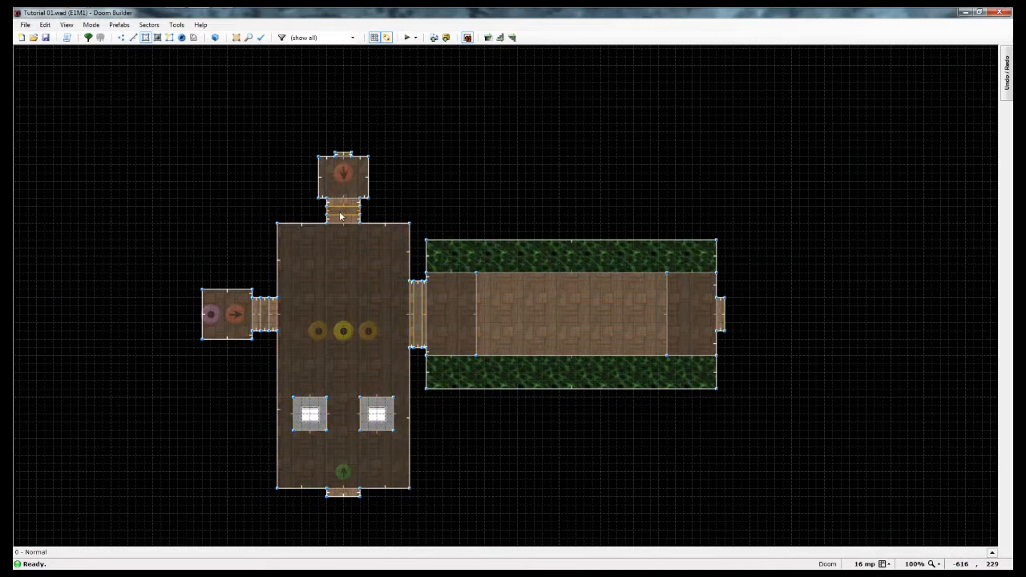
scroll(328, 386, up, 2)
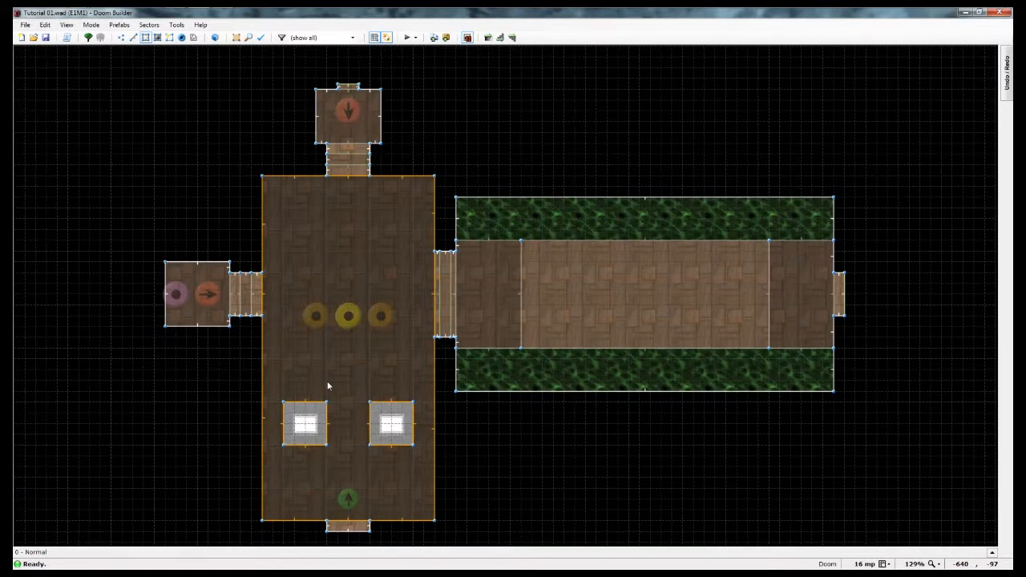
middle_drag(328, 386, 338, 368)
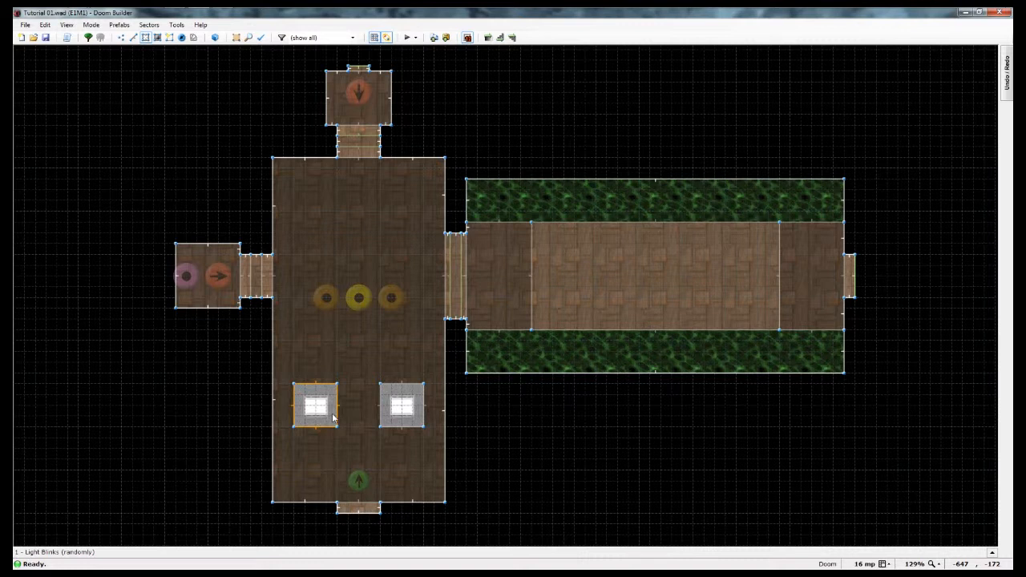
key(t)
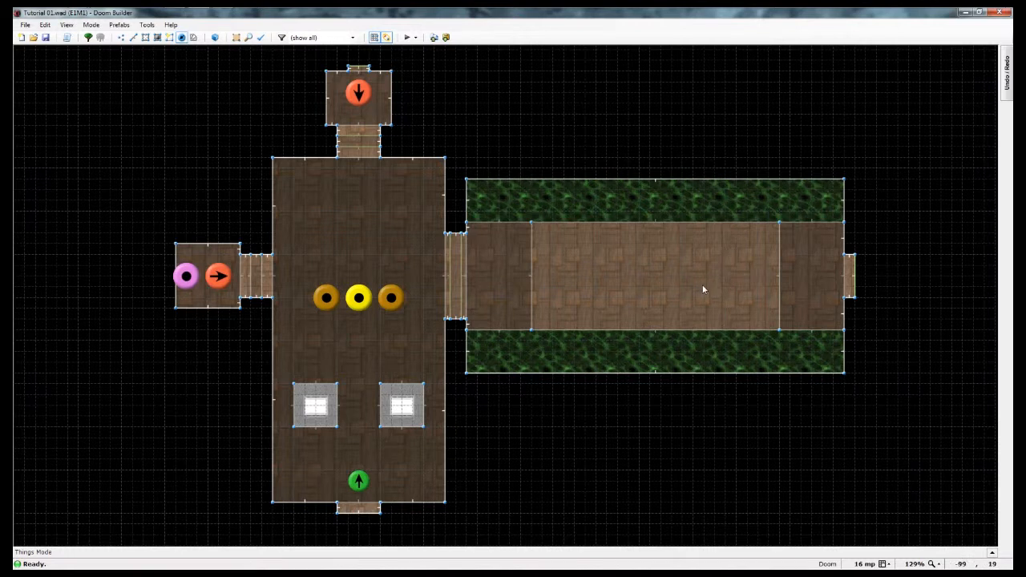
key(Insert)
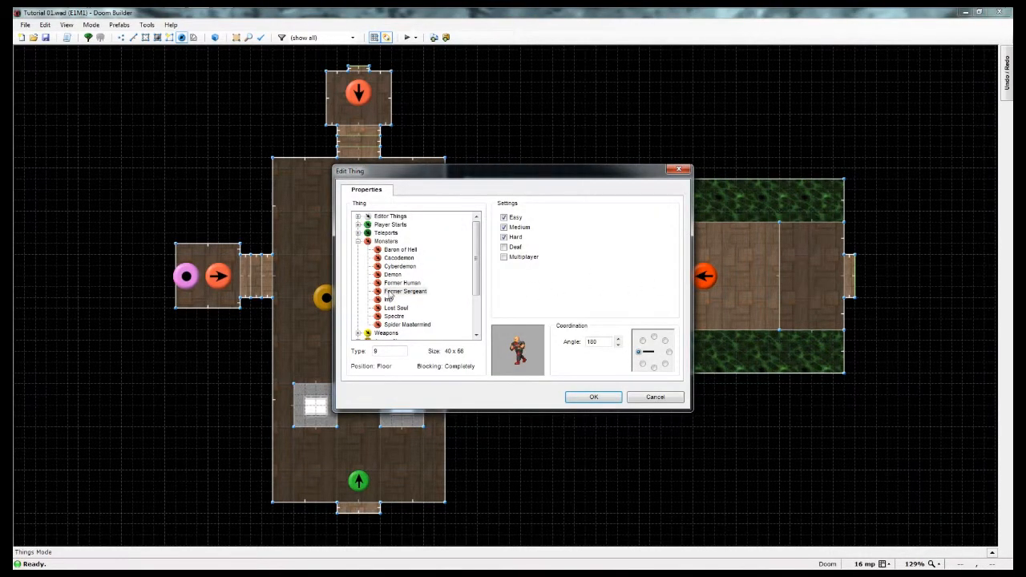
click(591, 398)
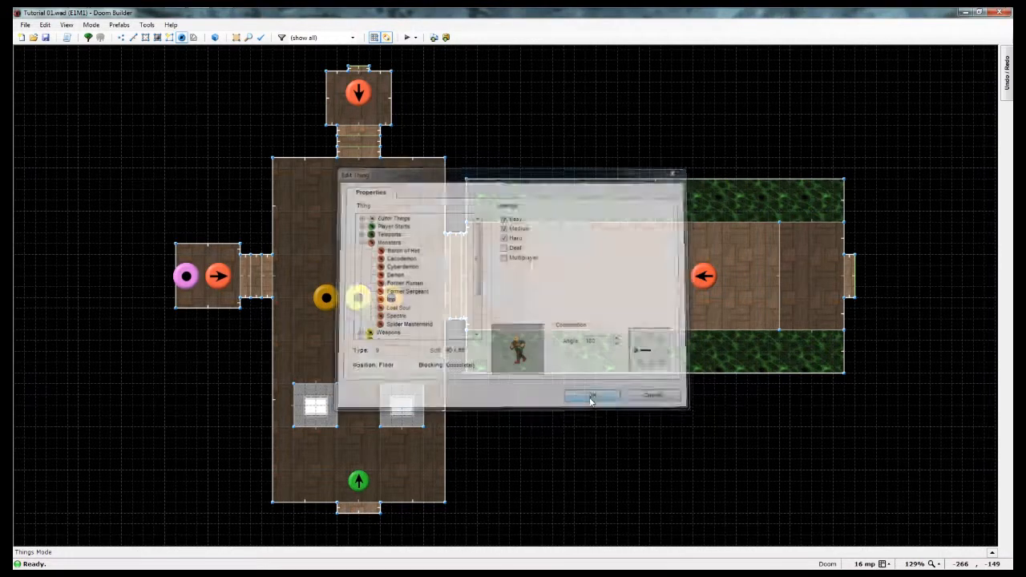
Place a Former Human at angle 180 in the northern nukage strip and move it fully inside the strip.
right_click(716, 214)
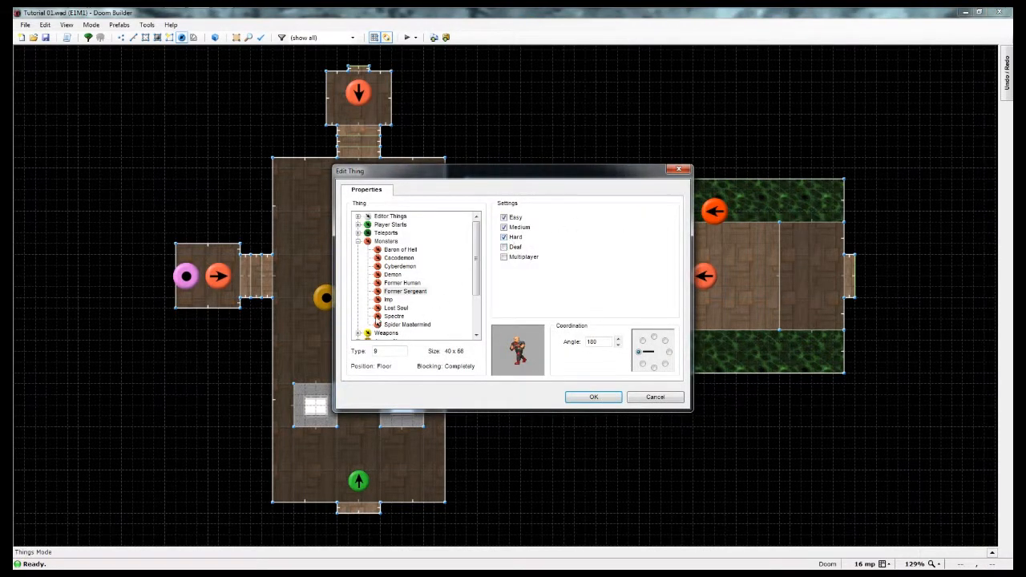
click(399, 284)
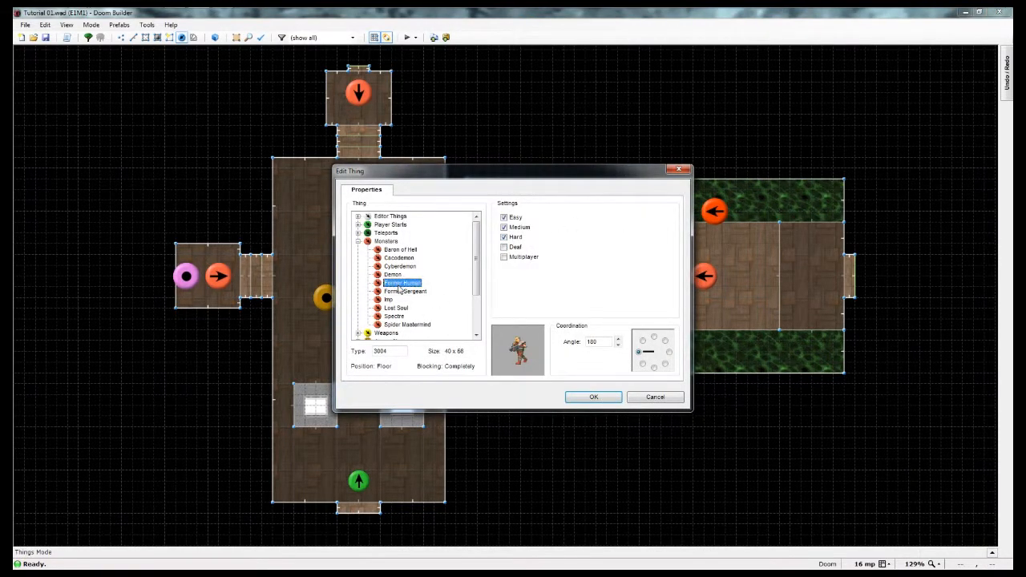
click(592, 398)
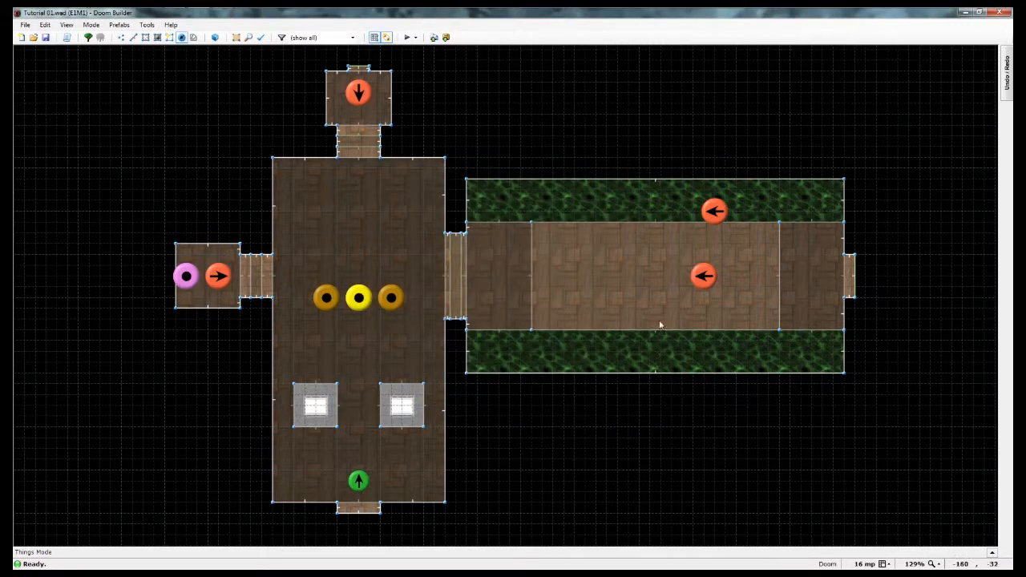
right_drag(712, 213, 735, 205)
Add a Former Human at angle 180 to the southern nukage strip and align it with the one in the northern strip.
right_click(745, 362)
right_click(744, 362)
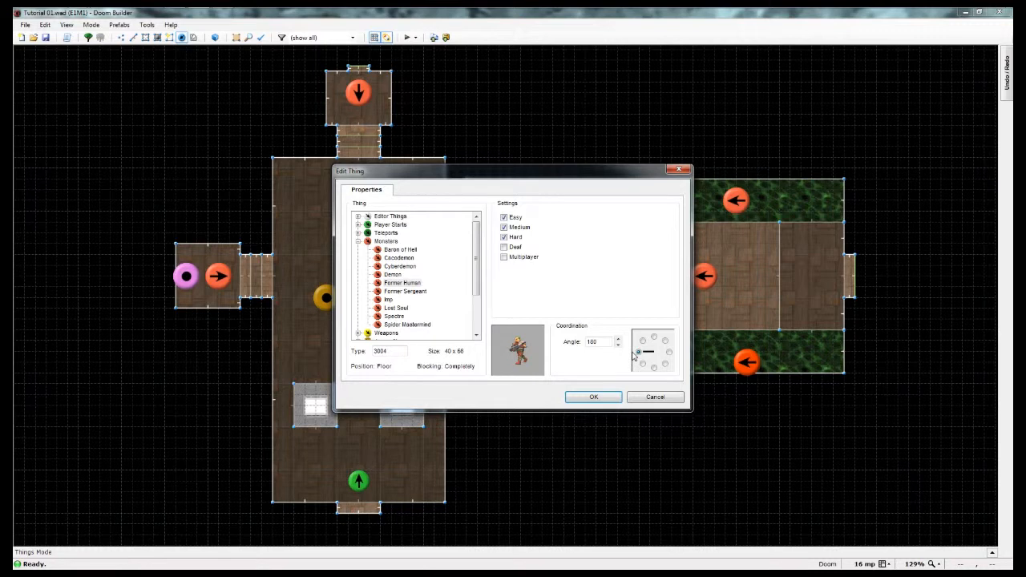
click(593, 397)
drag(746, 362, 733, 351)
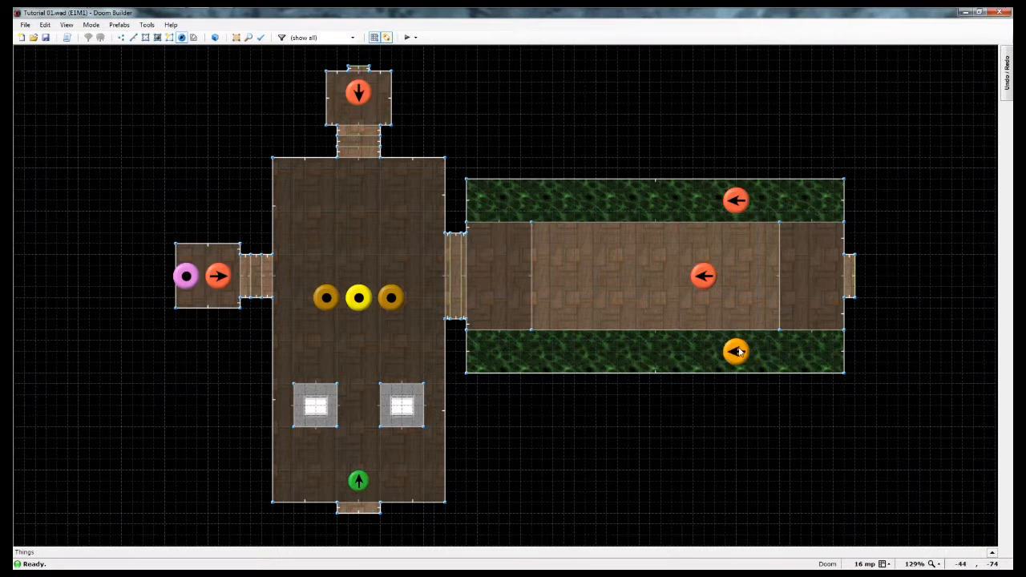
Inspect the starting room, its pillars, side doors and the Imp's closet in 3D, and return to the 2D map.
scroll(849, 260, up, 3)
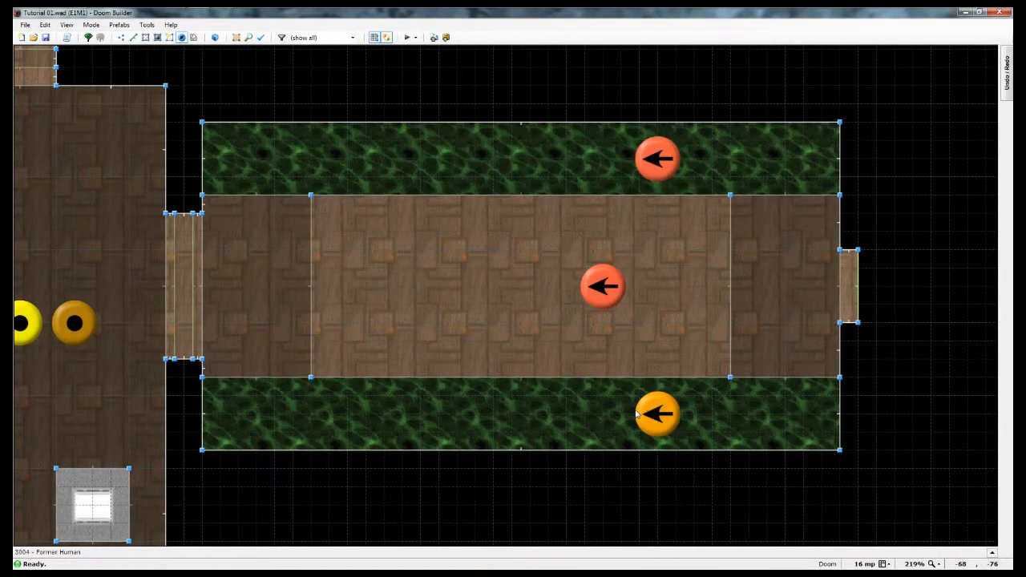
scroll(636, 413, down, 3)
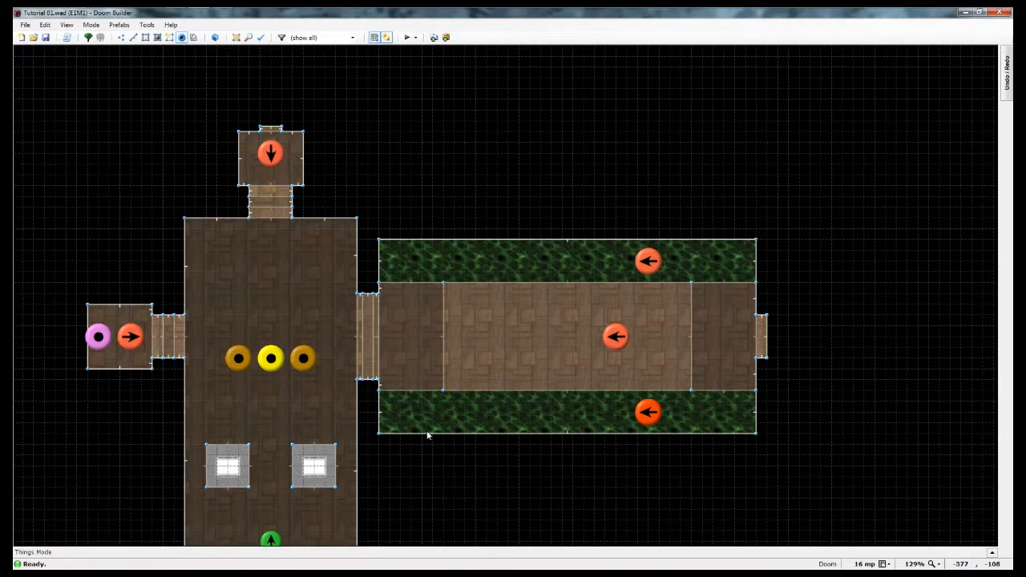
middle_drag(390, 439, 519, 384)
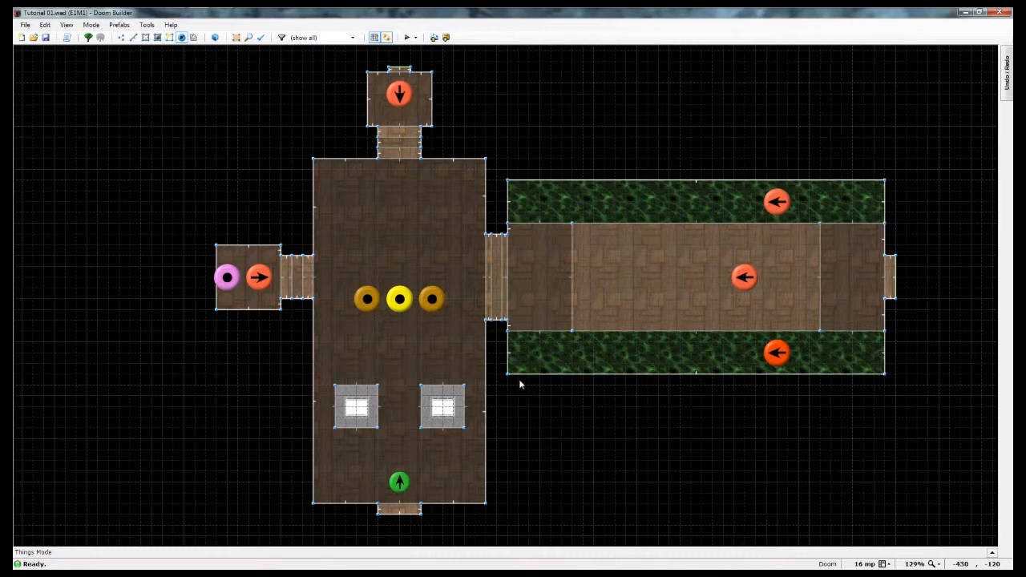
key(w)
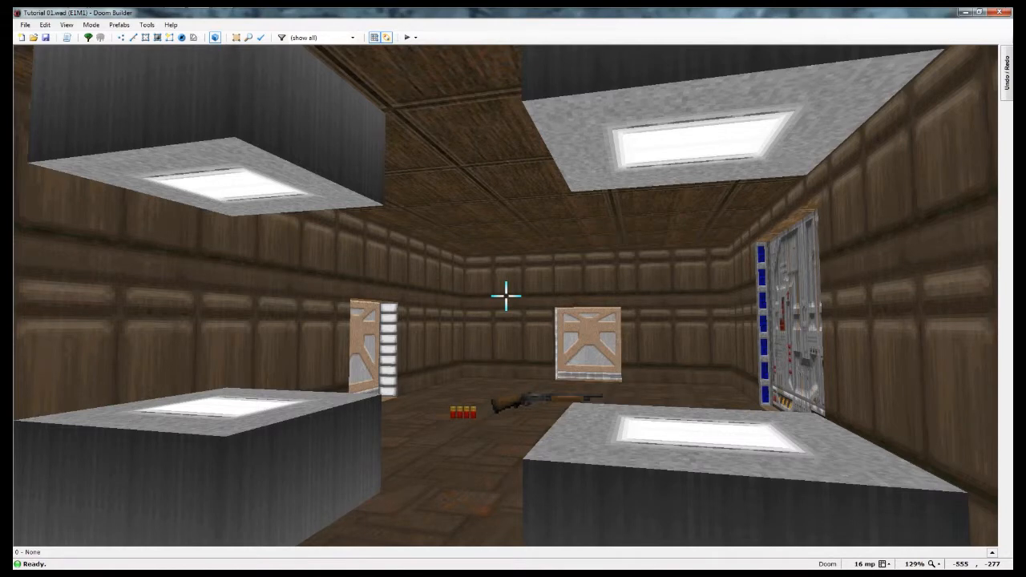
key(w)
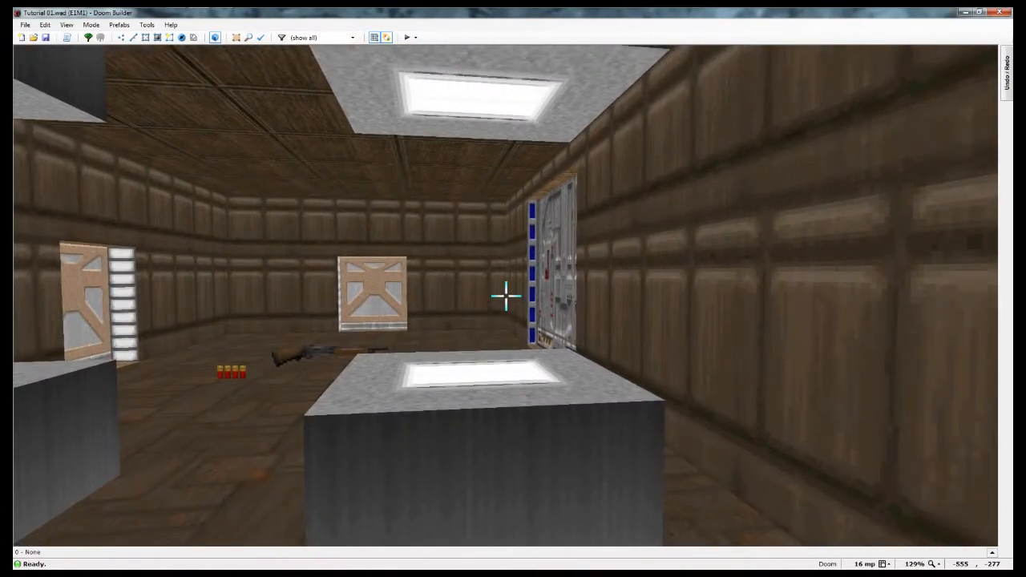
key(w)
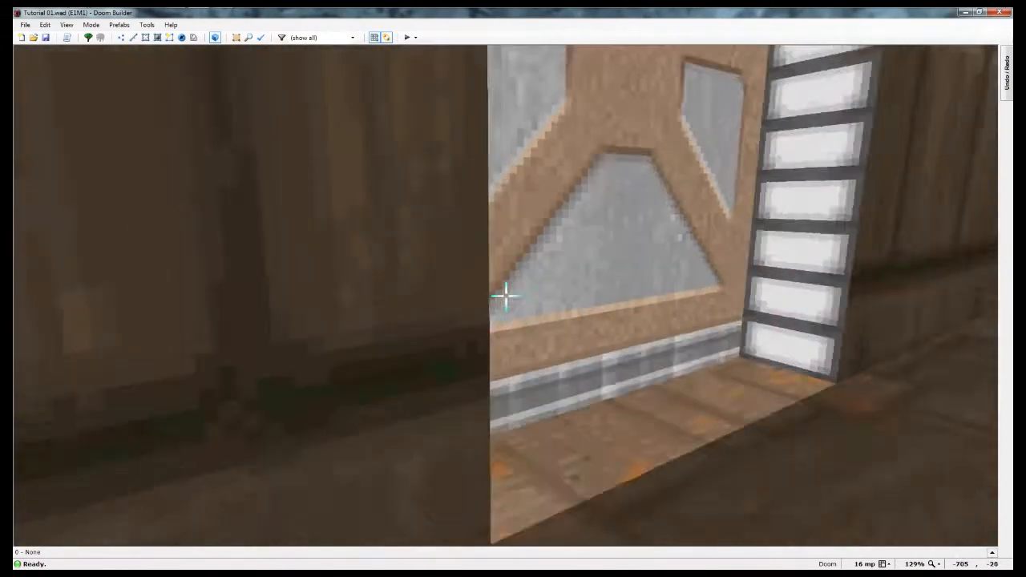
key(w)
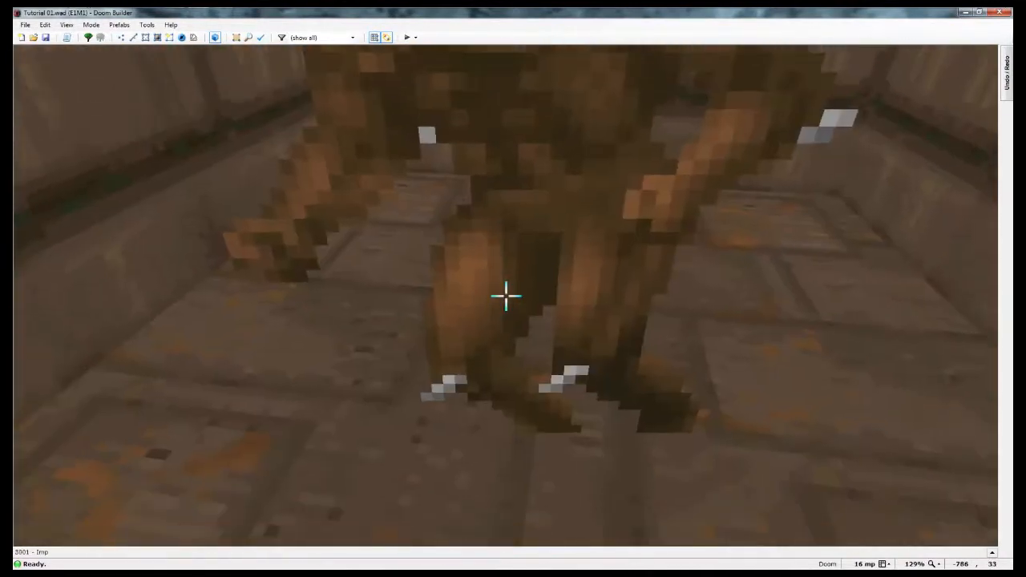
key(w)
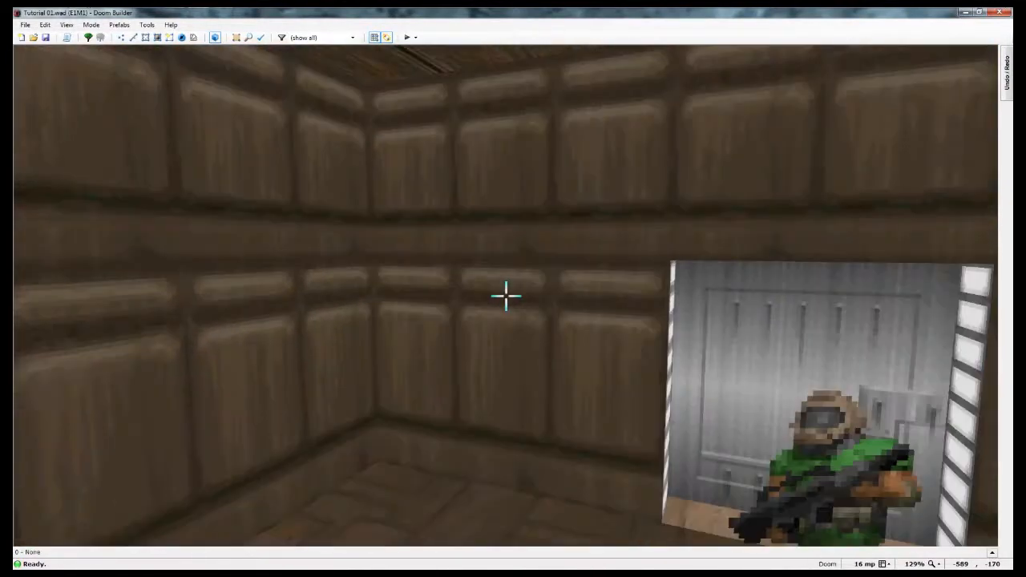
key(w)
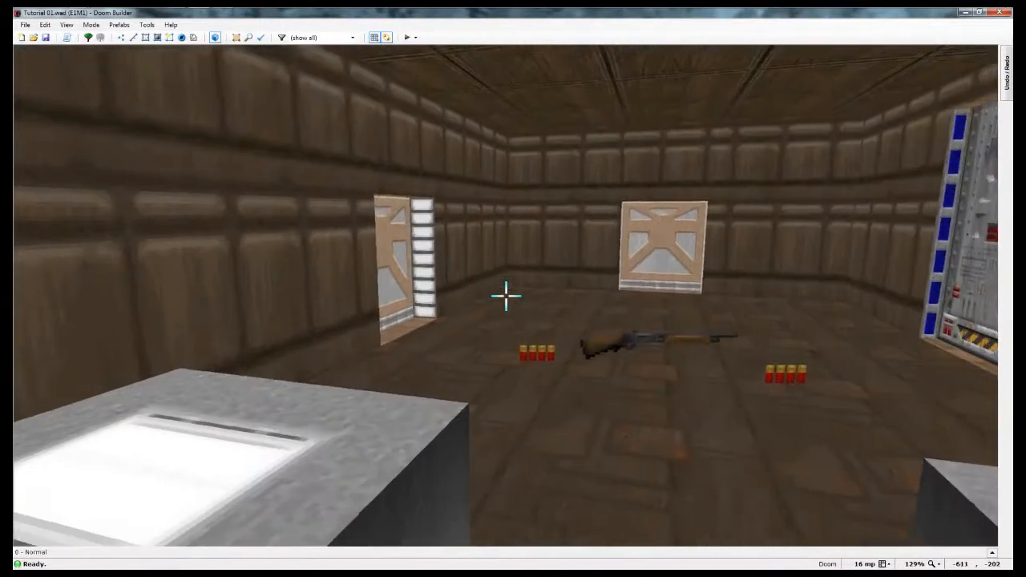
key(q)
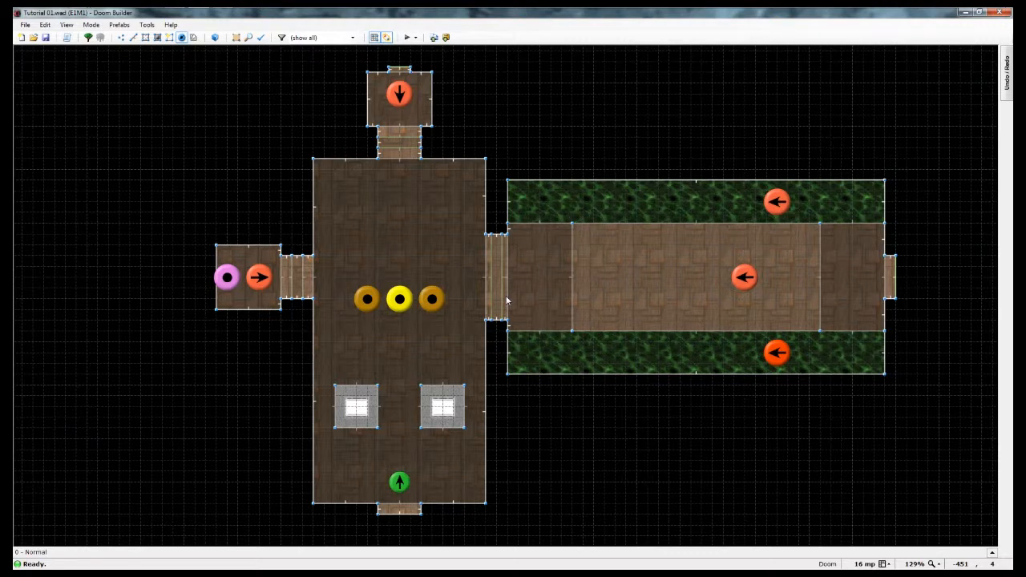
Widen both nukage strips by moving the outdoor room's northern and southern outer walls outward two 16 mp grid steps each.
key(l)
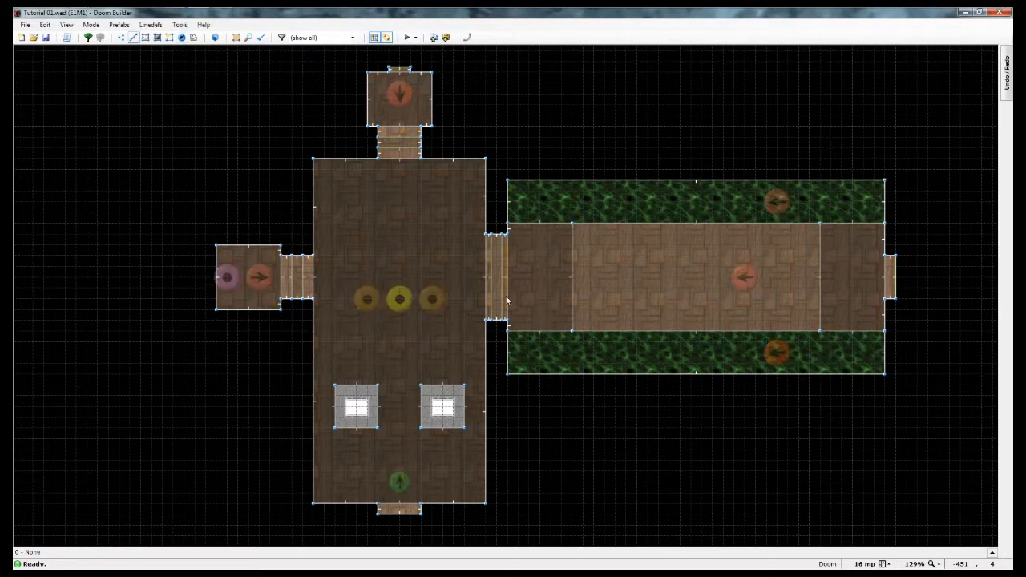
drag(678, 383, 678, 389)
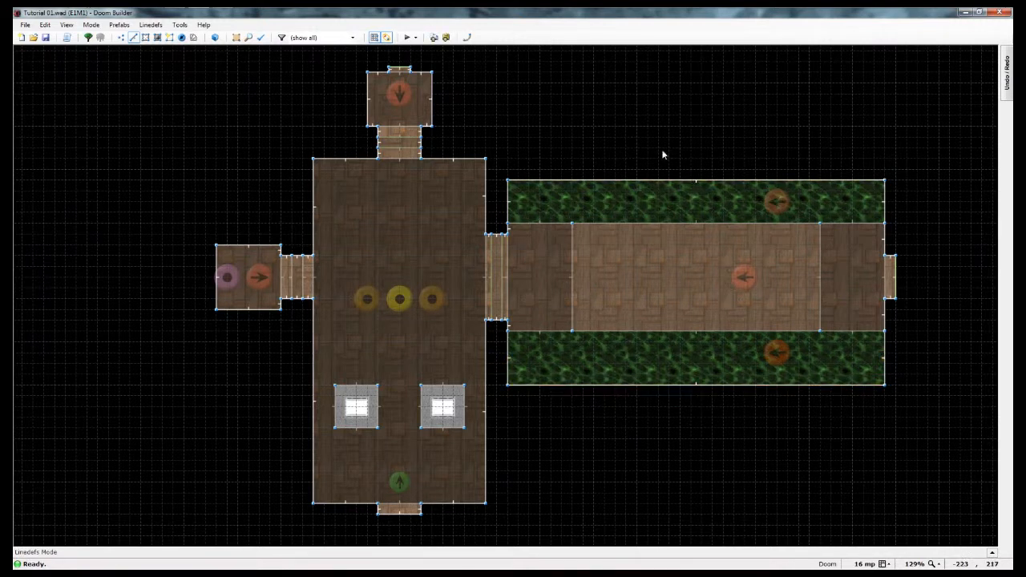
drag(653, 177, 654, 167)
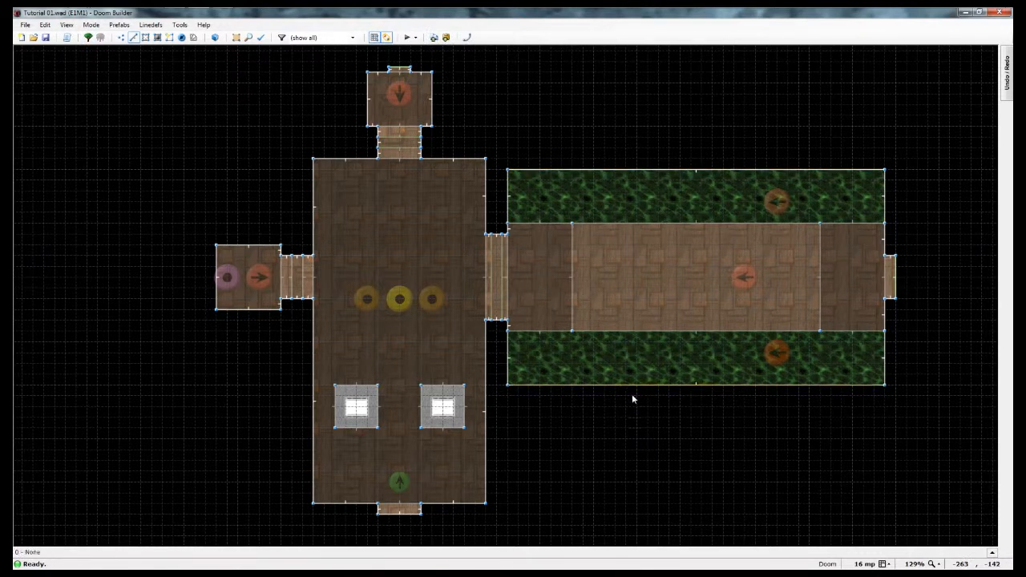
drag(631, 395, 631, 406)
drag(625, 167, 626, 158)
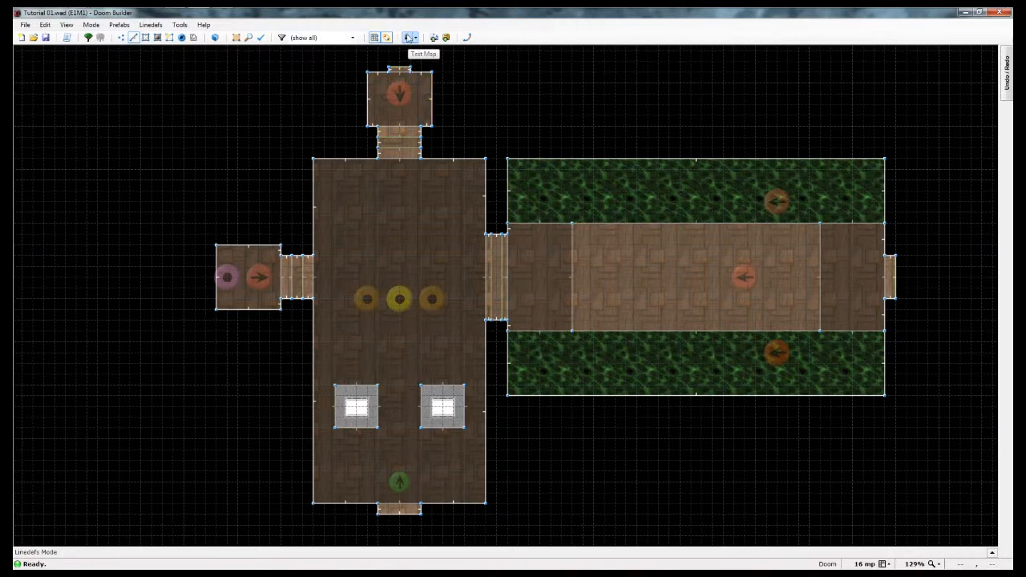
Test the map in the game, collecting the shotgun and shells in the starting room and advancing into the outdoor nukage room.
click(408, 37)
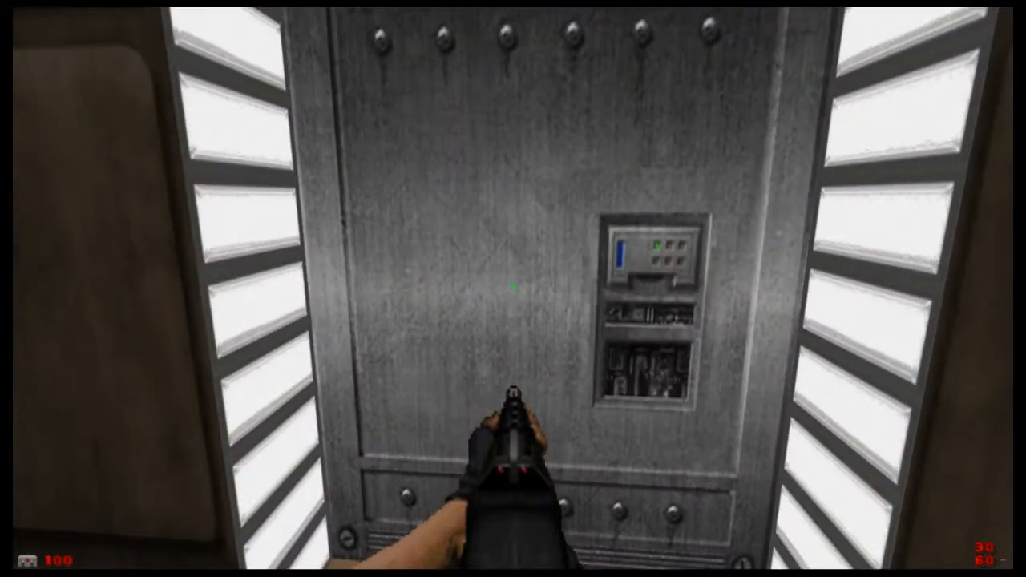
key(w)
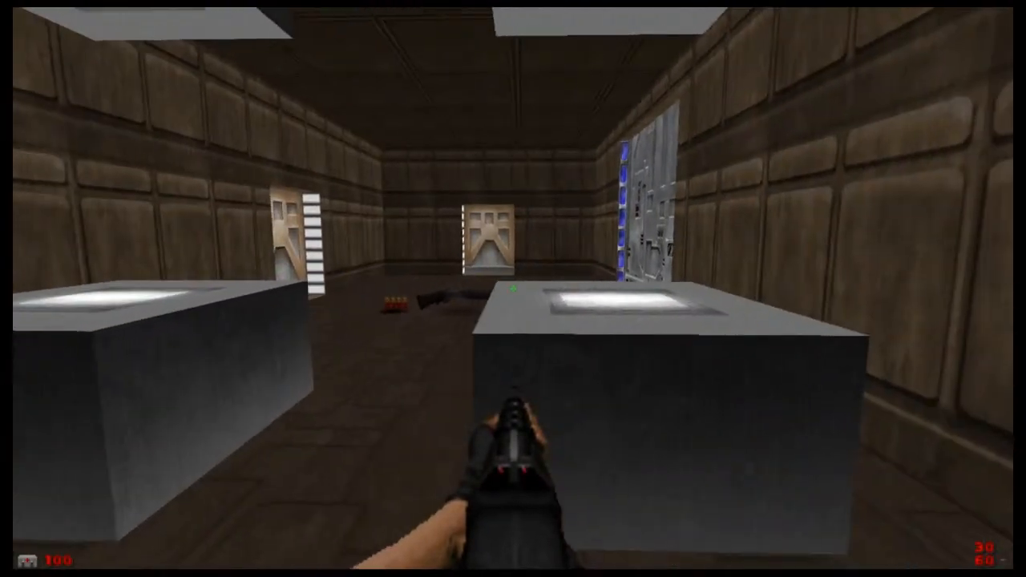
key(w)
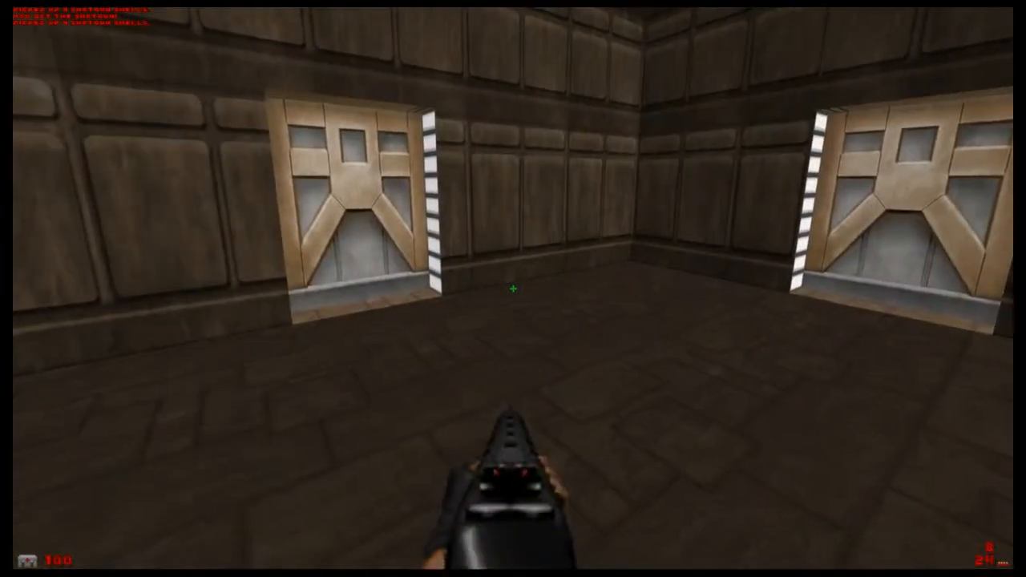
key(w)
key(Right)
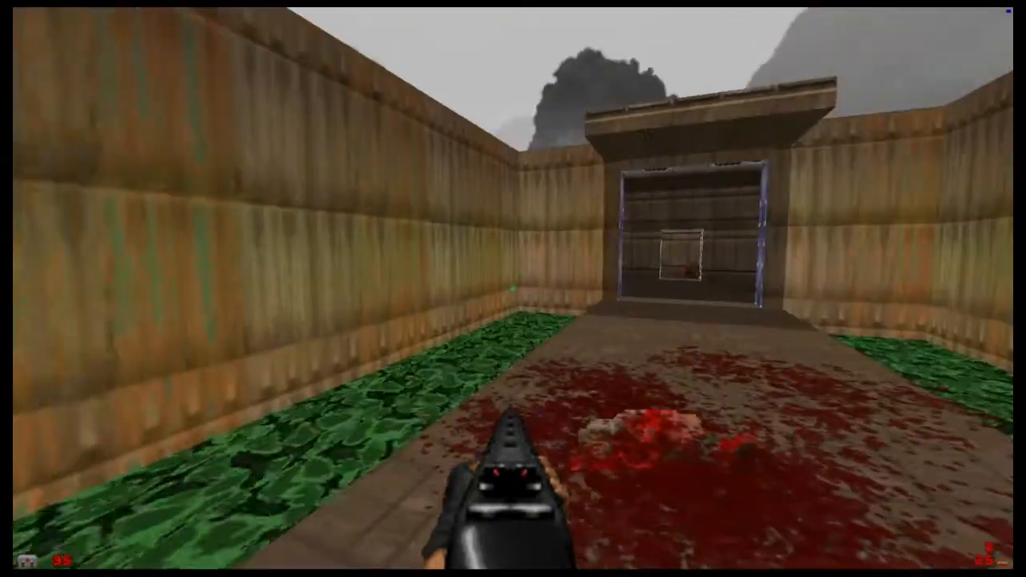
Test the nukage strip and the climb back onto the walkway, and finish the level through the exit door at the eastern end.
key(d)
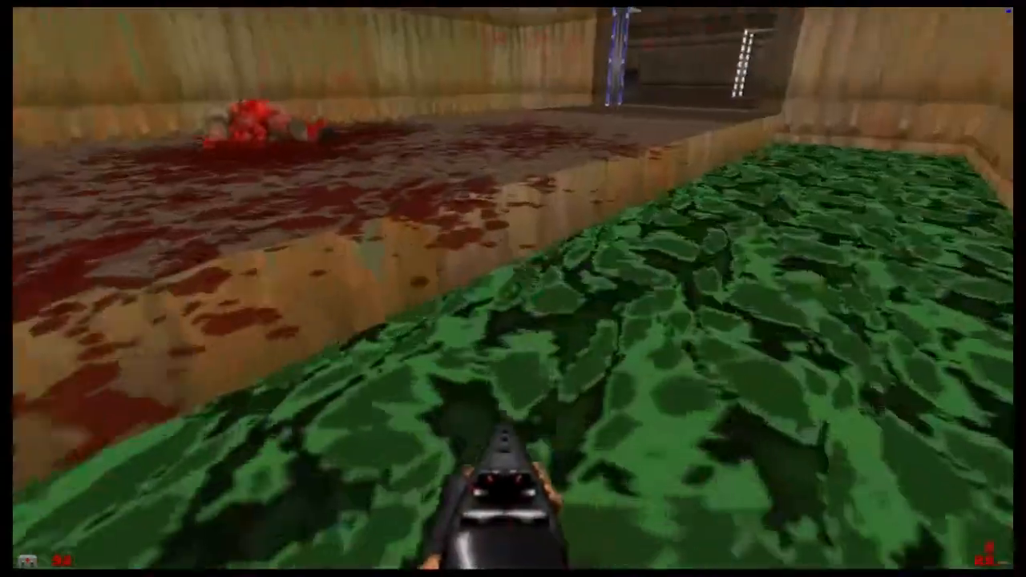
key(w)
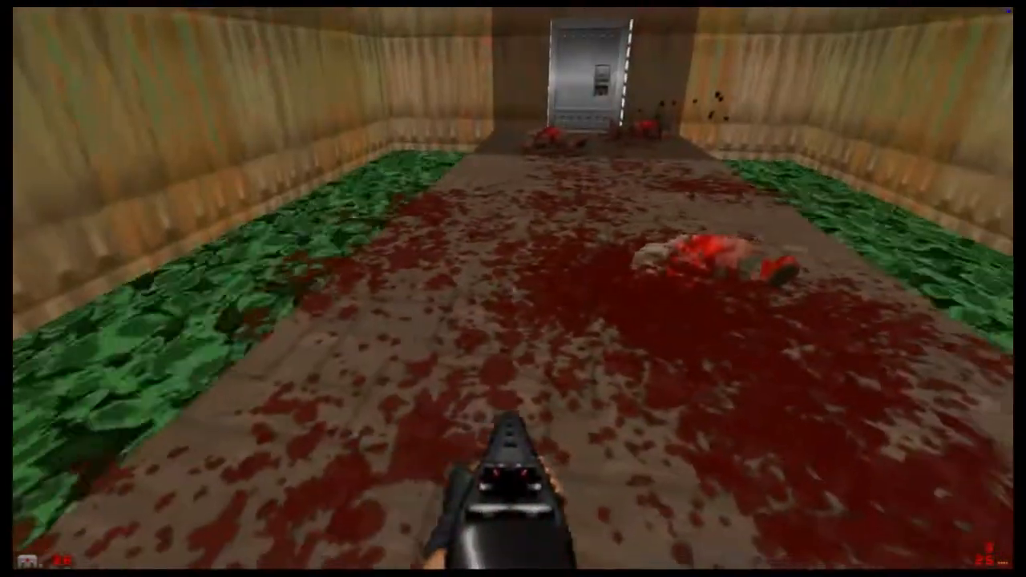
key(w)
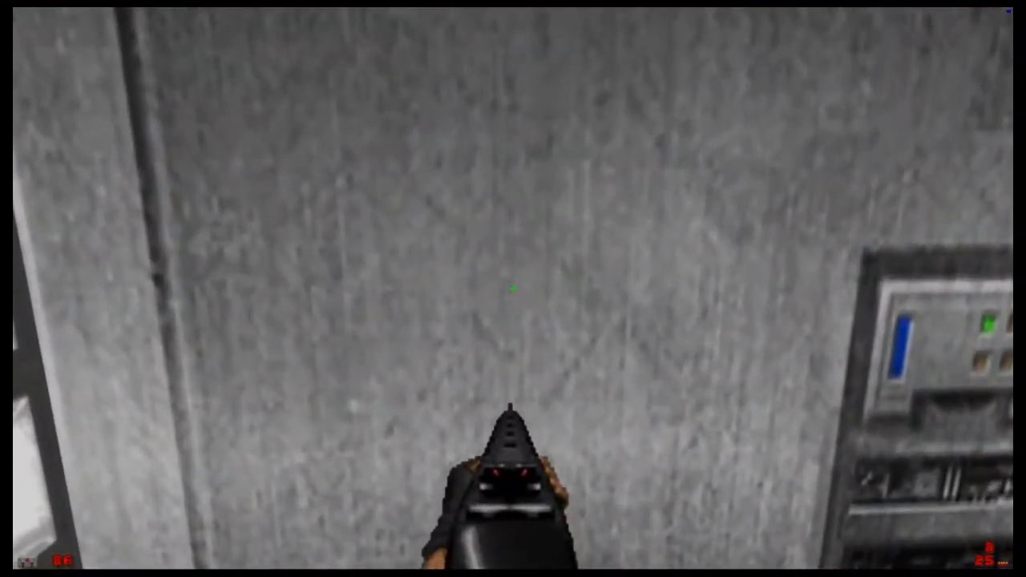
key(s)
key(w)
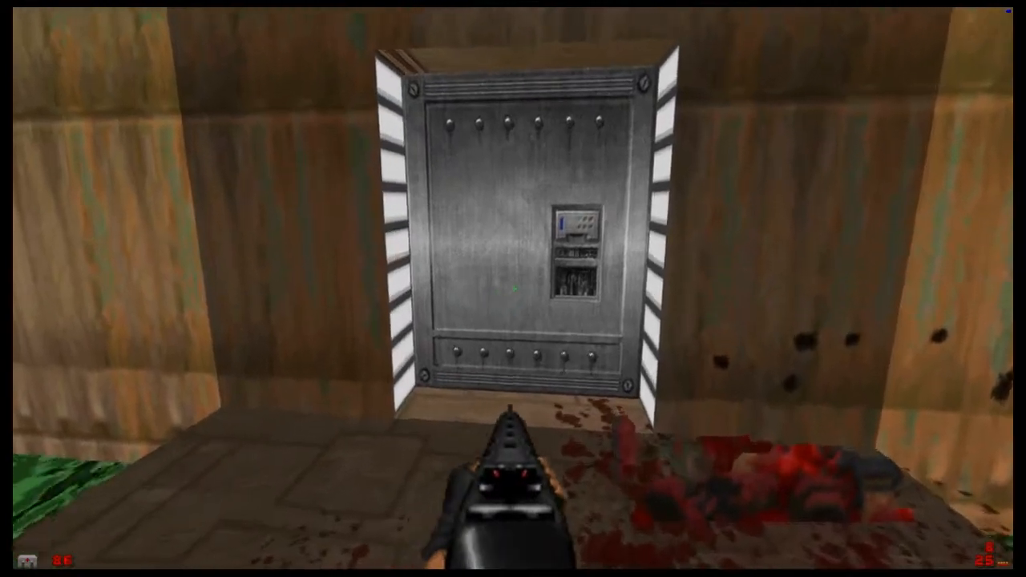
key(w)
key(w)
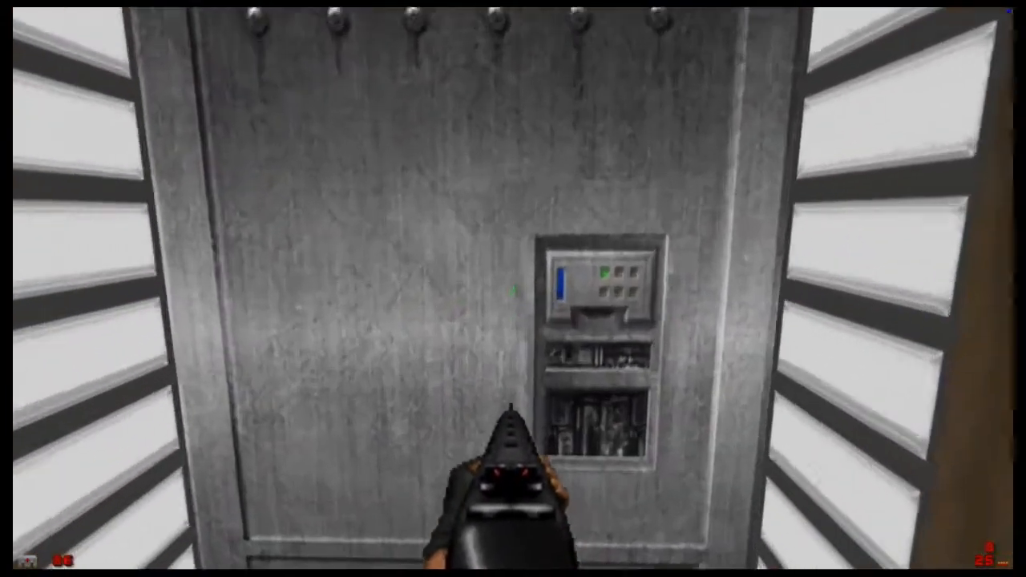
key(e)
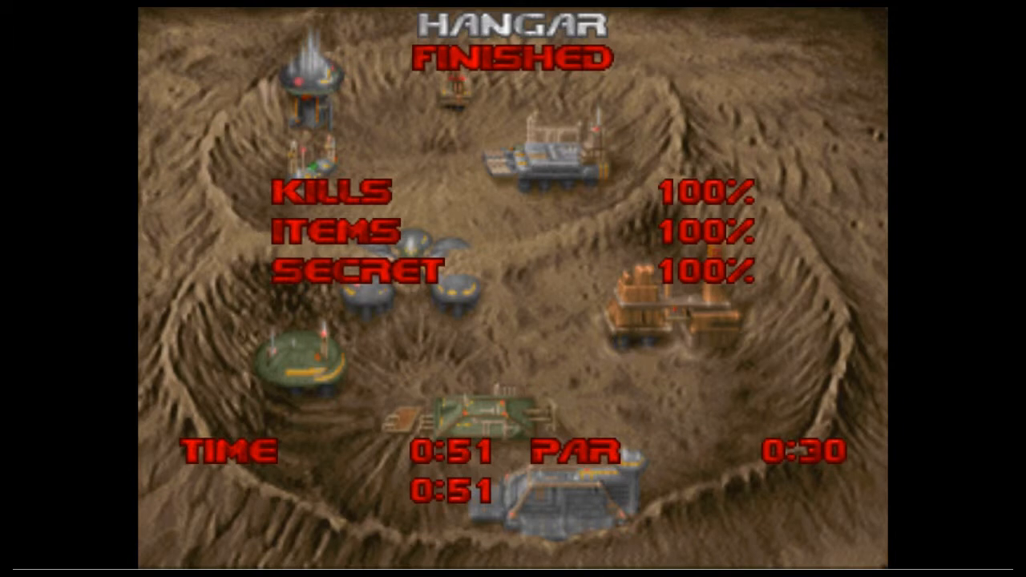
Skip the level-finished statistics and quit the test game to return to the map in Doom Builder.
key(space)
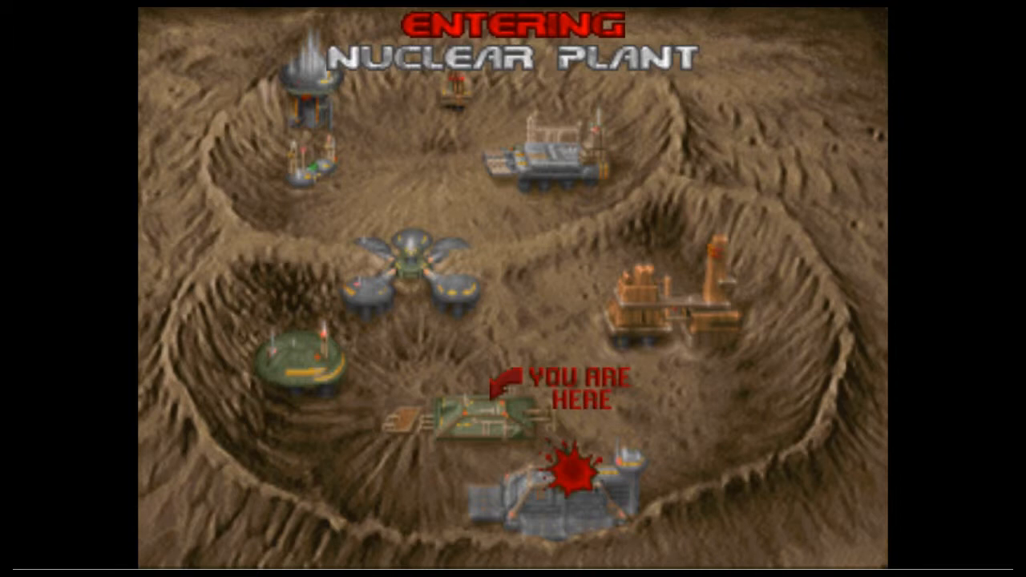
key(Escape)
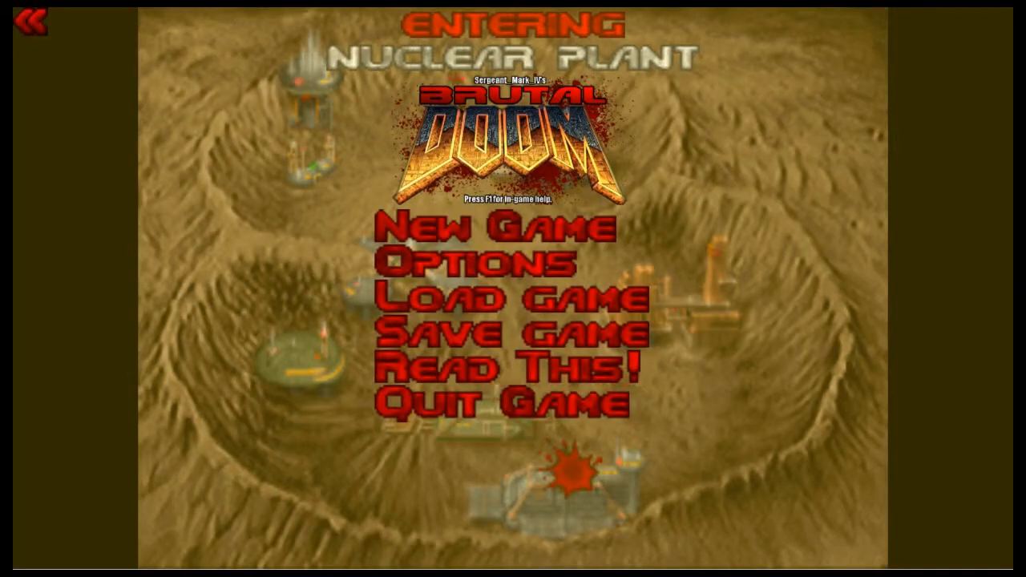
click(531, 396)
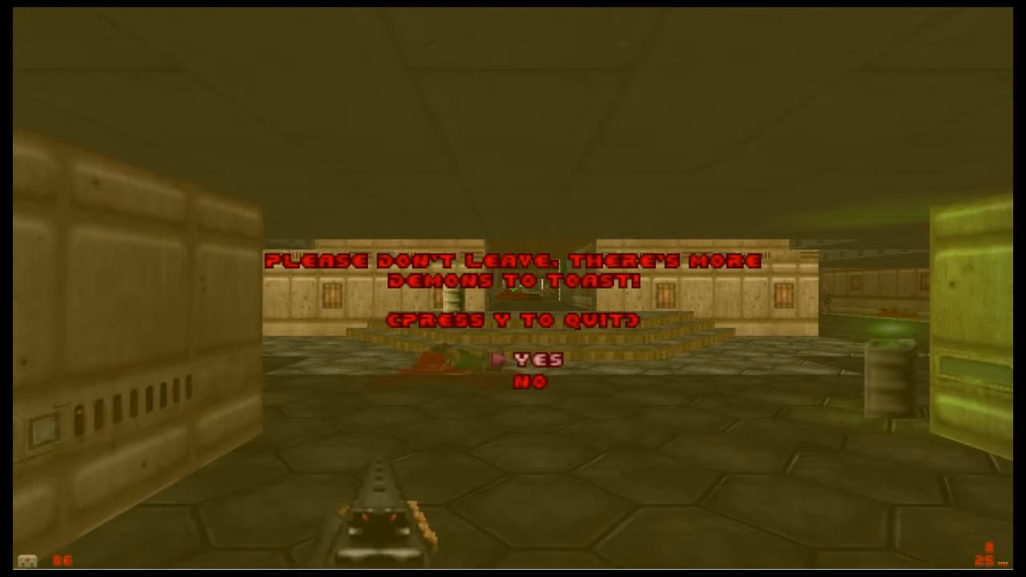
key(Return)
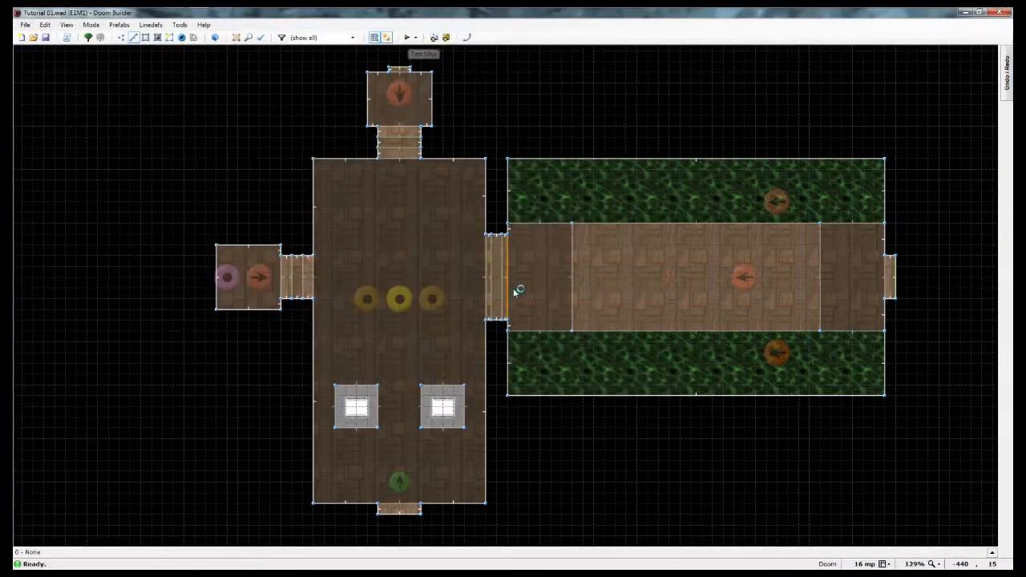